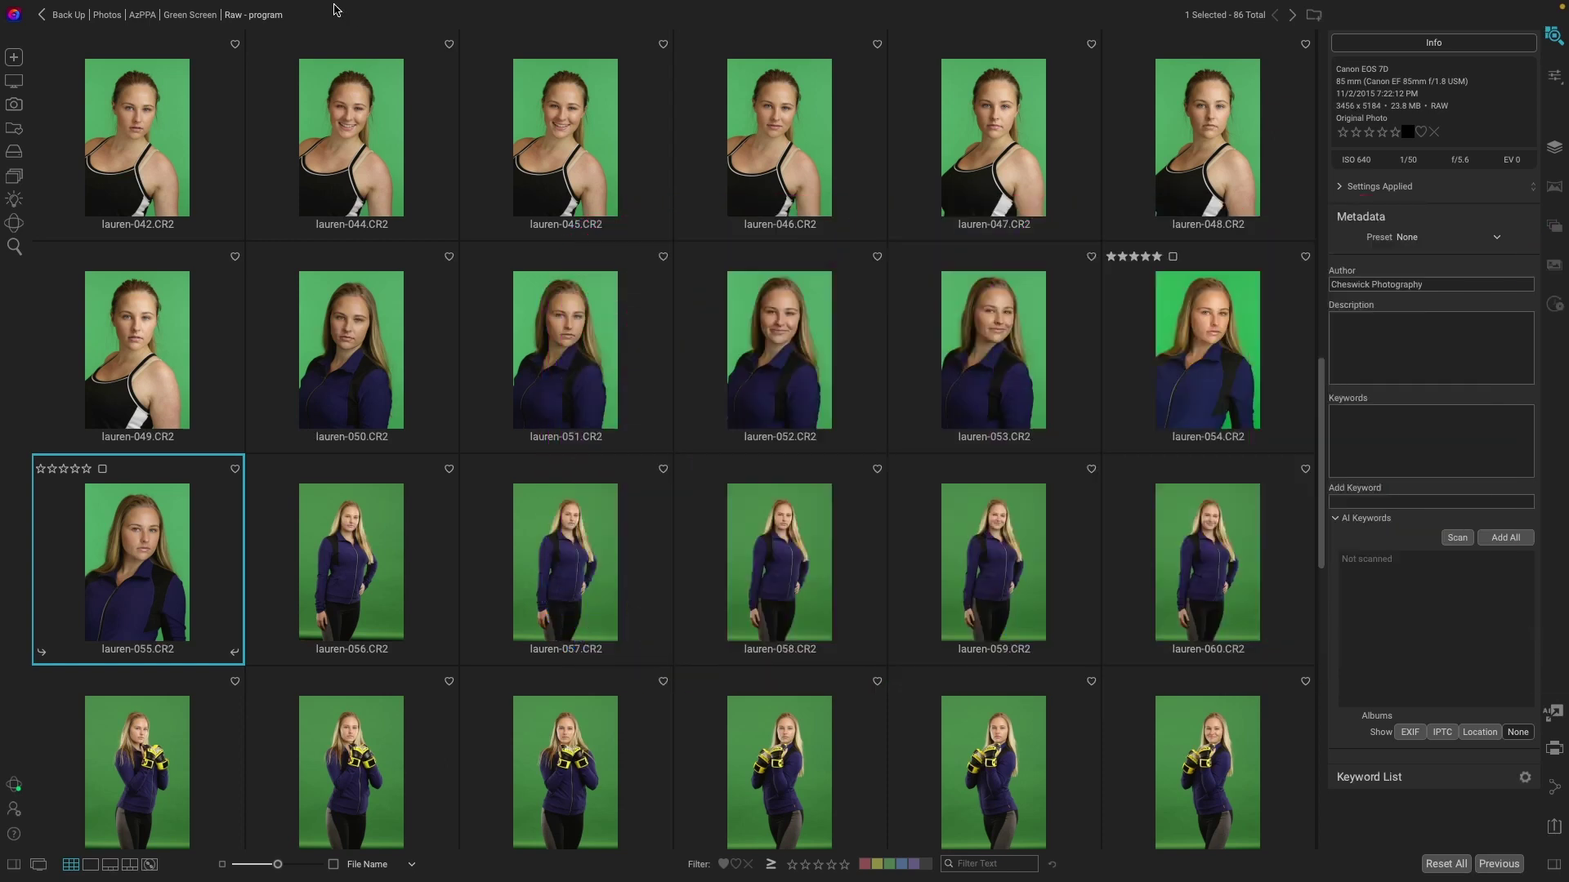
{"action": "double_click", "coordinate": [162, 543]}
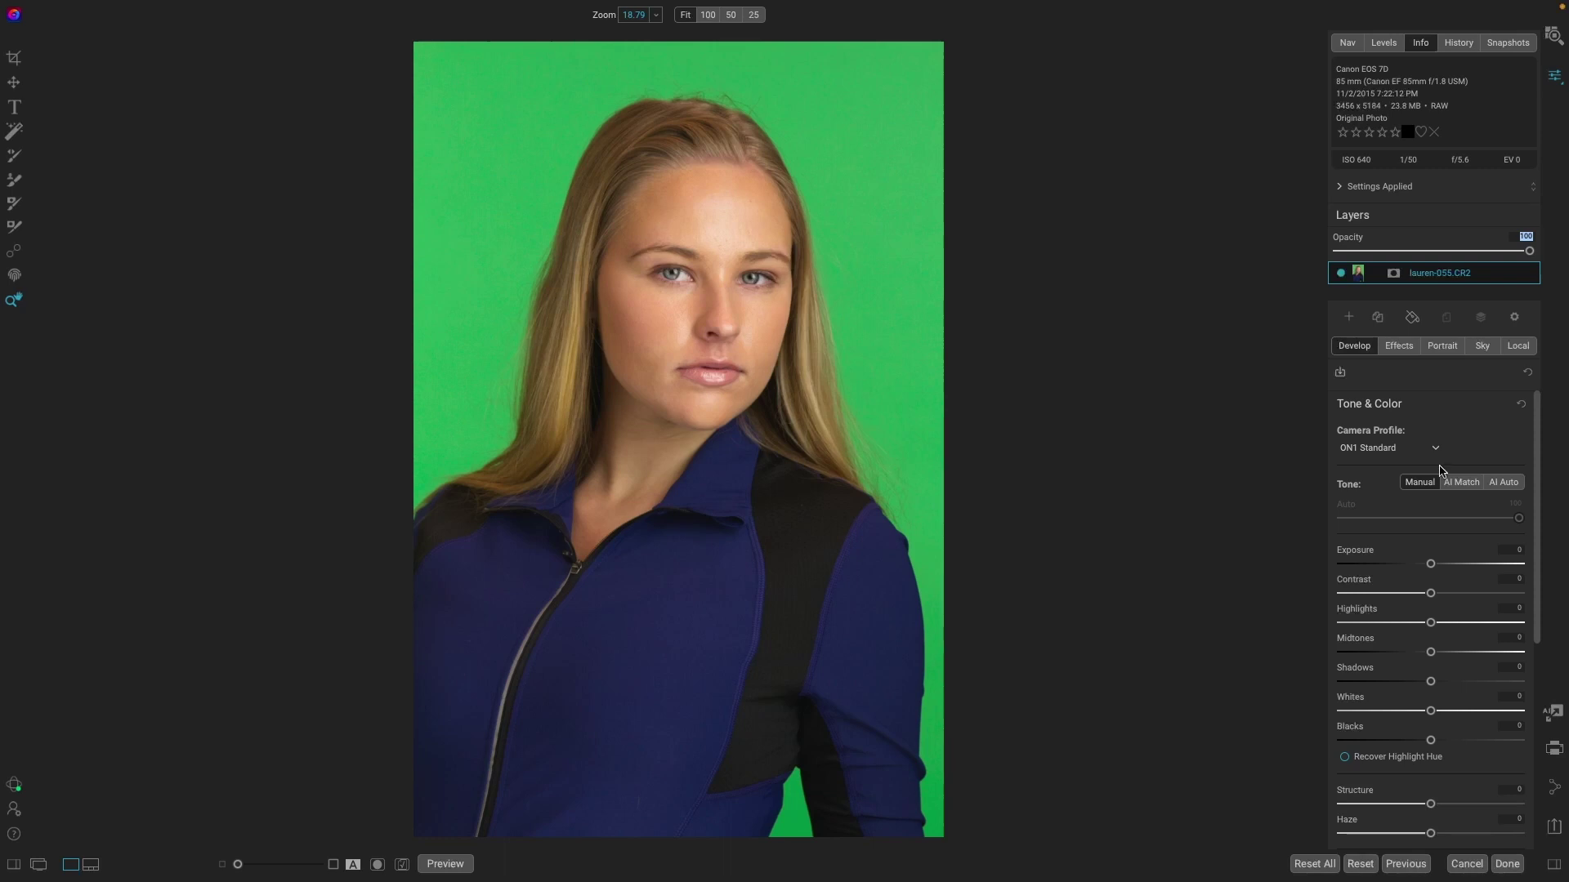
{"action": "scroll", "coordinate": [1426, 489], "scroll_direction": "down", "scroll_amount": 3}
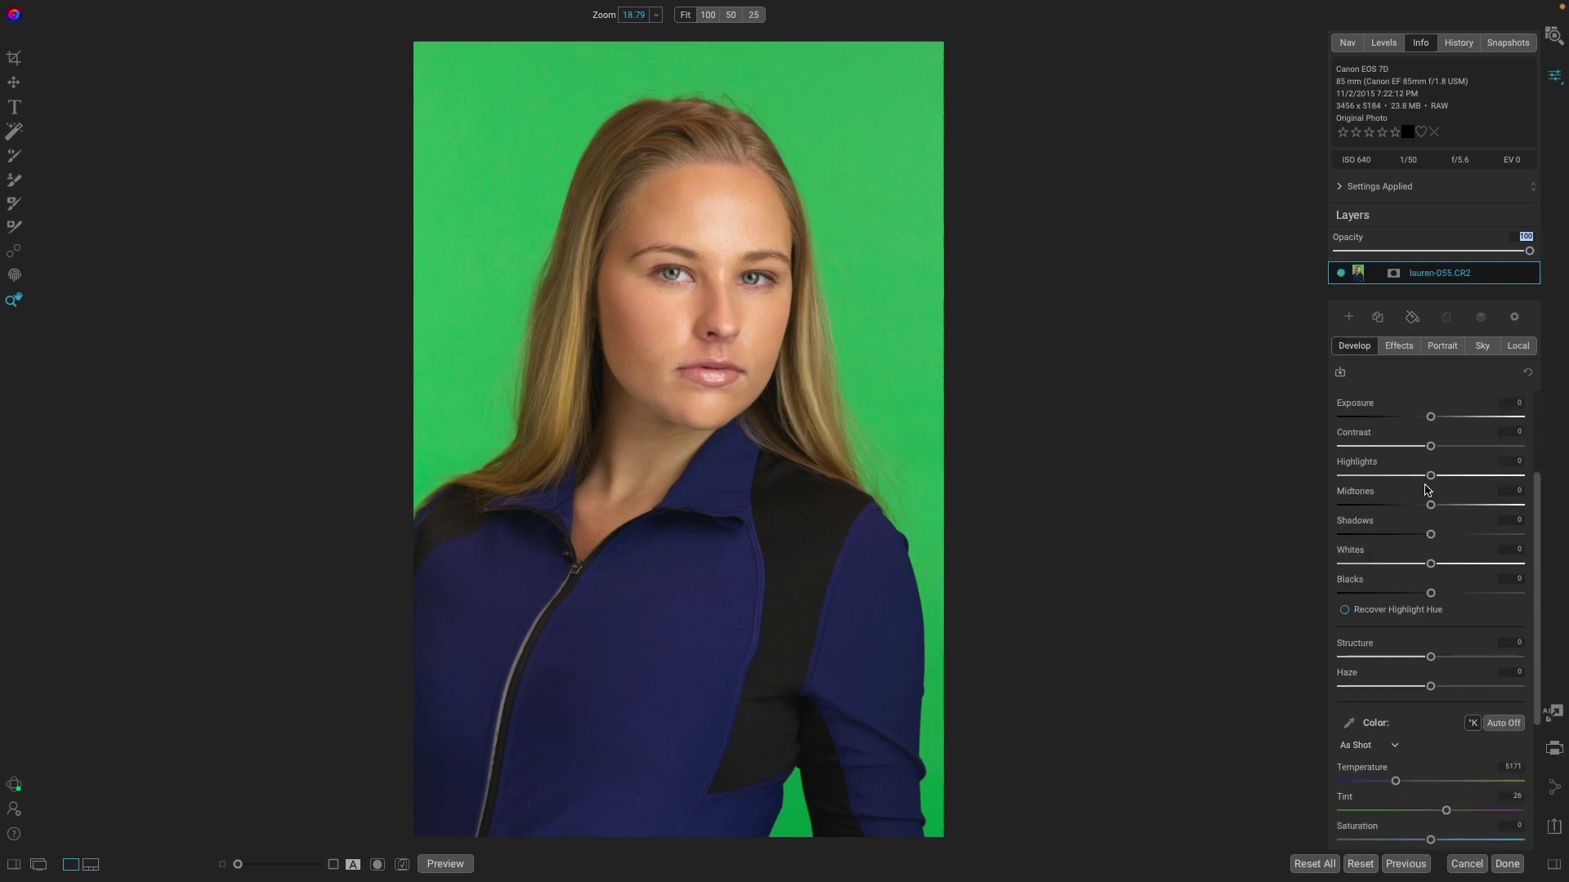
{"action": "scroll", "coordinate": [1426, 488], "scroll_direction": "down", "scroll_amount": 2}
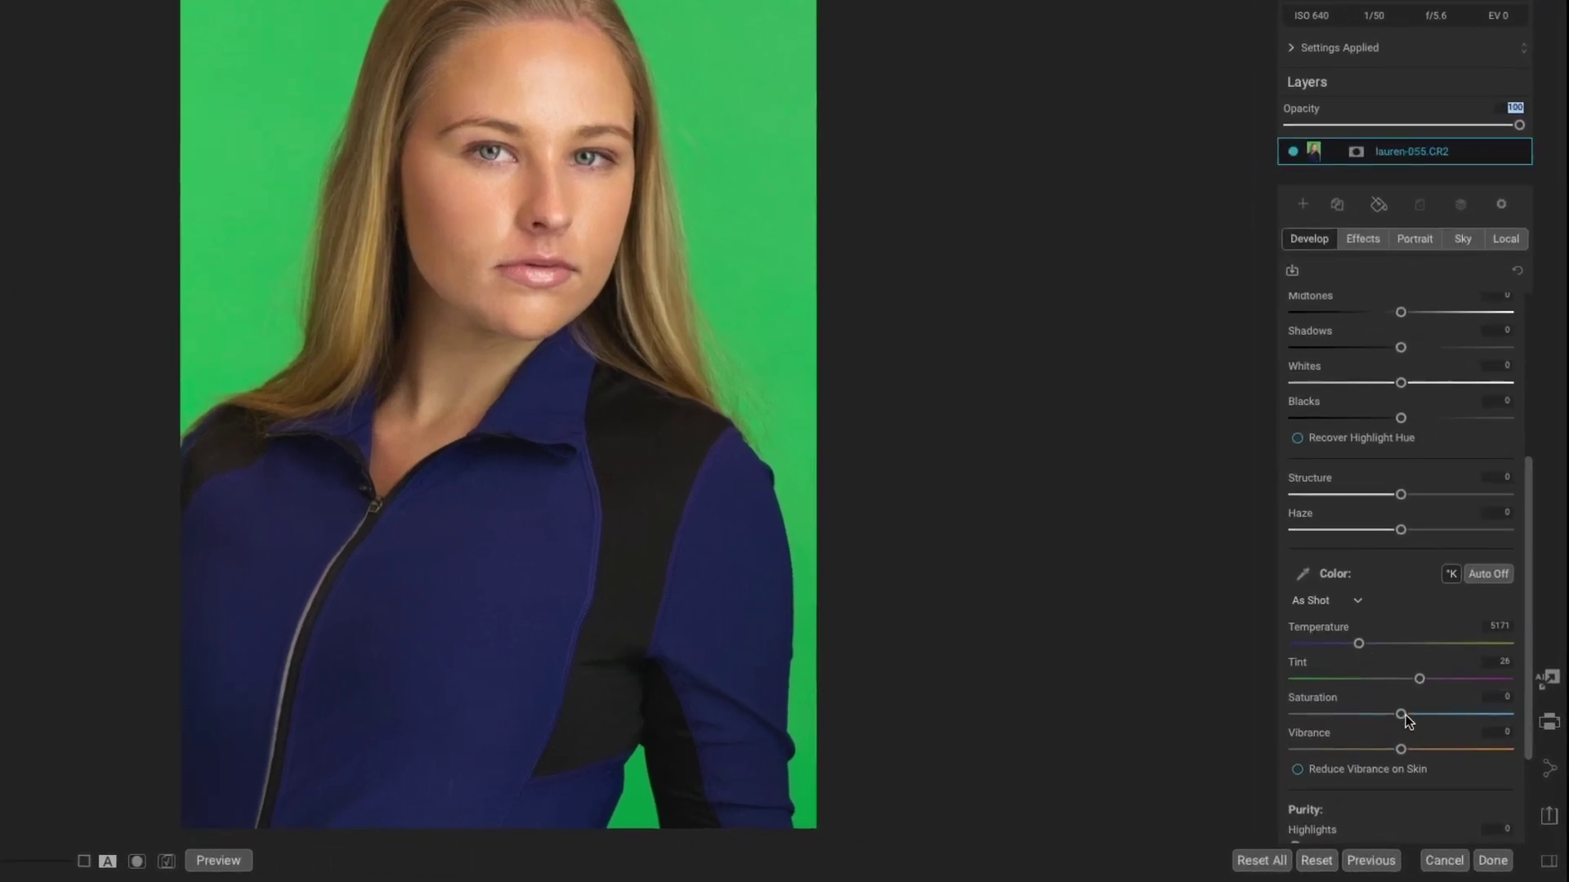
{"action": "left_click_drag", "start_coordinate": [1400, 714], "coordinate": [1156, 667]}
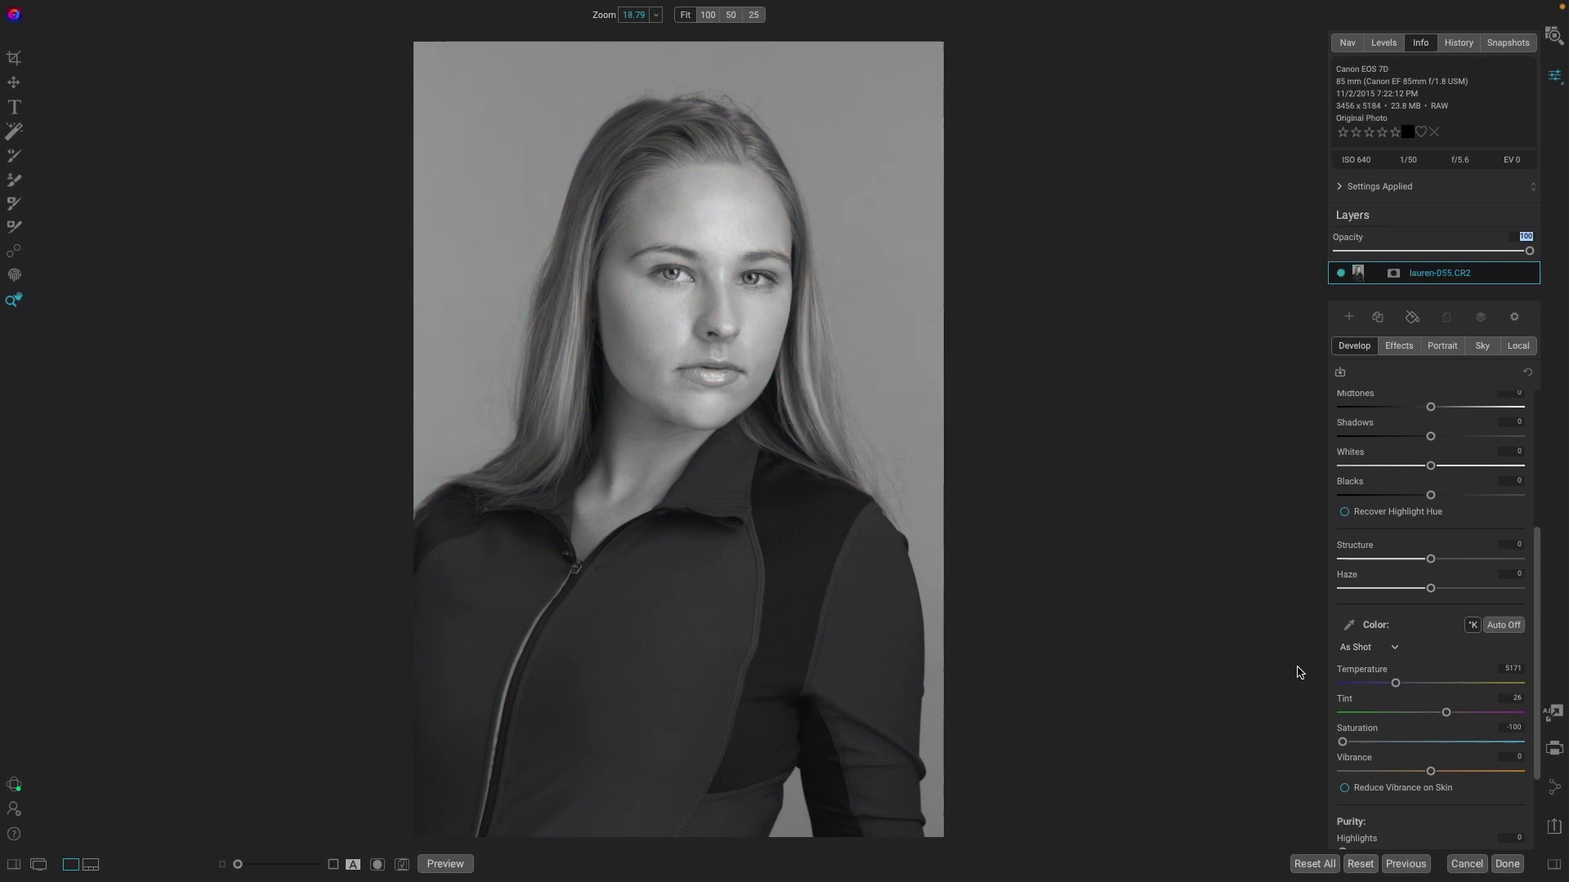
{"action": "scroll", "coordinate": [1516, 597], "scroll_direction": "up", "scroll_amount": 2}
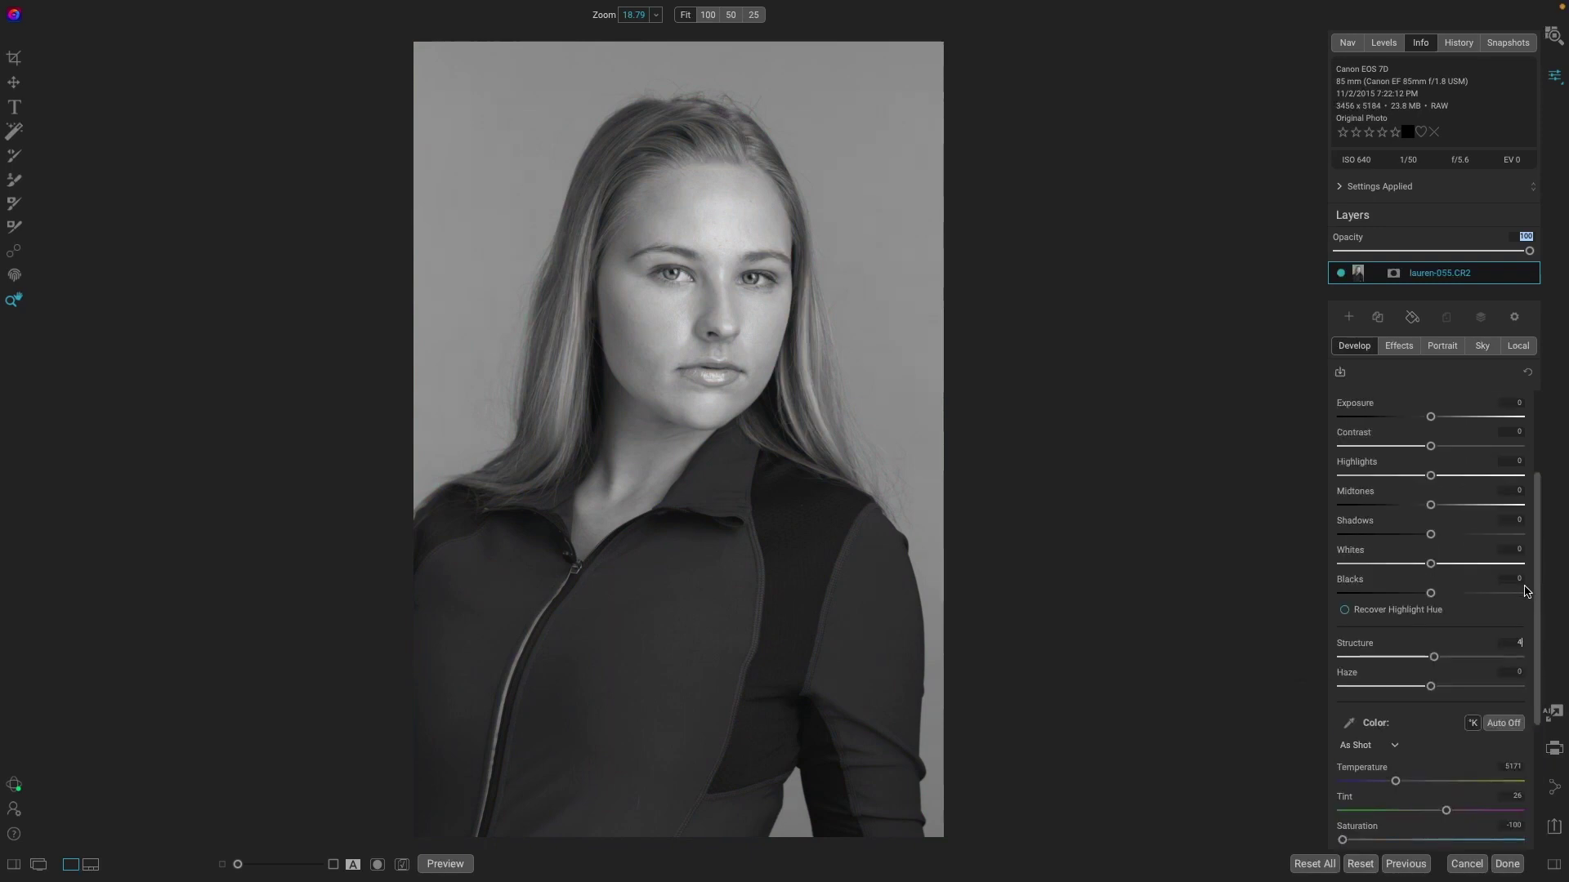
{"action": "scroll", "coordinate": [1524, 590], "scroll_direction": "up", "scroll_amount": 3}
Step: Reset tone and colour, add a Black & White filter in Effects, and compare it off and on
{"action": "left_click", "coordinate": [1521, 403]}
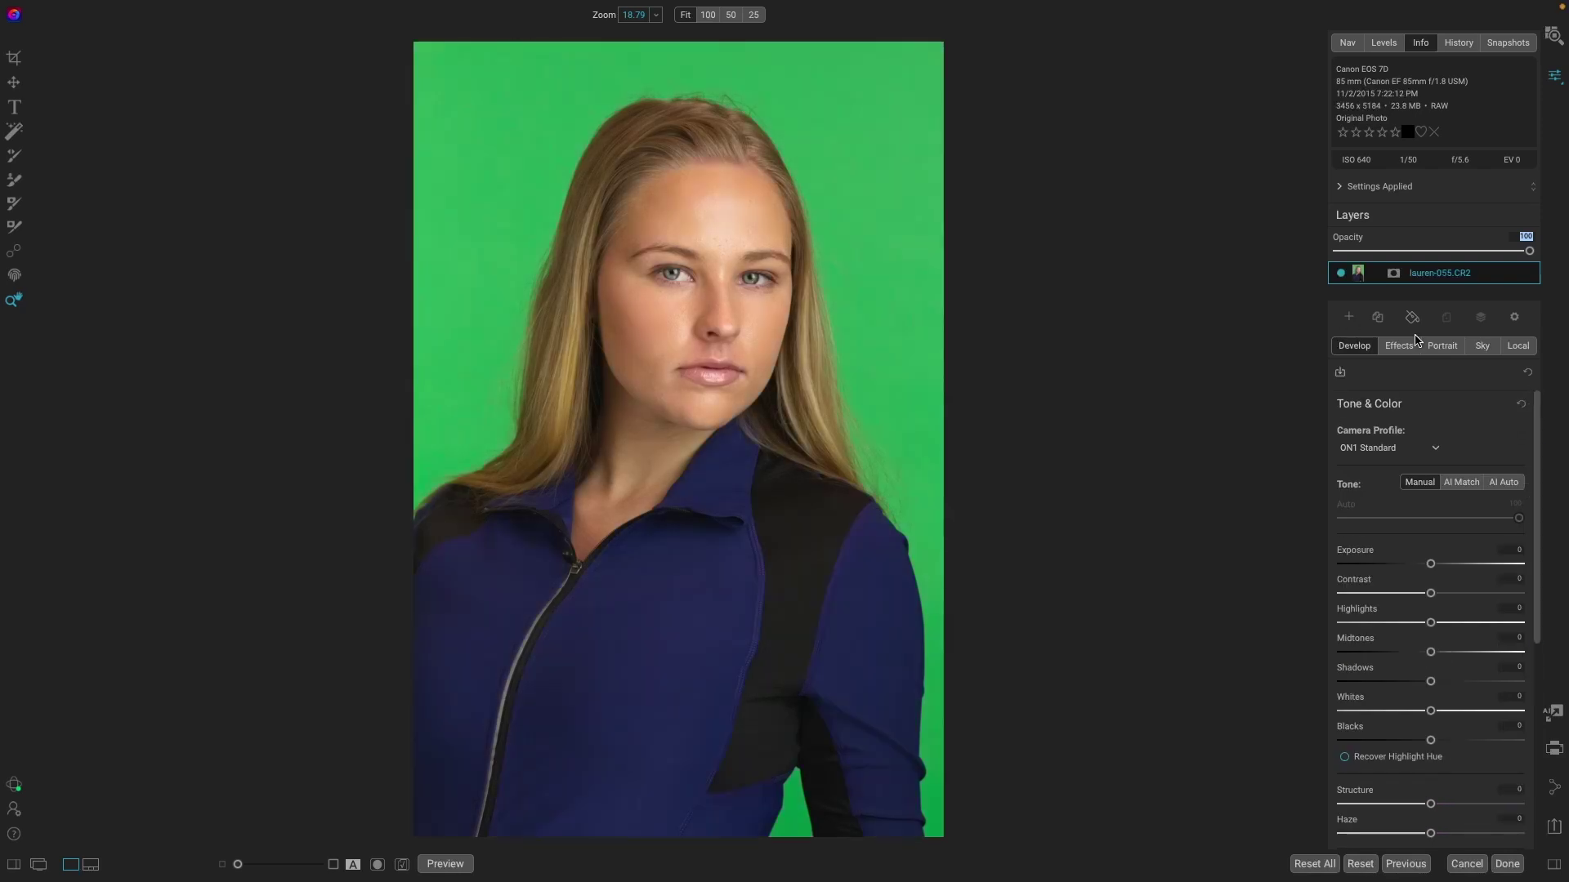
{"action": "left_click", "coordinate": [1395, 345]}
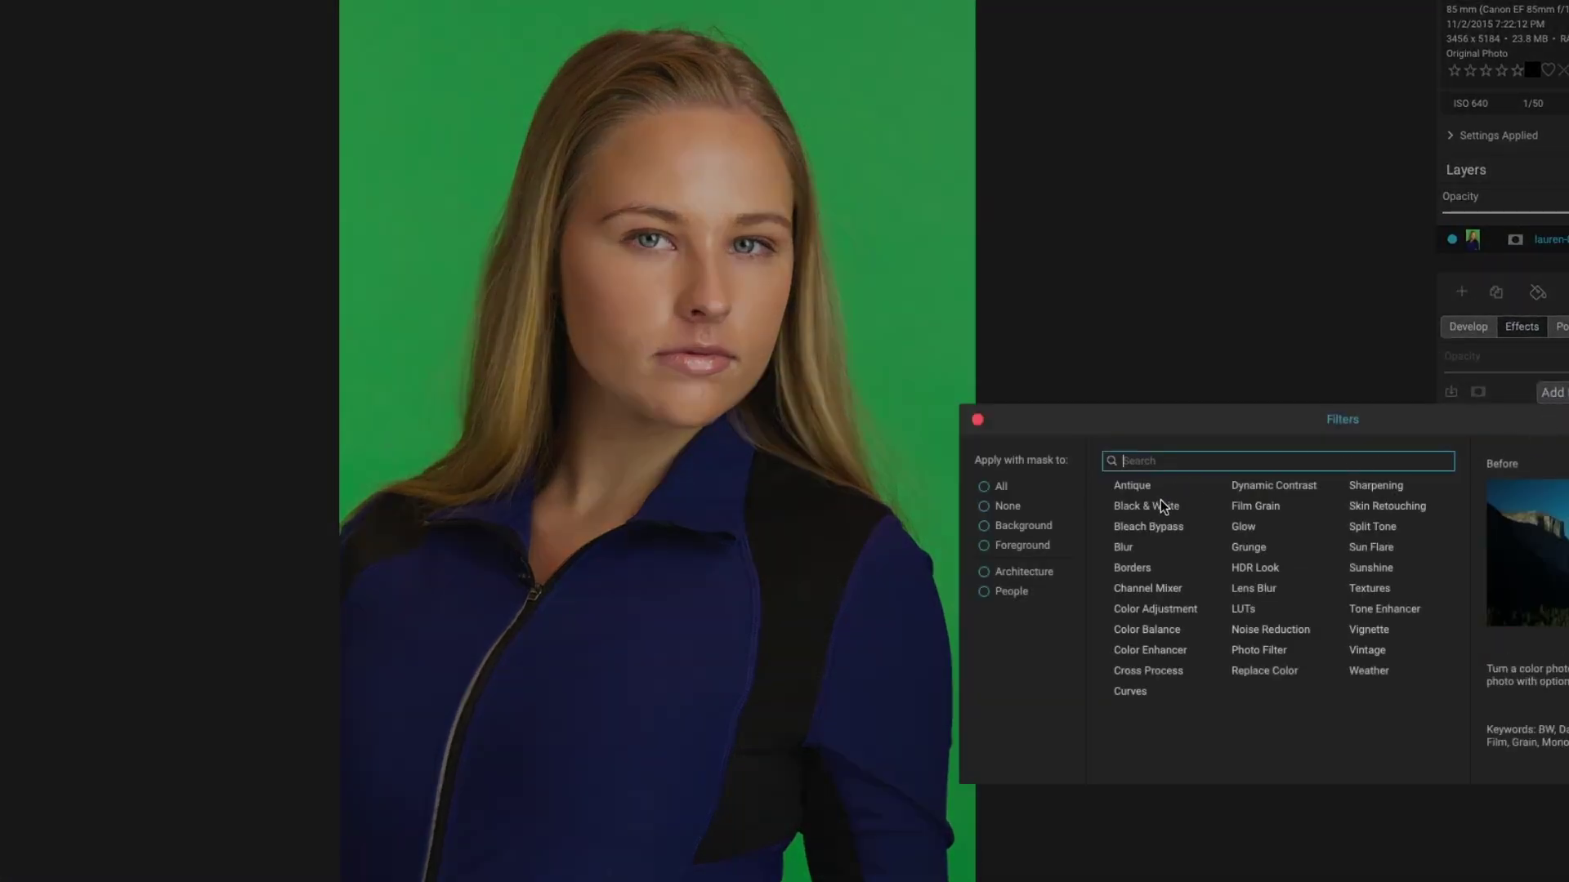
{"action": "left_click", "coordinate": [1159, 507]}
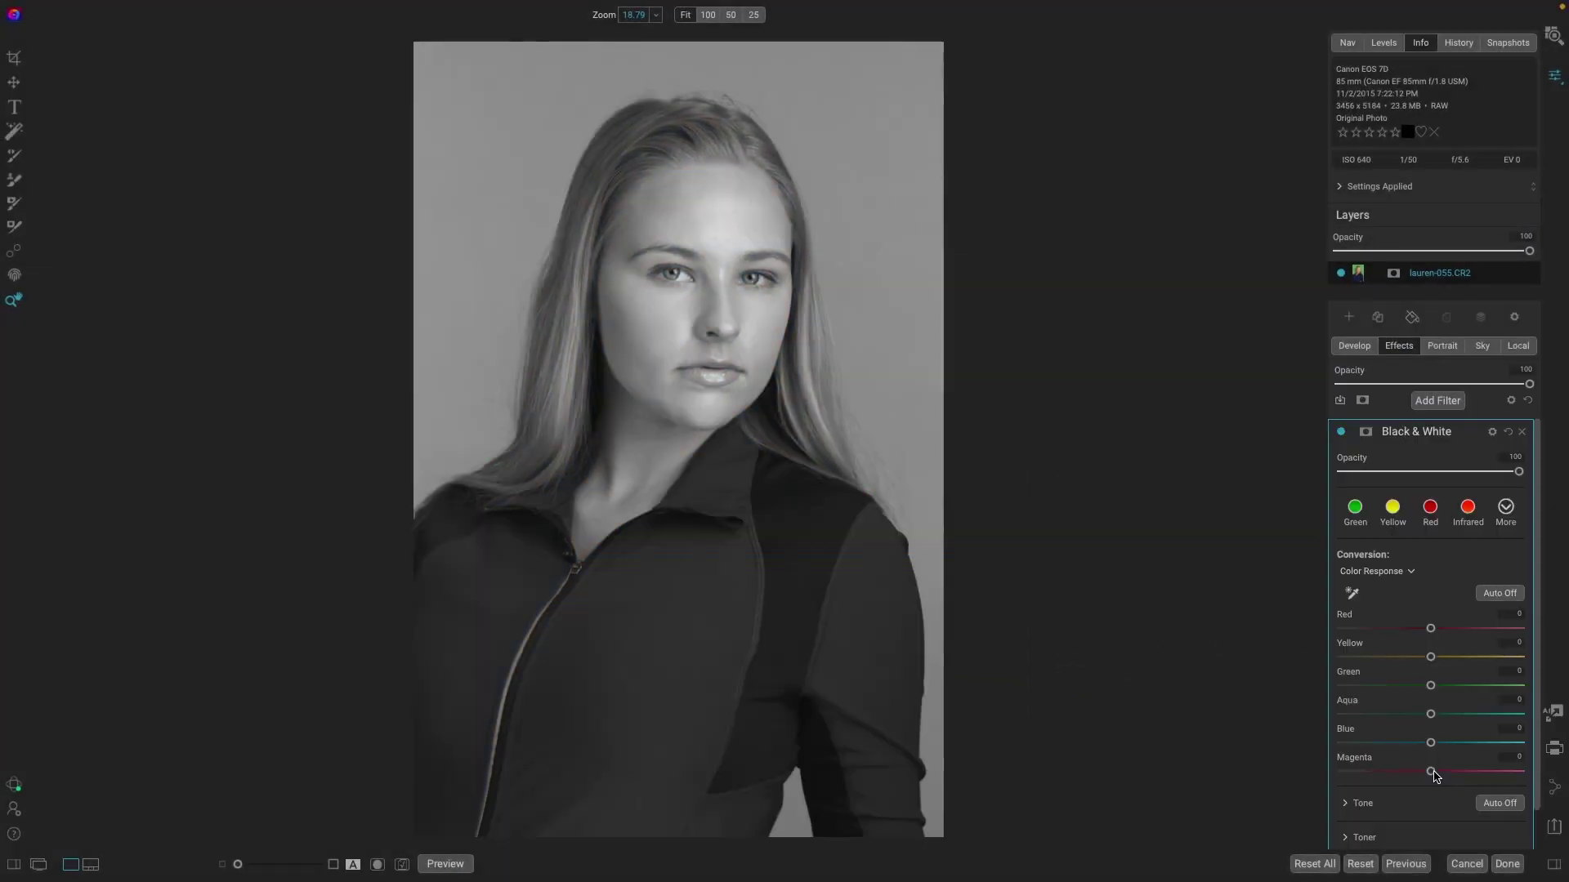
{"action": "left_click", "coordinate": [1341, 432]}
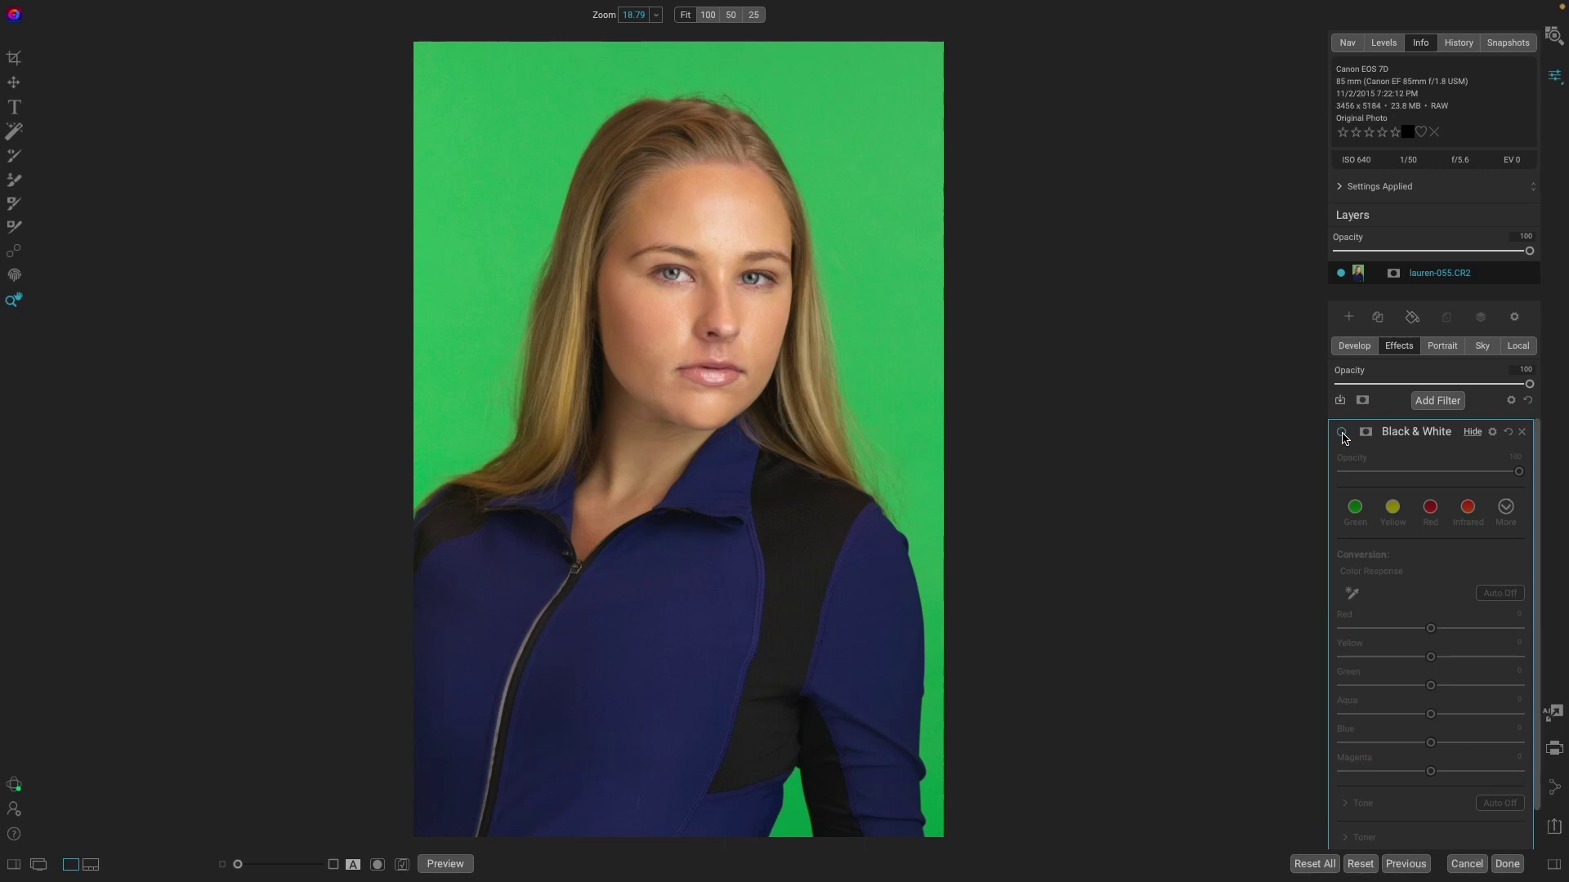
{"action": "left_click", "coordinate": [1341, 432]}
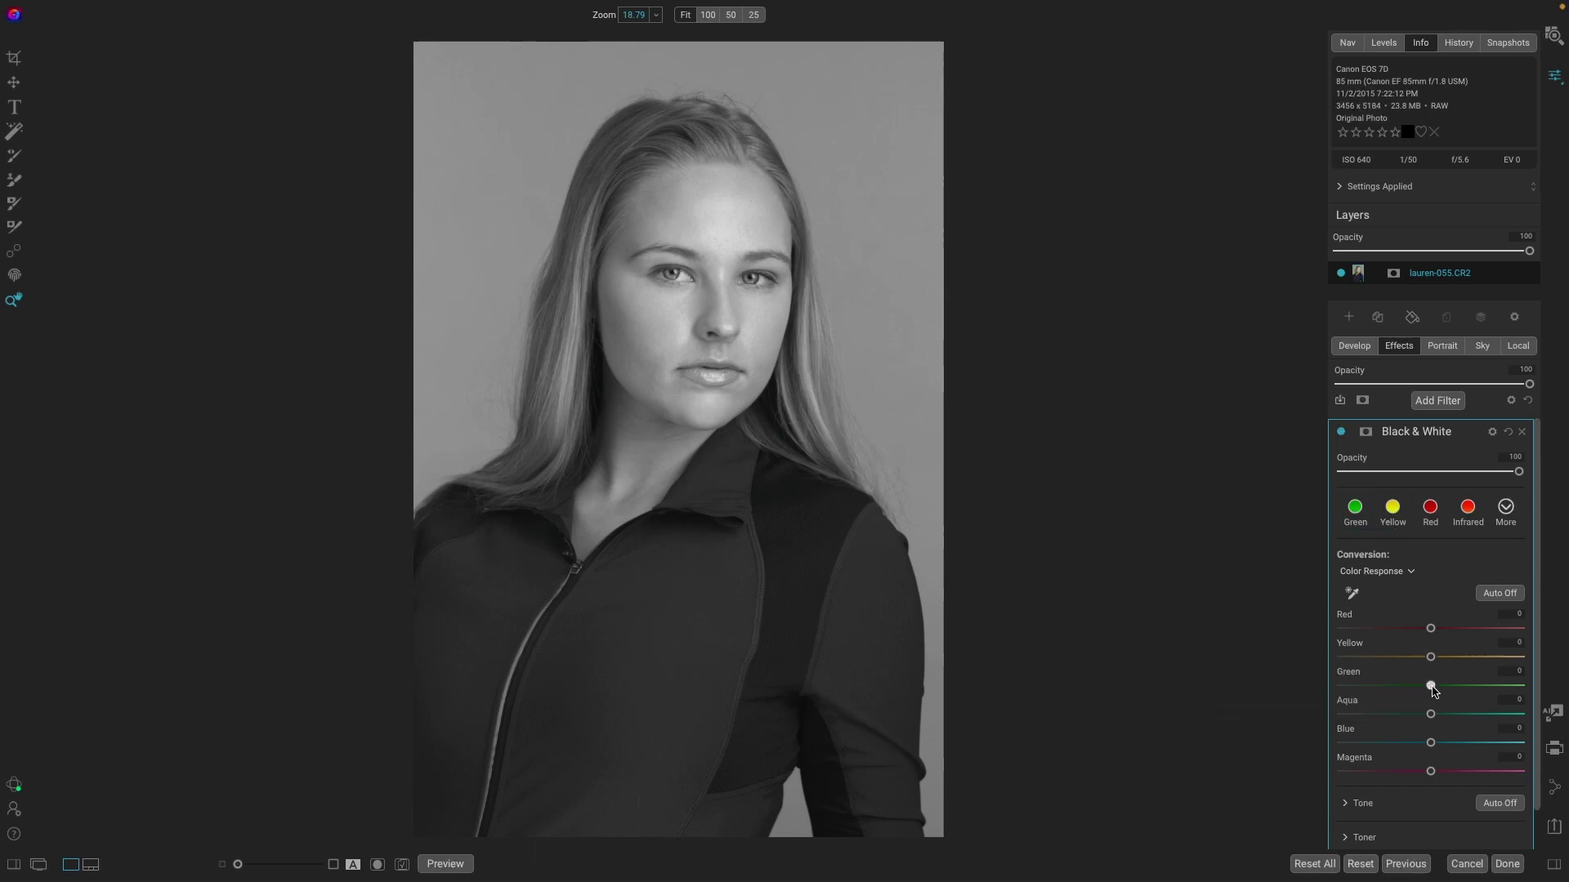
Step: Drag the Color Response sliders to Green -13 and Blue -6
{"action": "mouse_move", "coordinate": [1431, 686]}
{"action": "left_mouse_down"}
{"action": "mouse_move", "coordinate": [1350, 686]}
{"action": "mouse_move", "coordinate": [1483, 694]}
{"action": "mouse_move", "coordinate": [1405, 700]}
{"action": "left_mouse_up"}
{"action": "mouse_move", "coordinate": [1432, 745]}
{"action": "left_mouse_down"}
{"action": "mouse_move", "coordinate": [1477, 752]}
{"action": "mouse_move", "coordinate": [1387, 756]}
{"action": "mouse_move", "coordinate": [1439, 758]}
{"action": "mouse_move", "coordinate": [1416, 753]}
{"action": "left_mouse_up"}
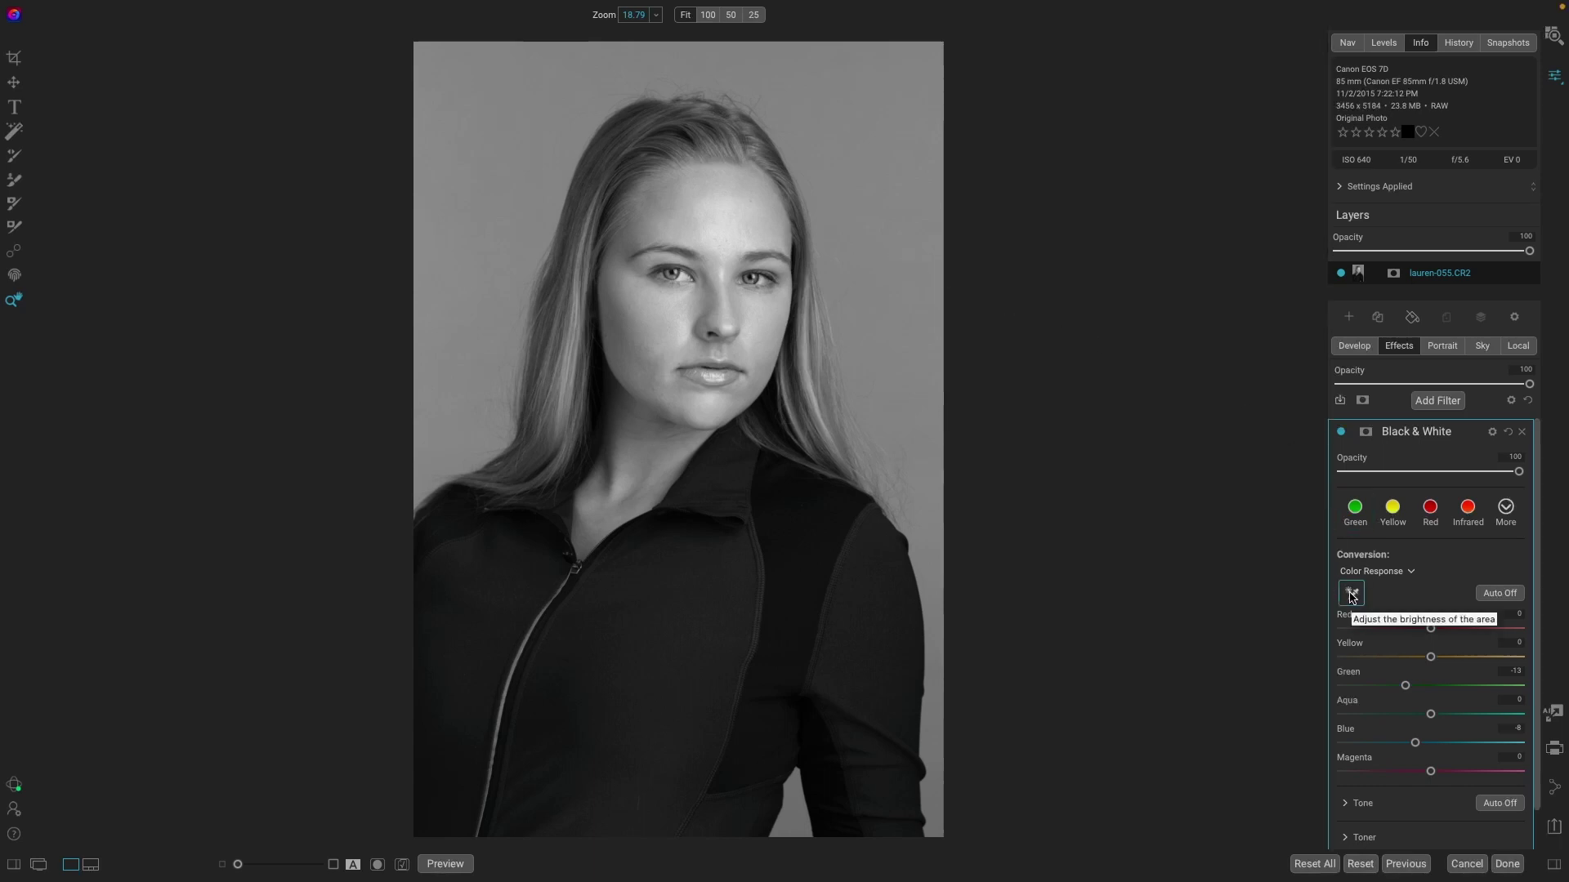
Step: Use the targeted adjustment tool on the forehead to set the Yellow response to 5
{"action": "left_click", "coordinate": [1350, 597]}
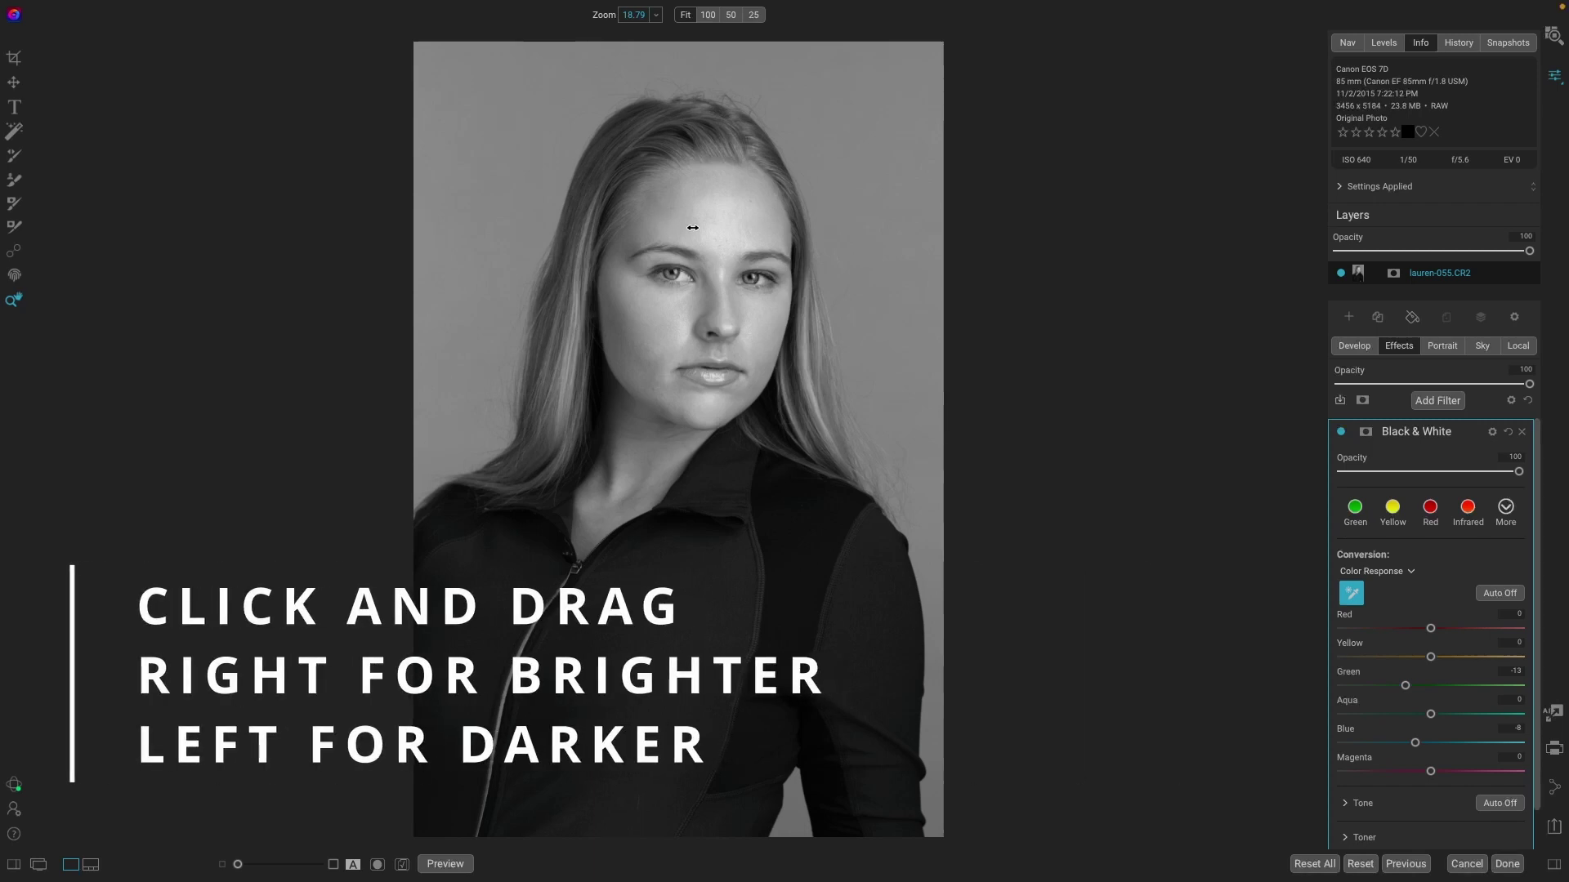
{"action": "left_click_drag", "start_coordinate": [702, 229], "coordinate": [617, 224]}
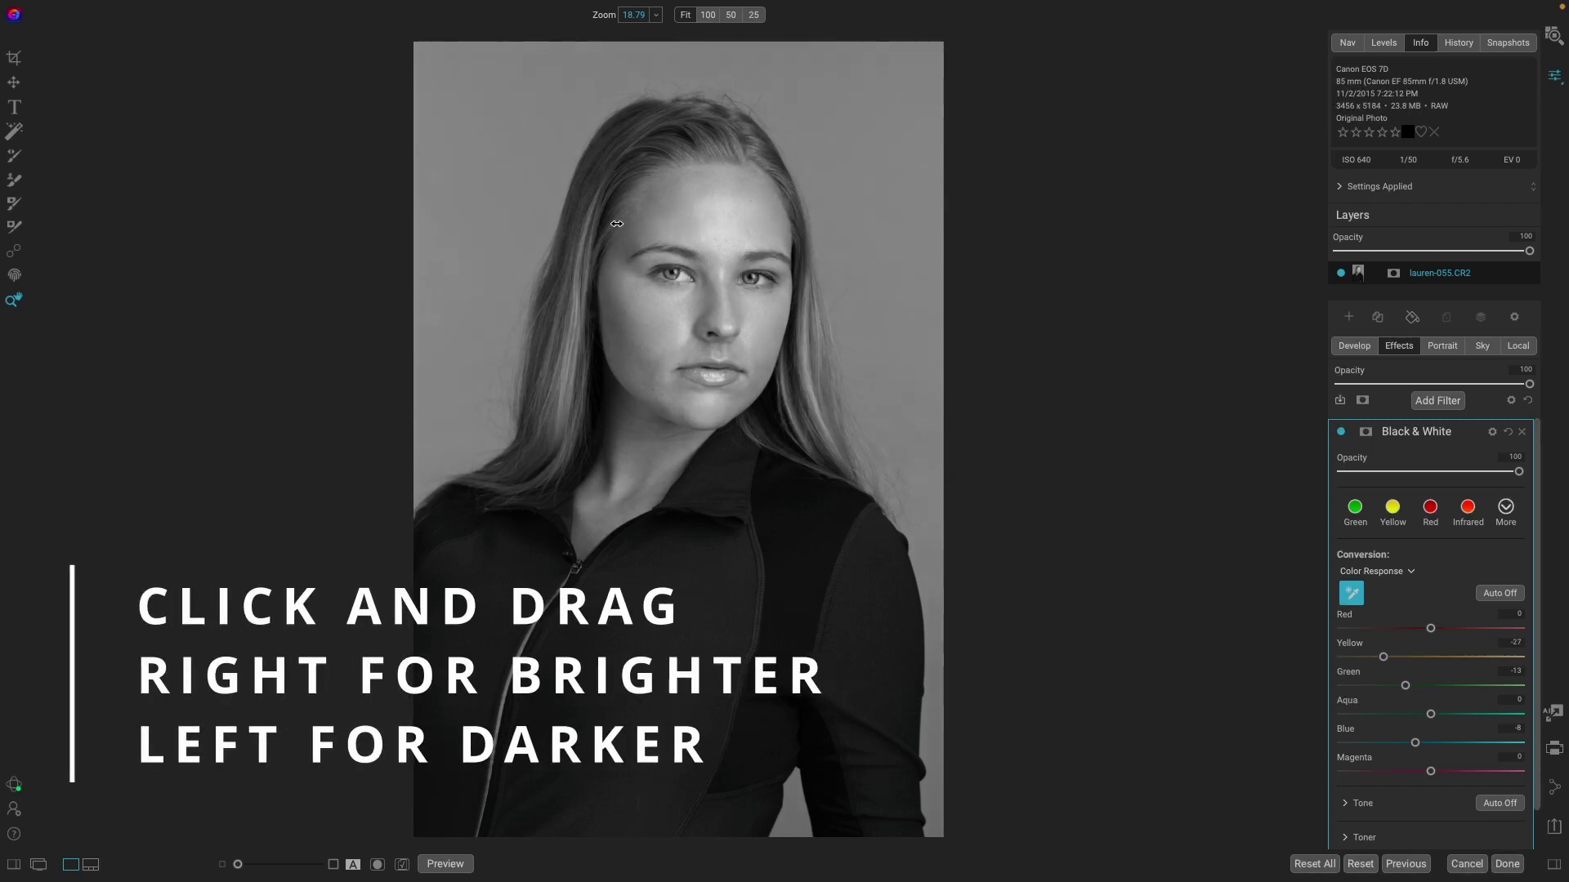
{"action": "left_click_drag", "start_coordinate": [714, 238], "coordinate": [1237, 583]}
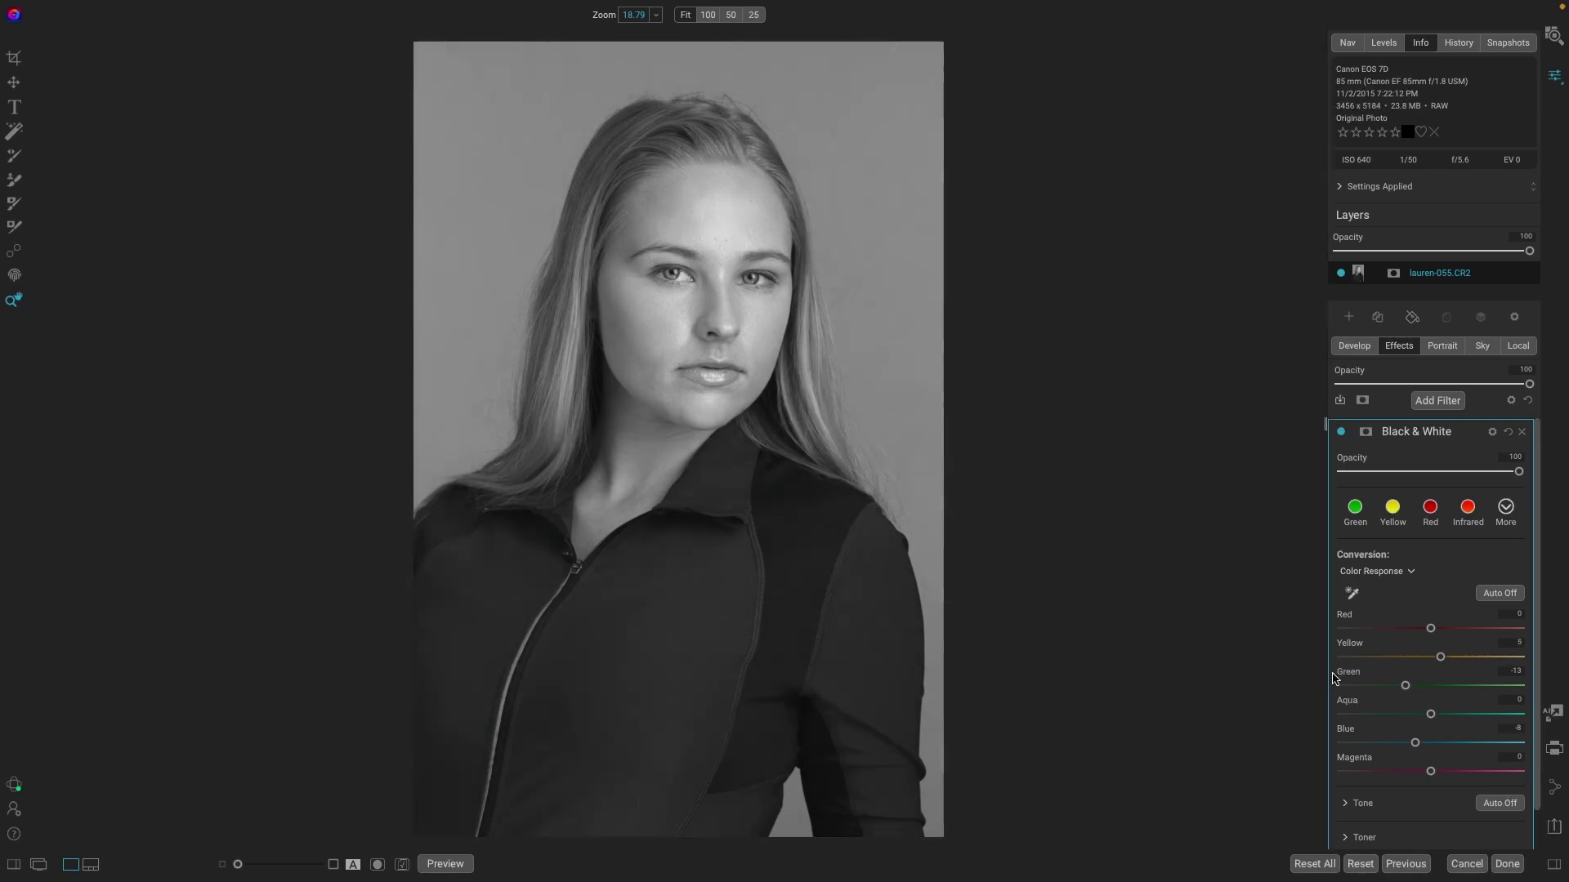
Step: Expand Tone, show the histogram with Alt+J, and set Blacks -24 and Whites 15
{"action": "scroll", "coordinate": [1387, 684], "scroll_direction": "down", "scroll_amount": 1}
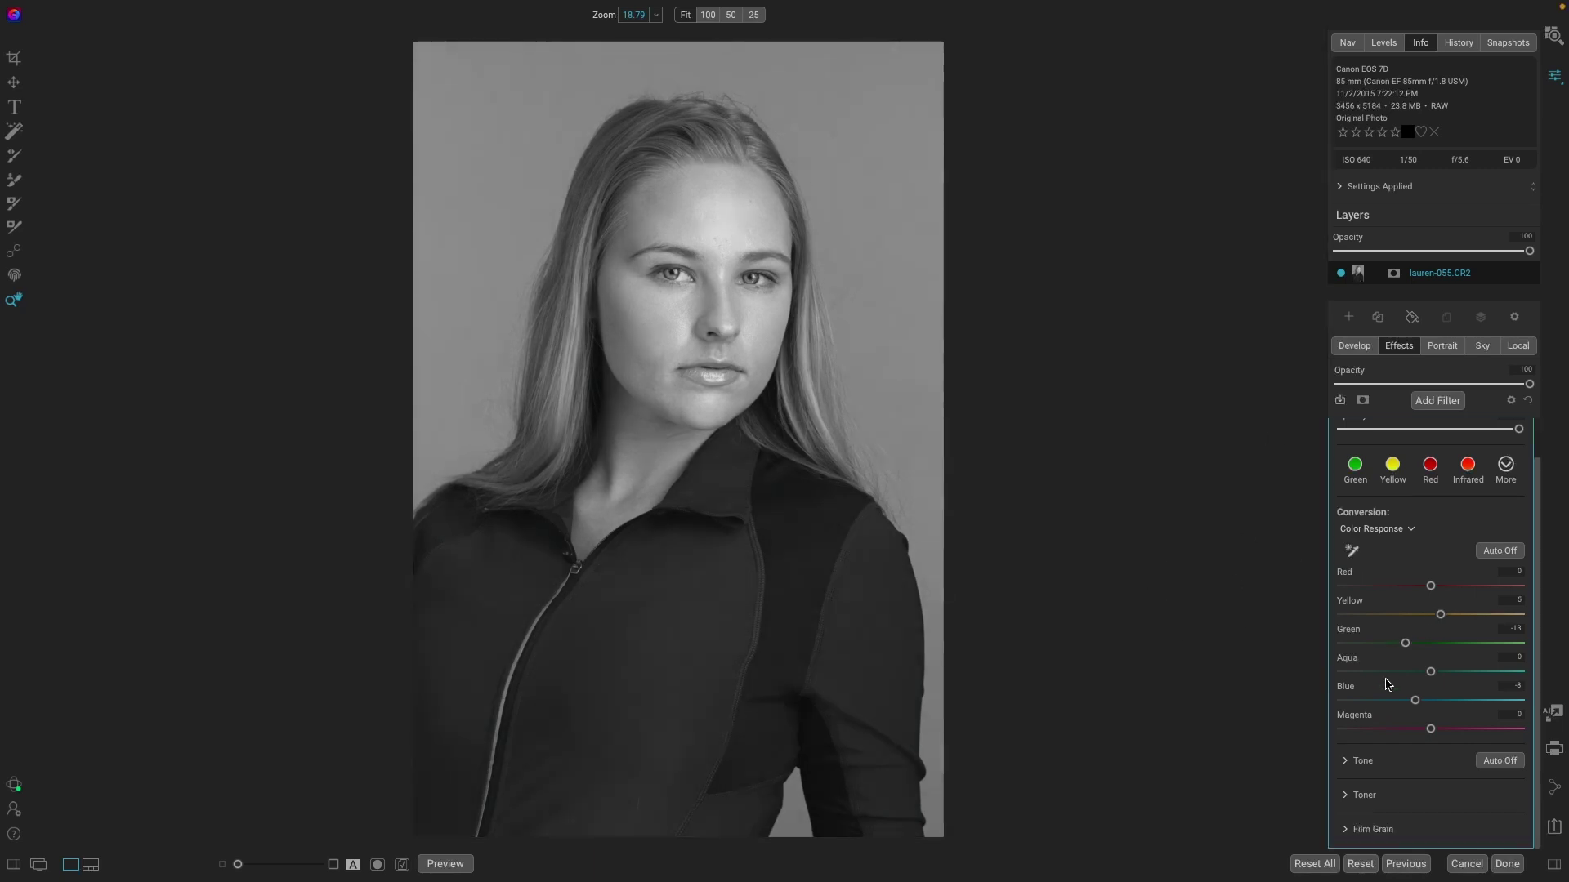
{"action": "left_click", "coordinate": [1346, 762]}
{"action": "scroll", "coordinate": [1422, 727], "scroll_direction": "down", "scroll_amount": 3}
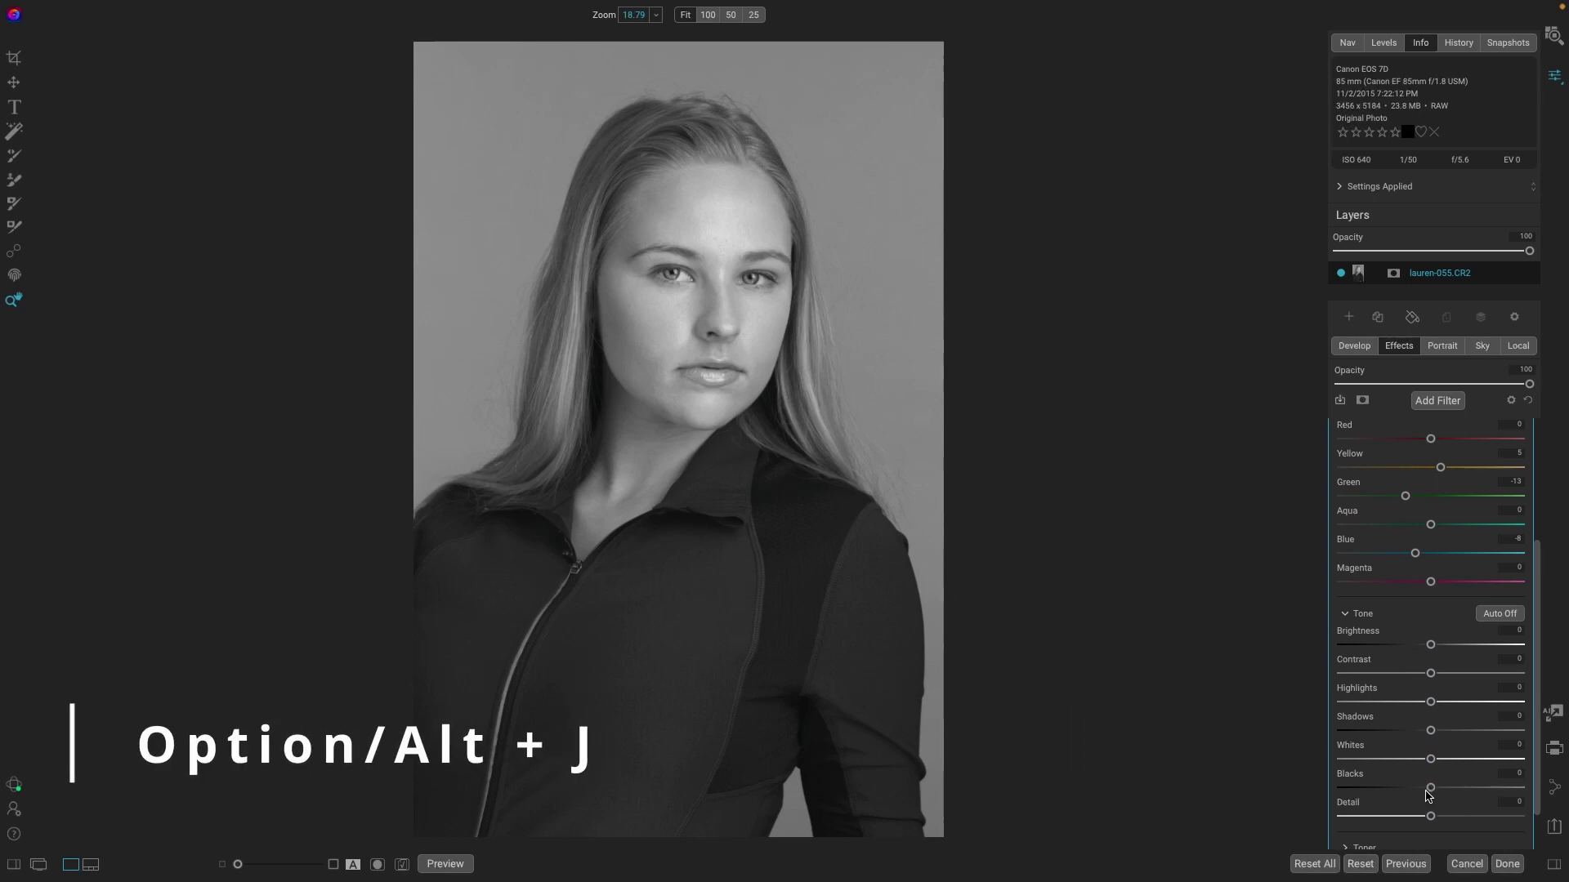
{"action": "key", "text": "alt+j"}
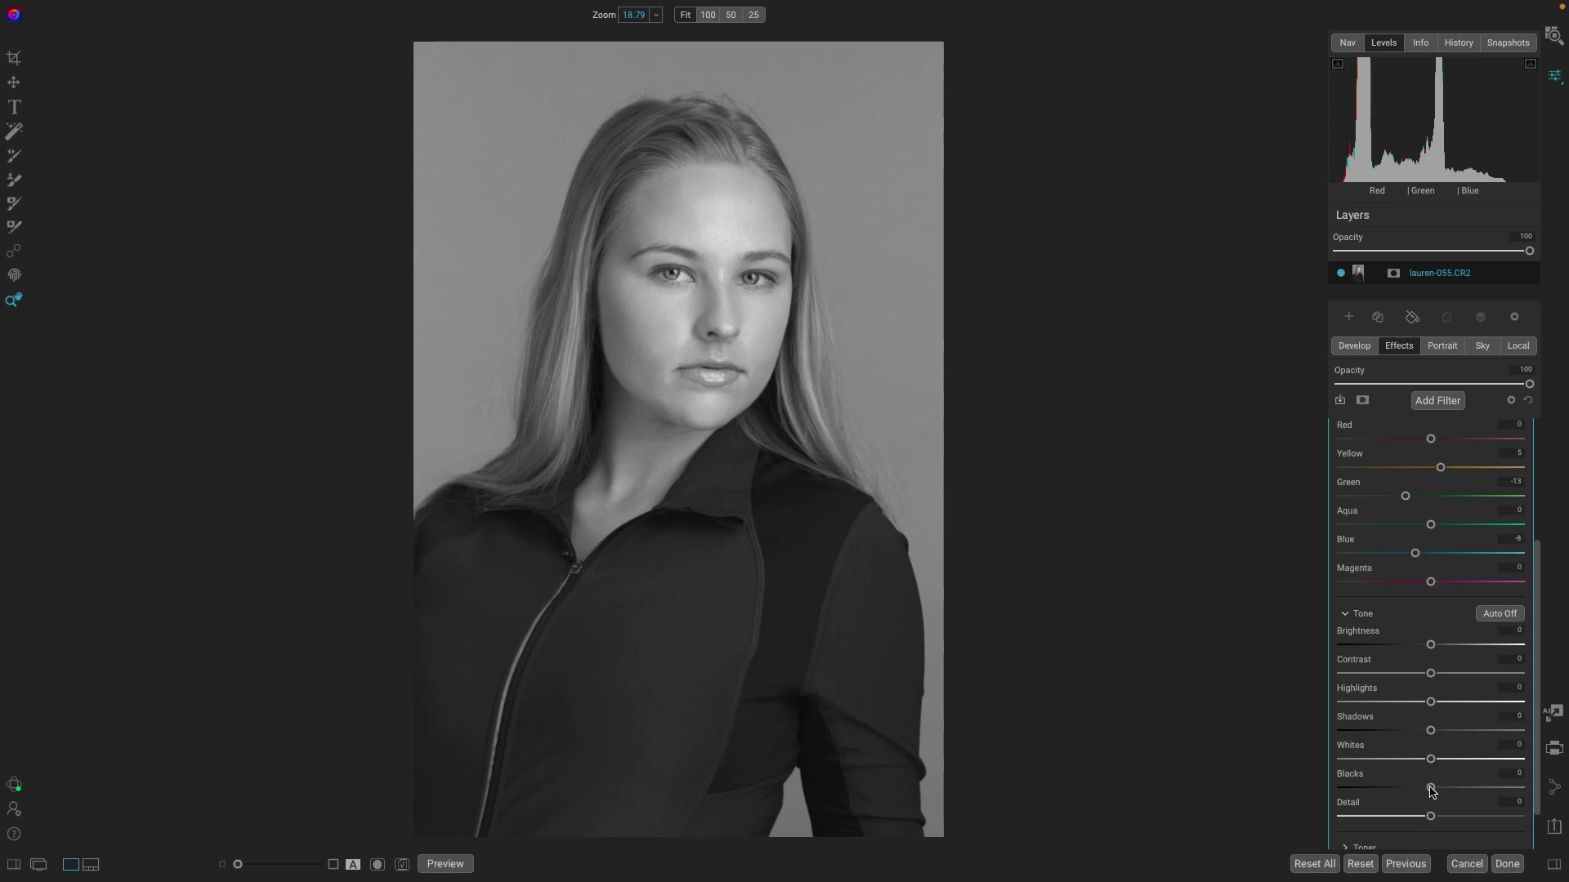
{"action": "left_click_drag", "start_coordinate": [1431, 791], "coordinate": [1387, 799]}
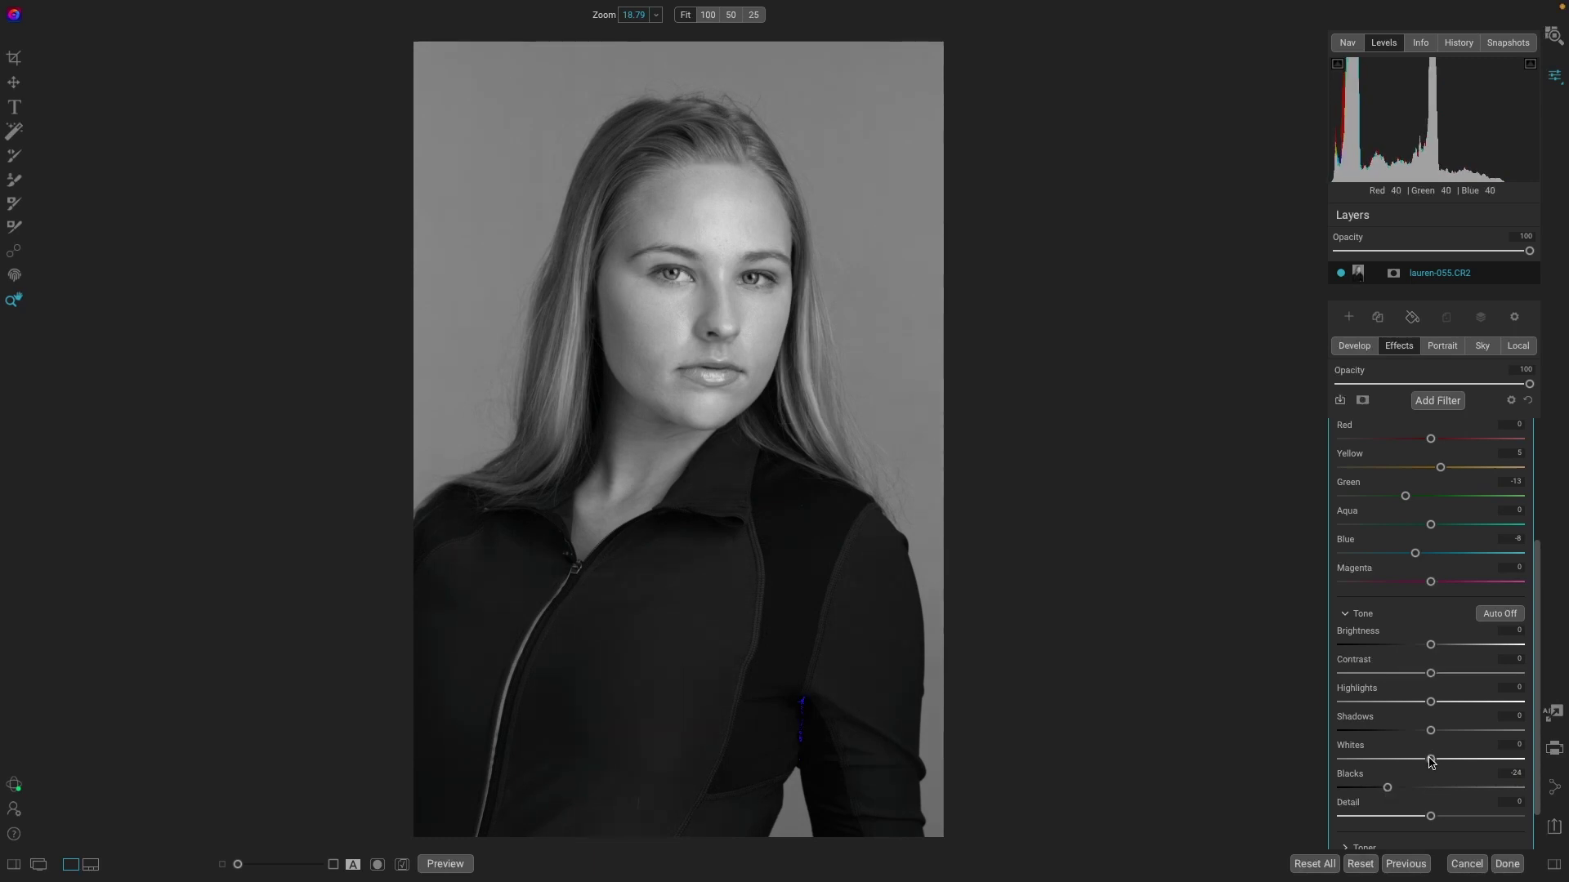
{"action": "left_click_drag", "start_coordinate": [1432, 763], "coordinate": [1463, 760]}
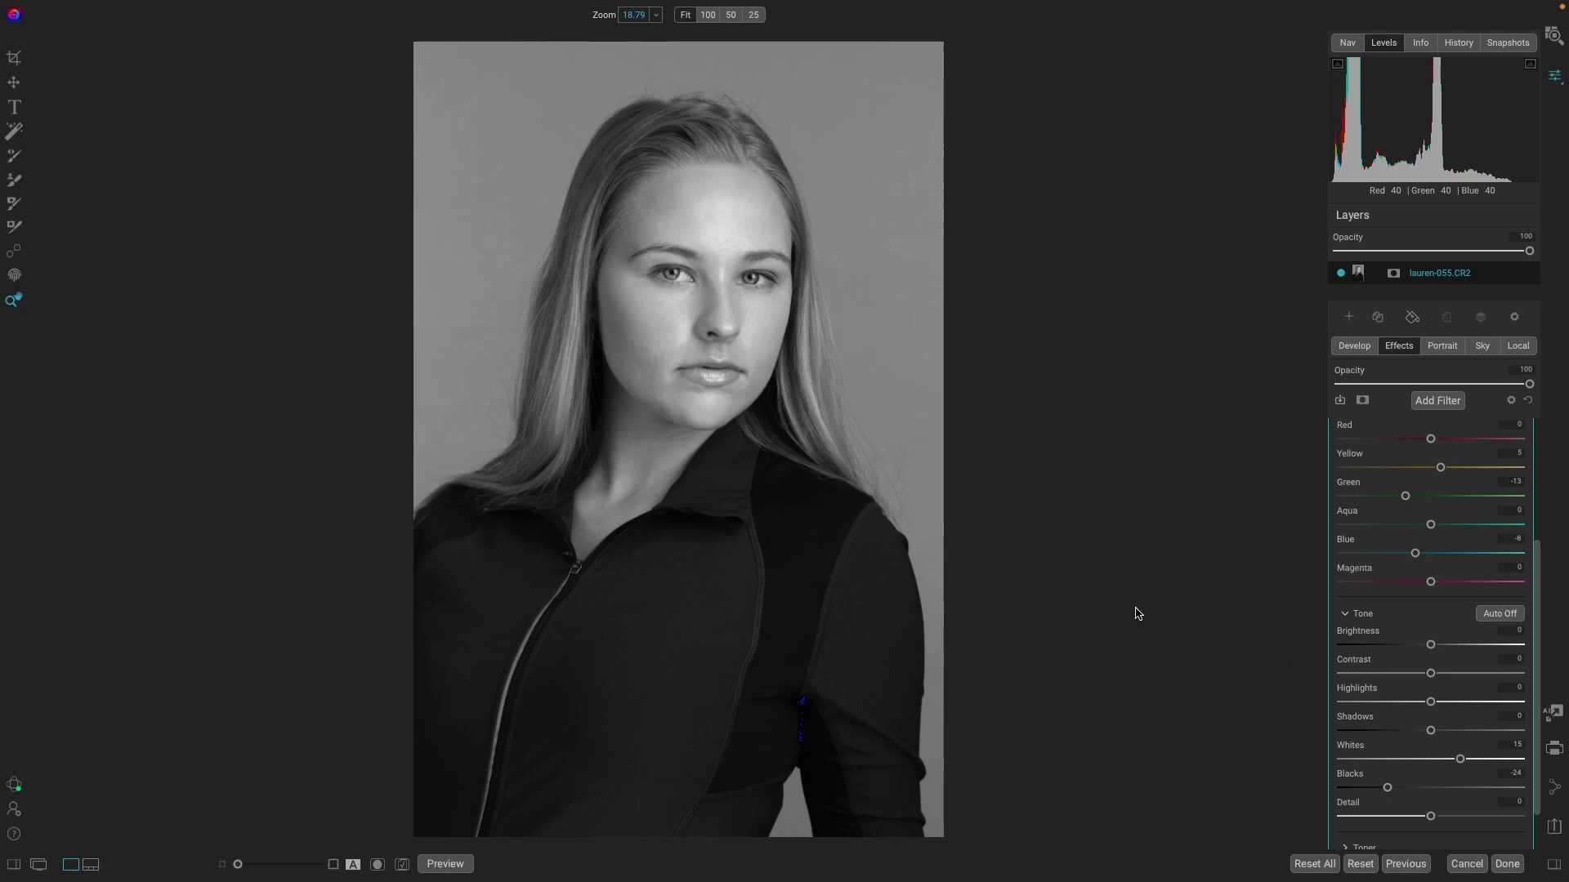
Step: Finish editing, then create version lauren-055v1 of lauren-055 and reset it to colour
{"action": "left_click", "coordinate": [1510, 869]}
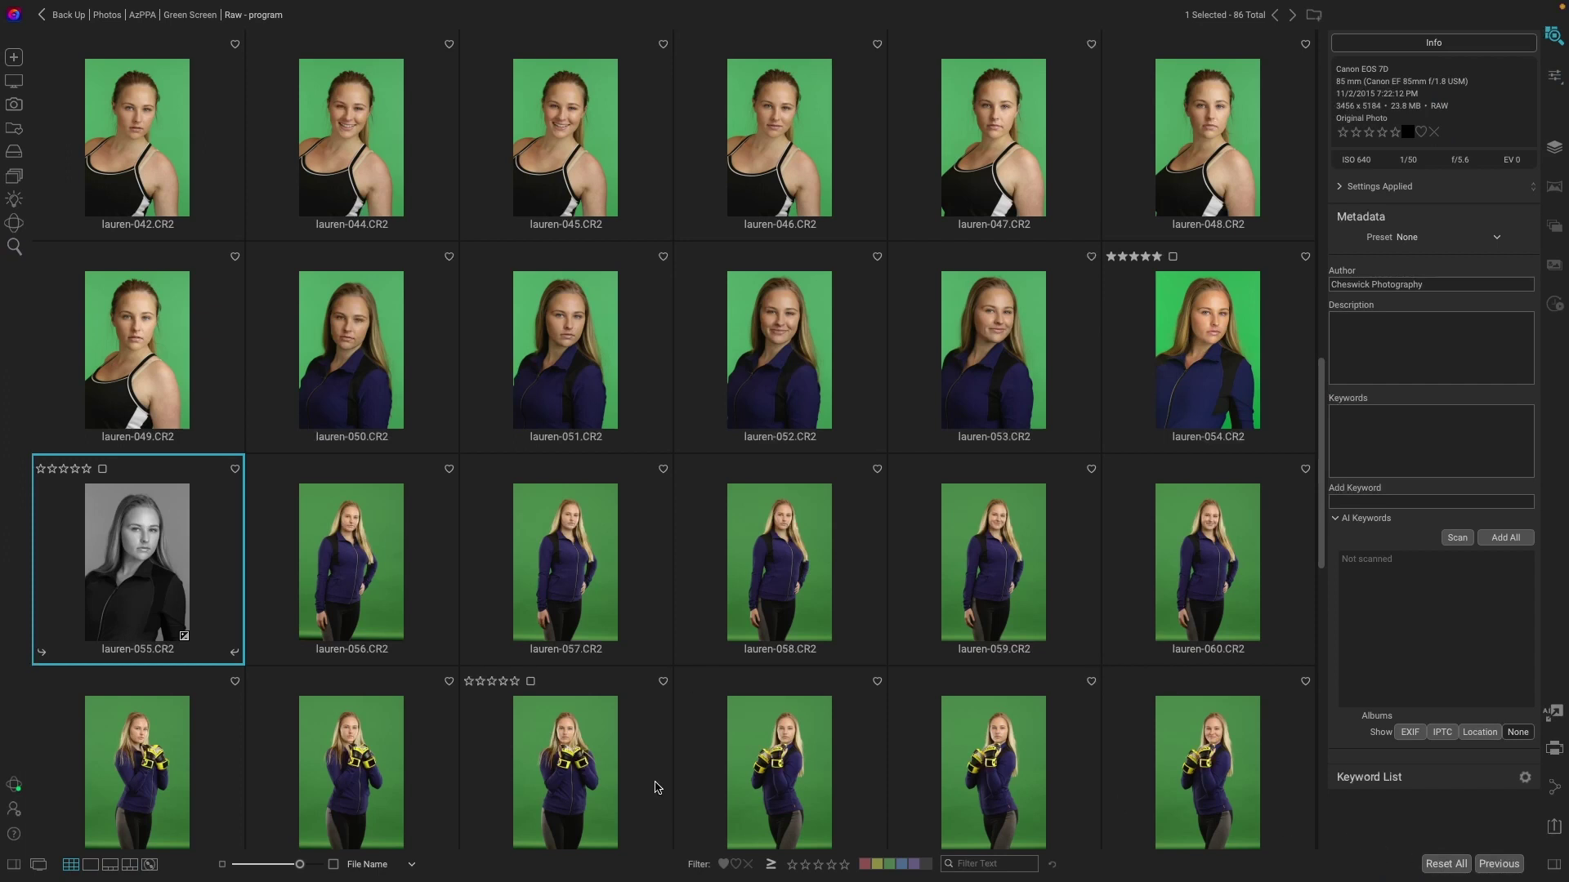
{"action": "right_click", "coordinate": [198, 432]}
{"action": "left_click", "coordinate": [200, 179]}
{"action": "right_click", "coordinate": [355, 527]}
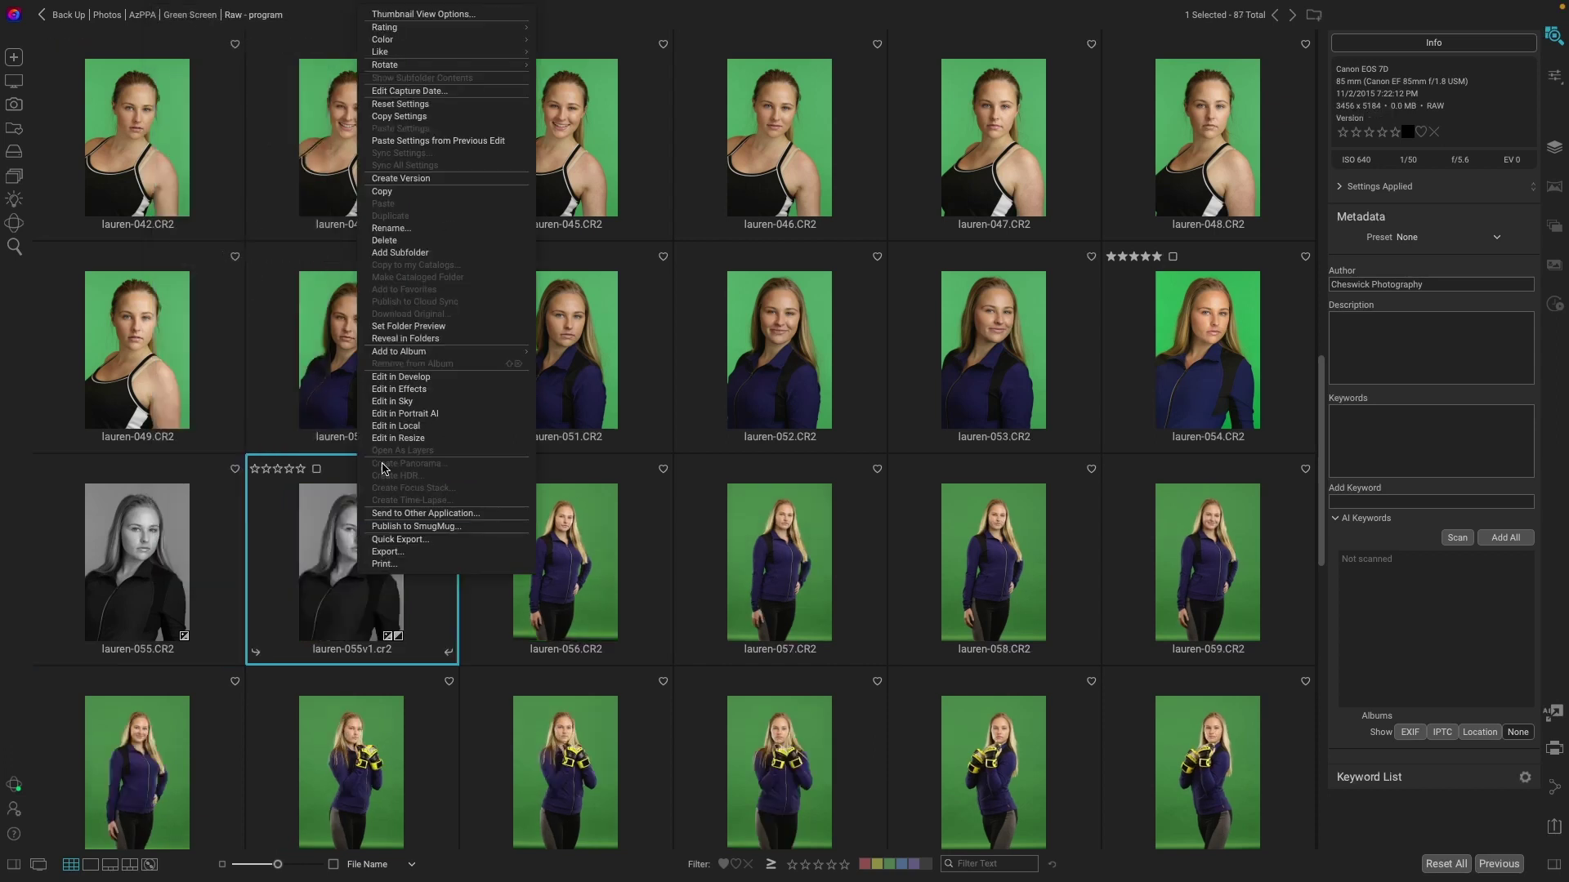
{"action": "left_click", "coordinate": [400, 103]}
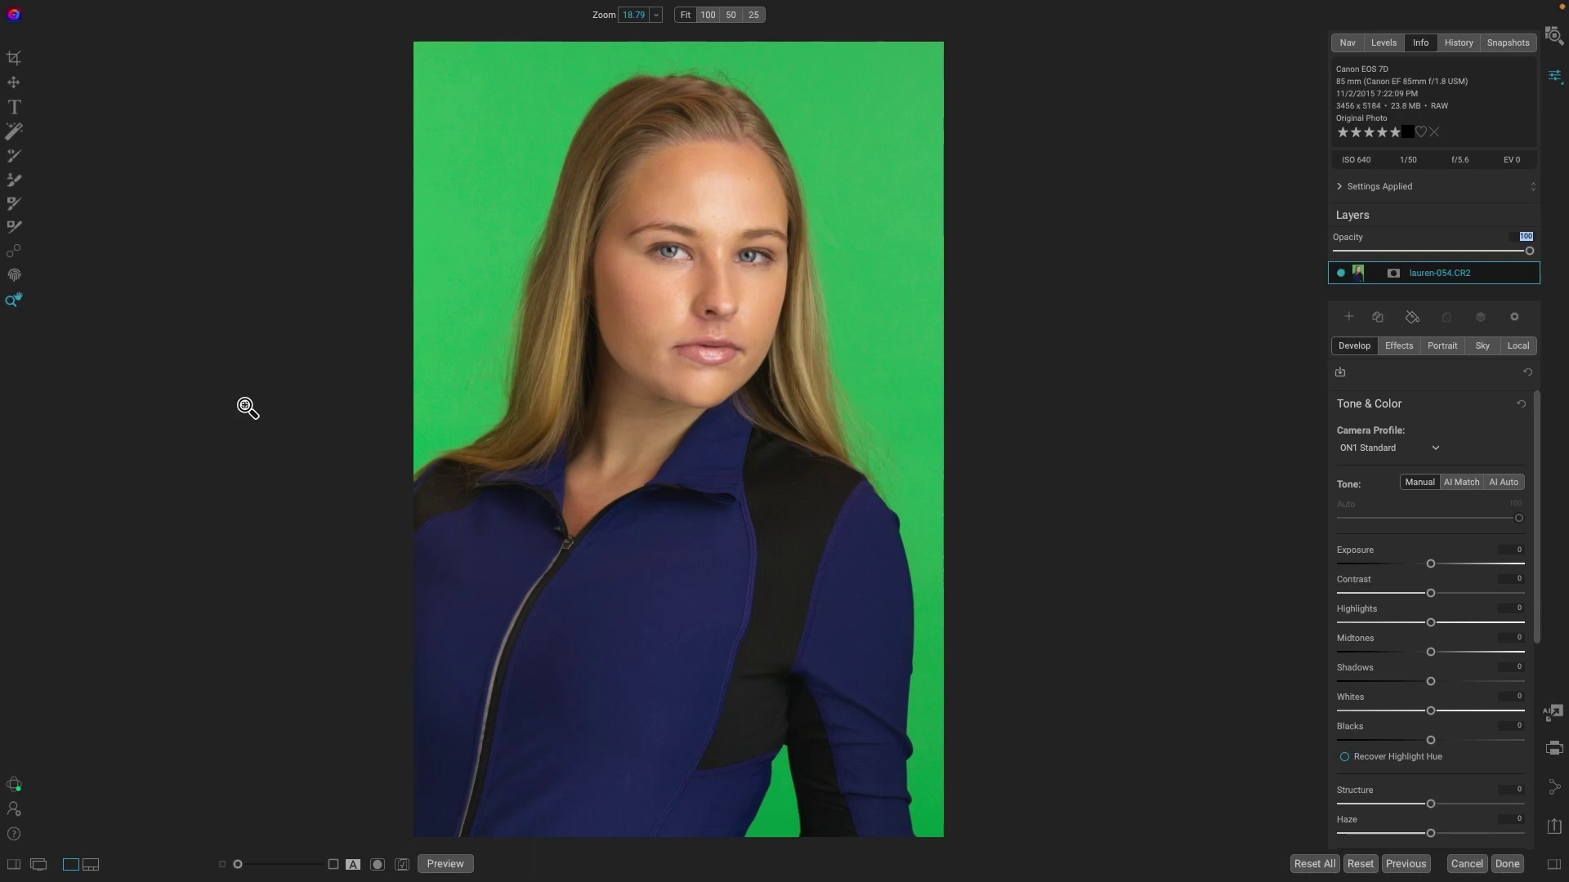
Step: Show the Presets panel with larger thumbnails and apply the BA11 preset
{"action": "key", "text": "ctrl+shift+p"}
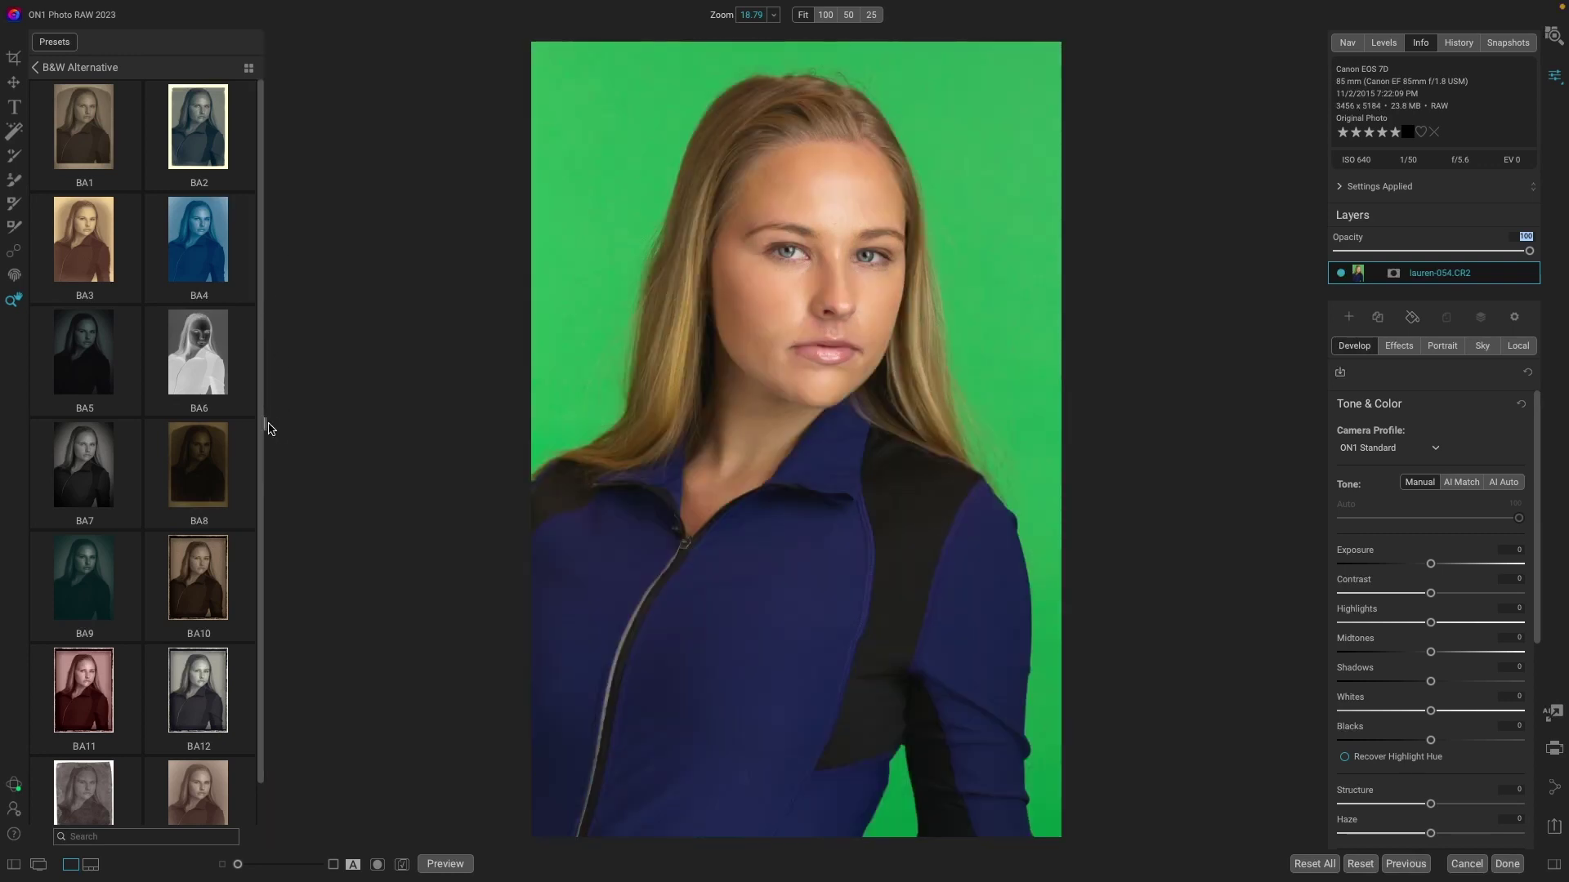
{"action": "left_click_drag", "start_coordinate": [268, 428], "coordinate": [380, 427]}
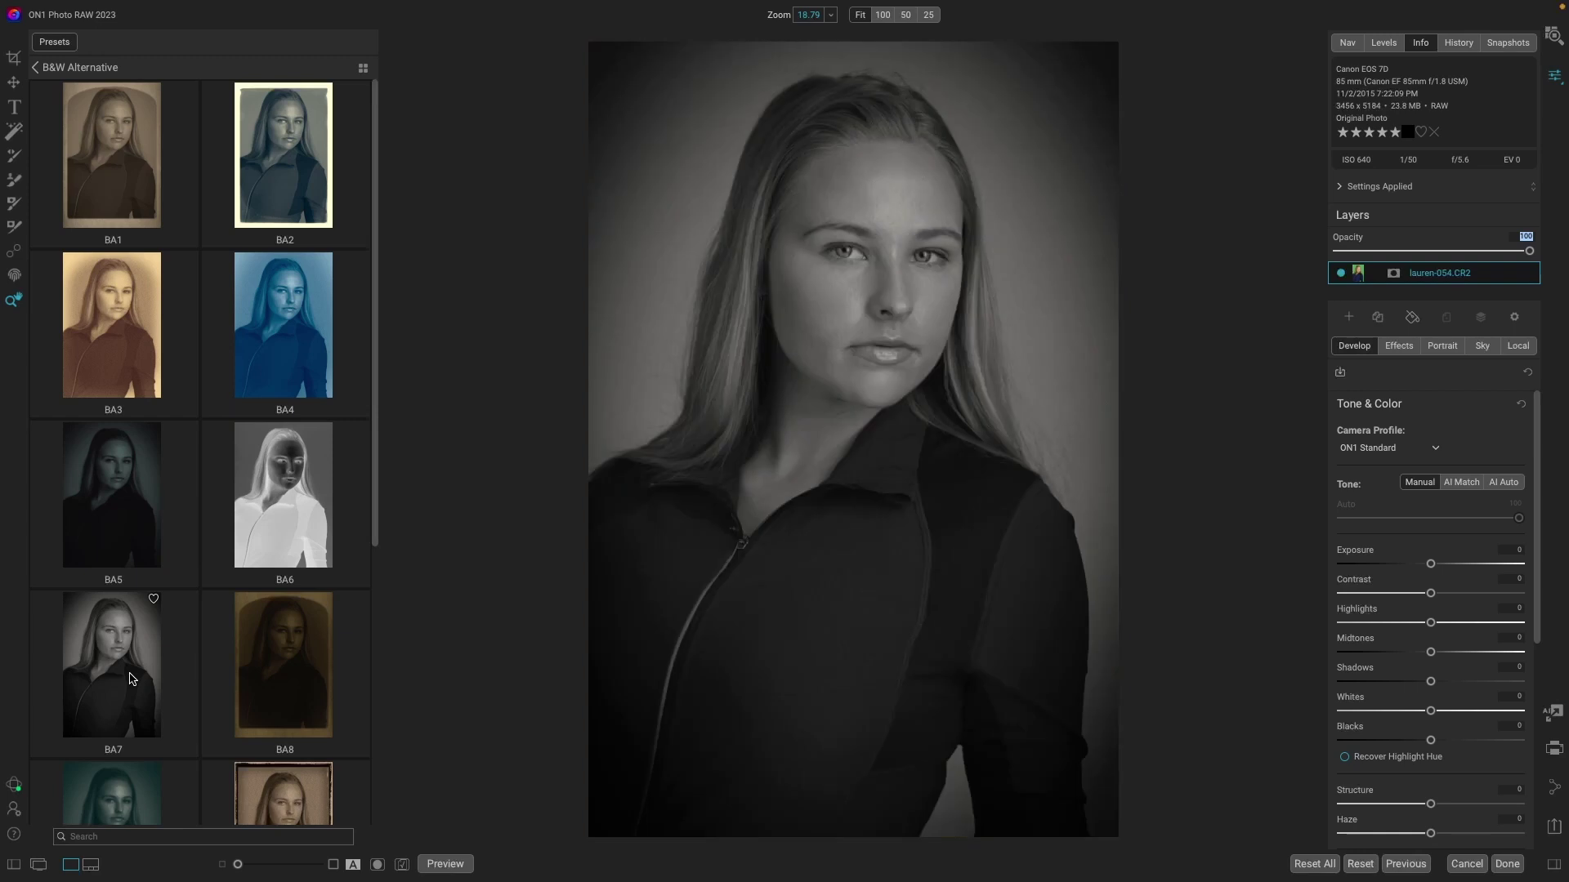
{"action": "scroll", "coordinate": [132, 677], "scroll_direction": "down", "scroll_amount": 5}
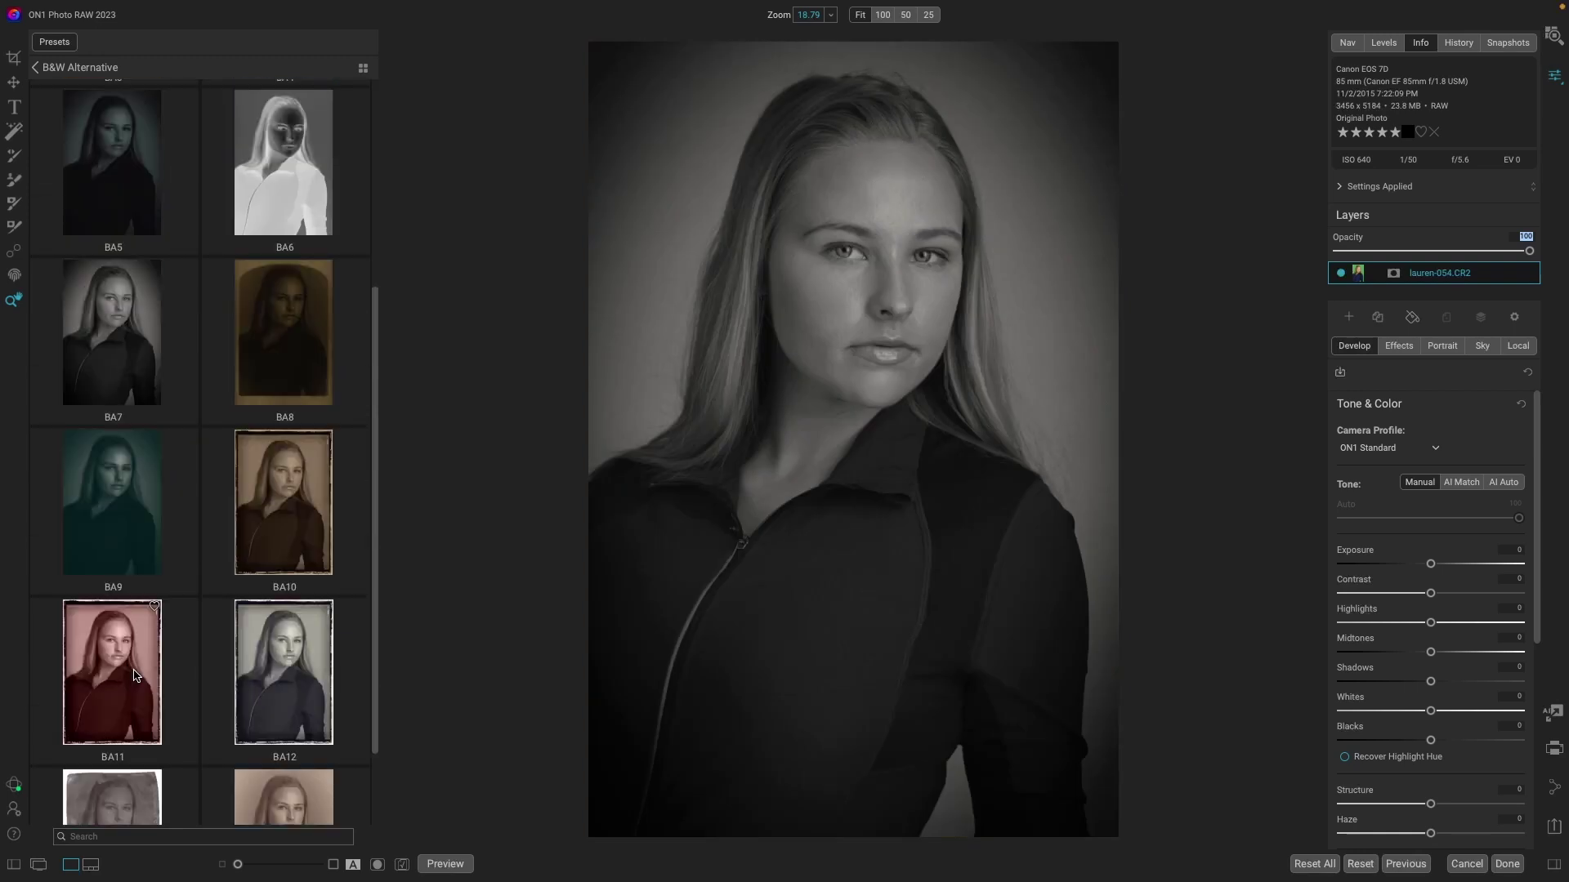
{"action": "left_click", "coordinate": [135, 675]}
{"action": "scroll", "coordinate": [135, 675], "scroll_direction": "down", "scroll_amount": 2}
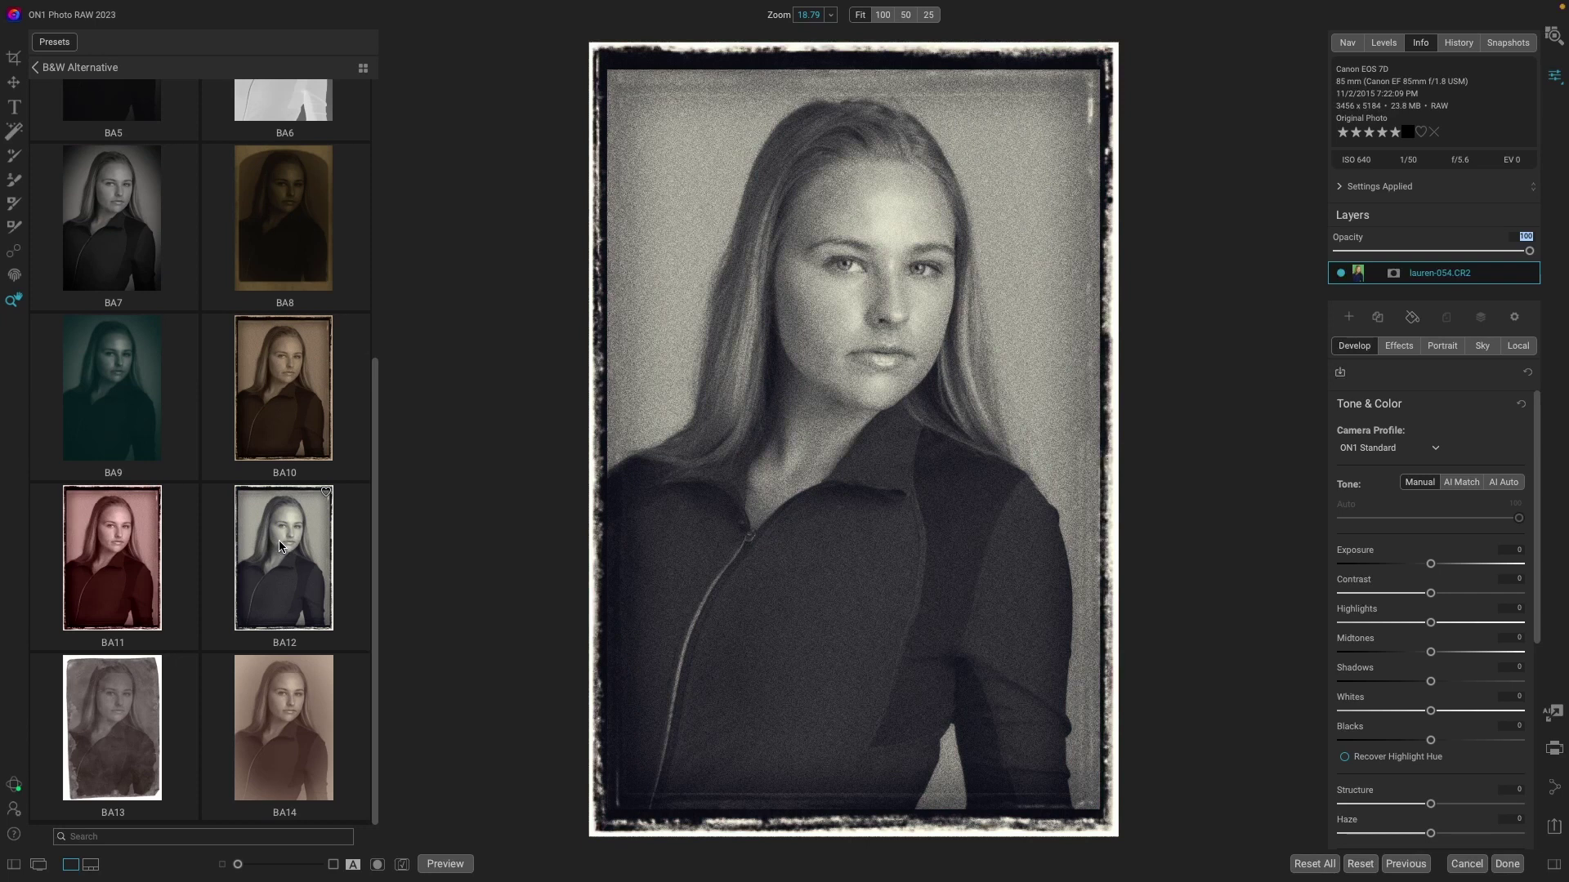
Step: Browse the BM looks in the B&W Faded & Matte category
{"action": "left_click", "coordinate": [35, 70]}
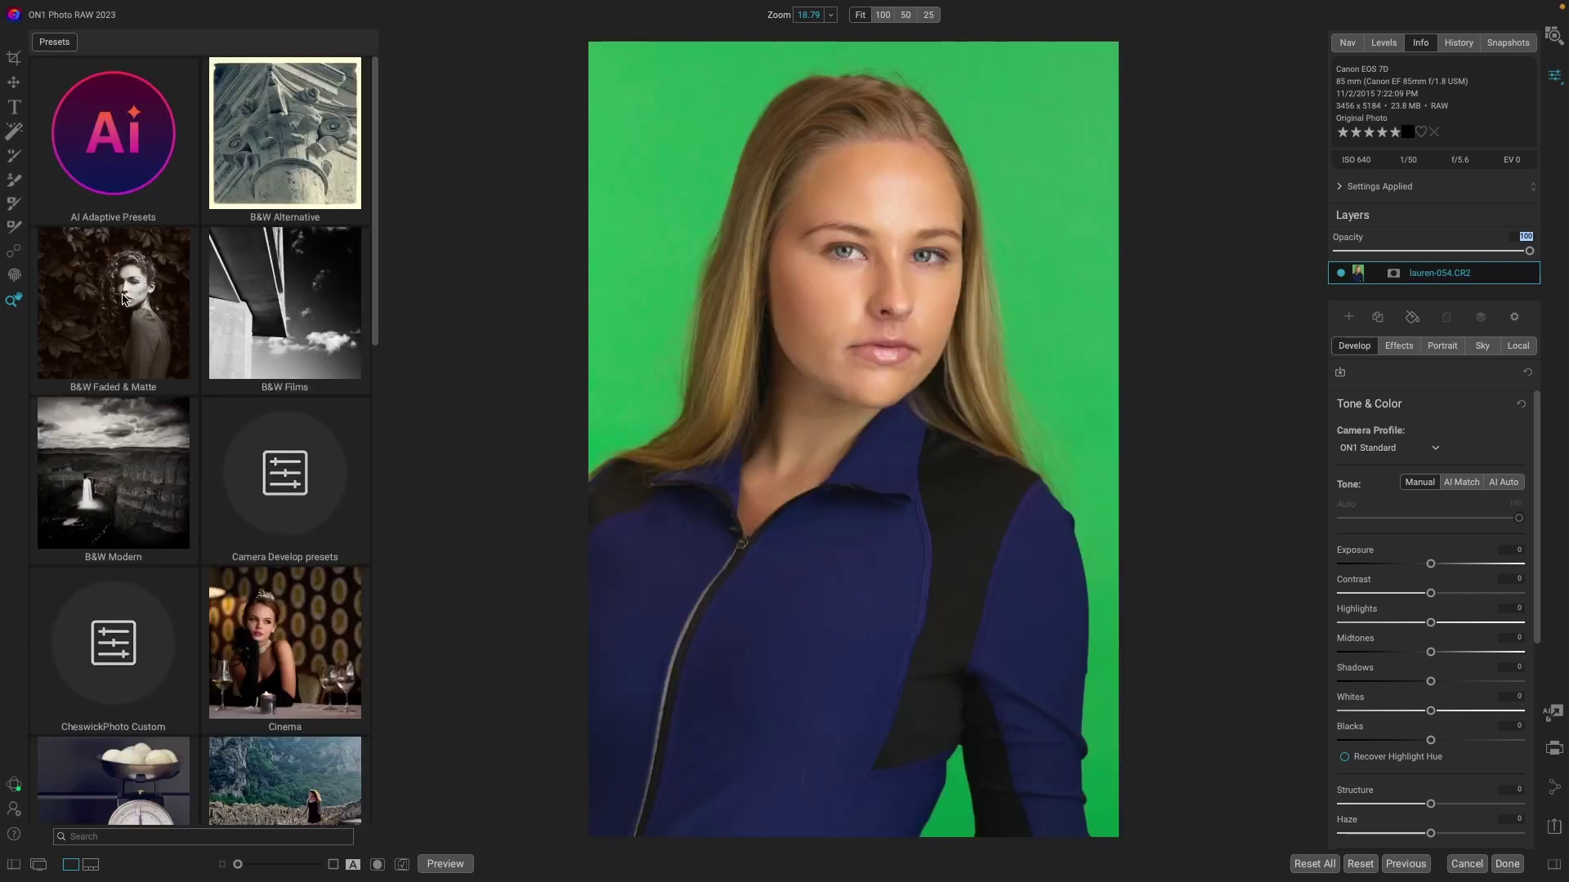
{"action": "left_click", "coordinate": [124, 300]}
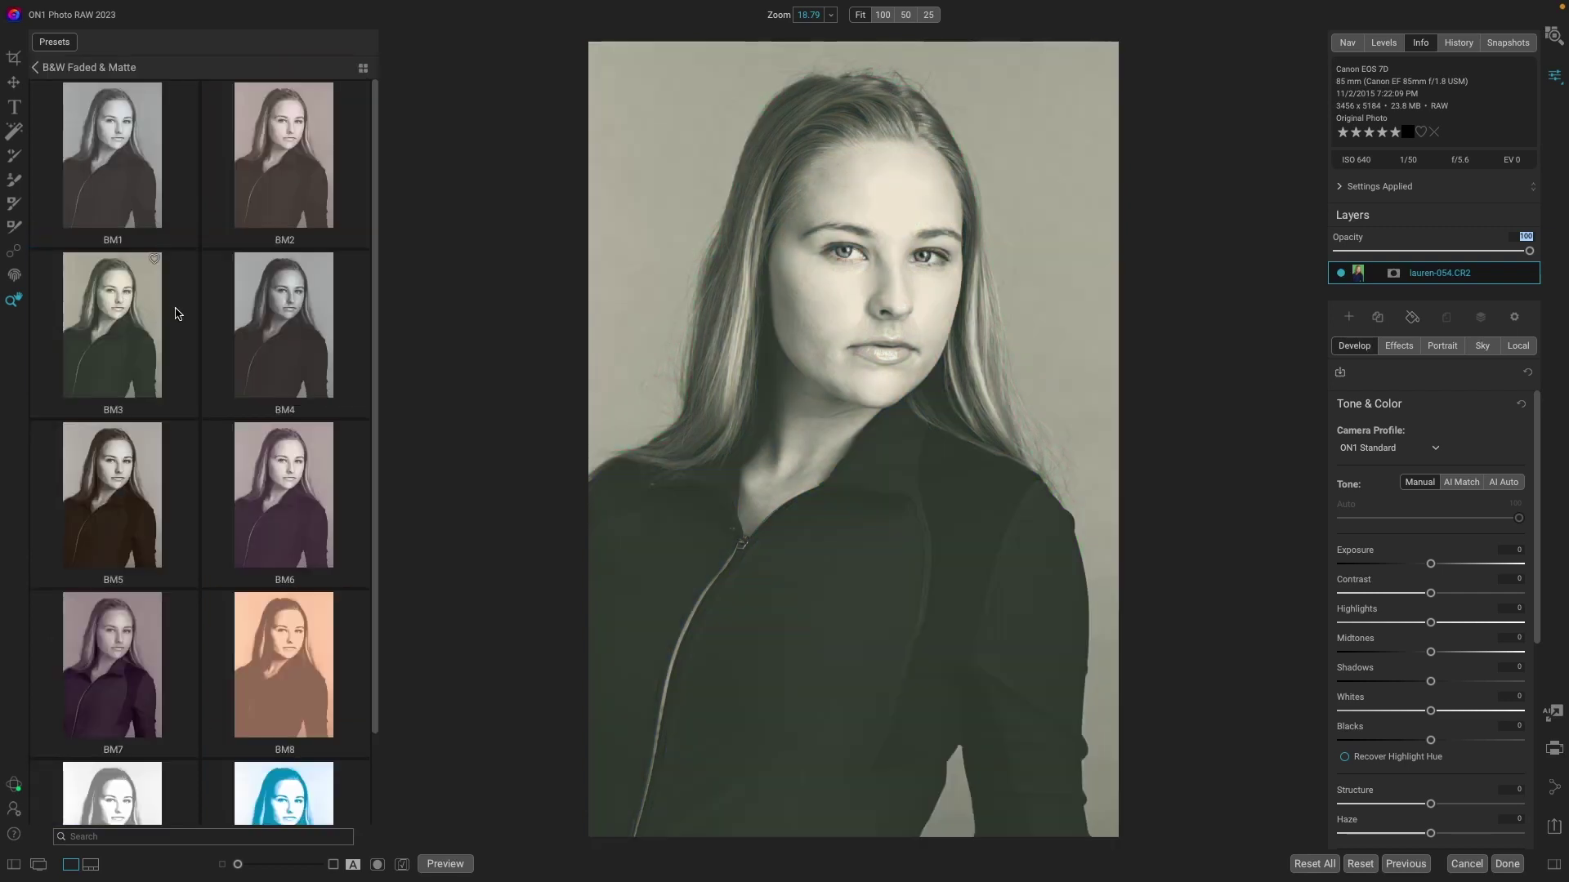
{"action": "scroll", "coordinate": [181, 321], "scroll_direction": "down", "scroll_amount": 2}
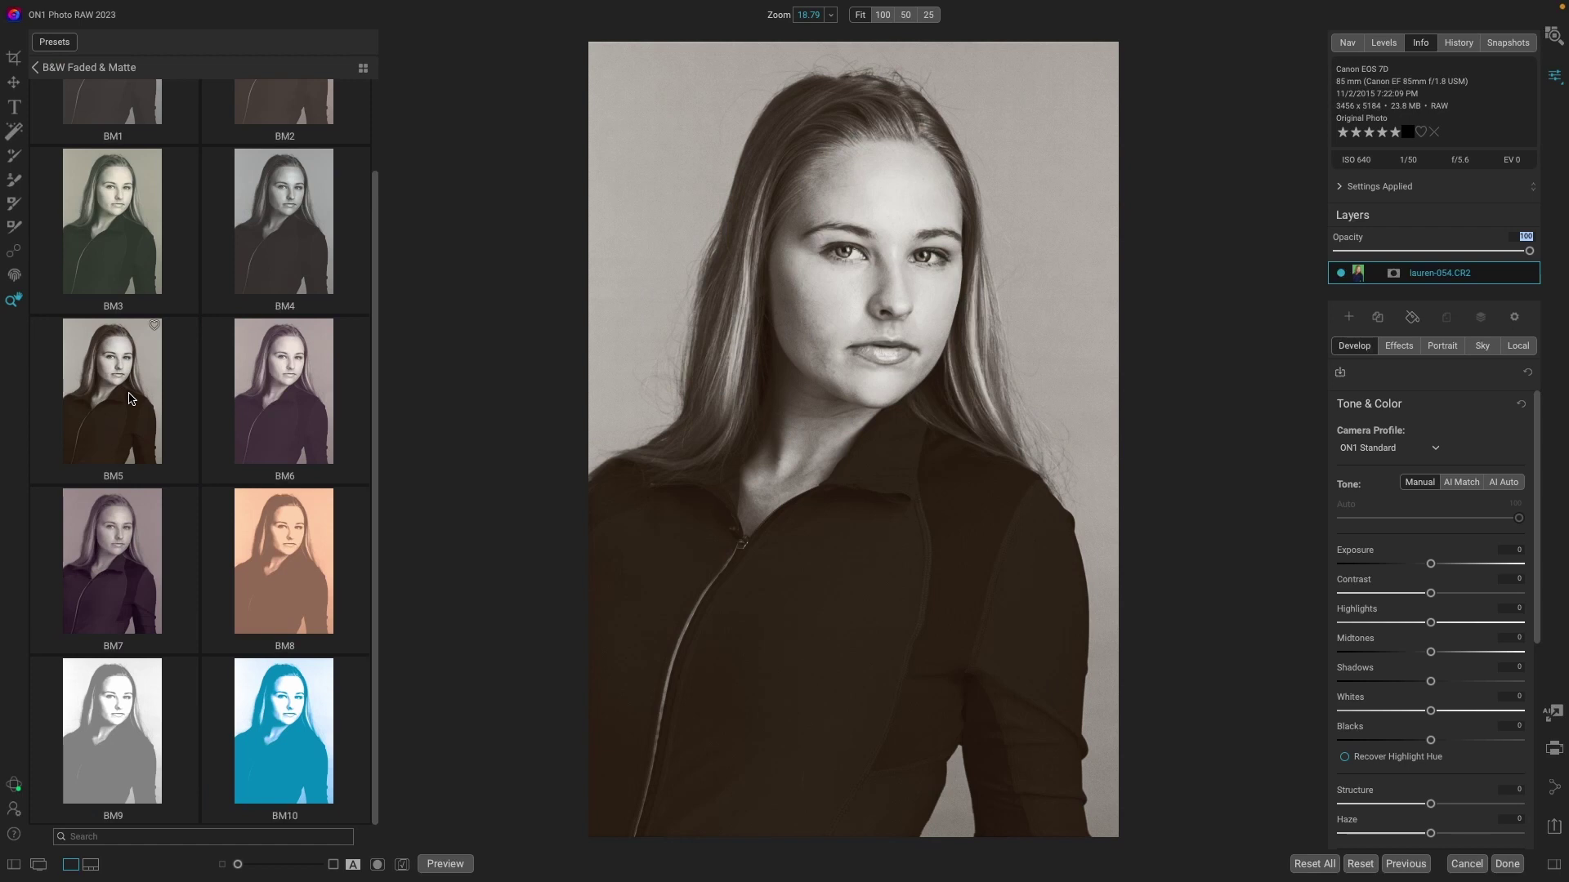
{"action": "scroll", "coordinate": [131, 397], "scroll_direction": "up", "scroll_amount": 2}
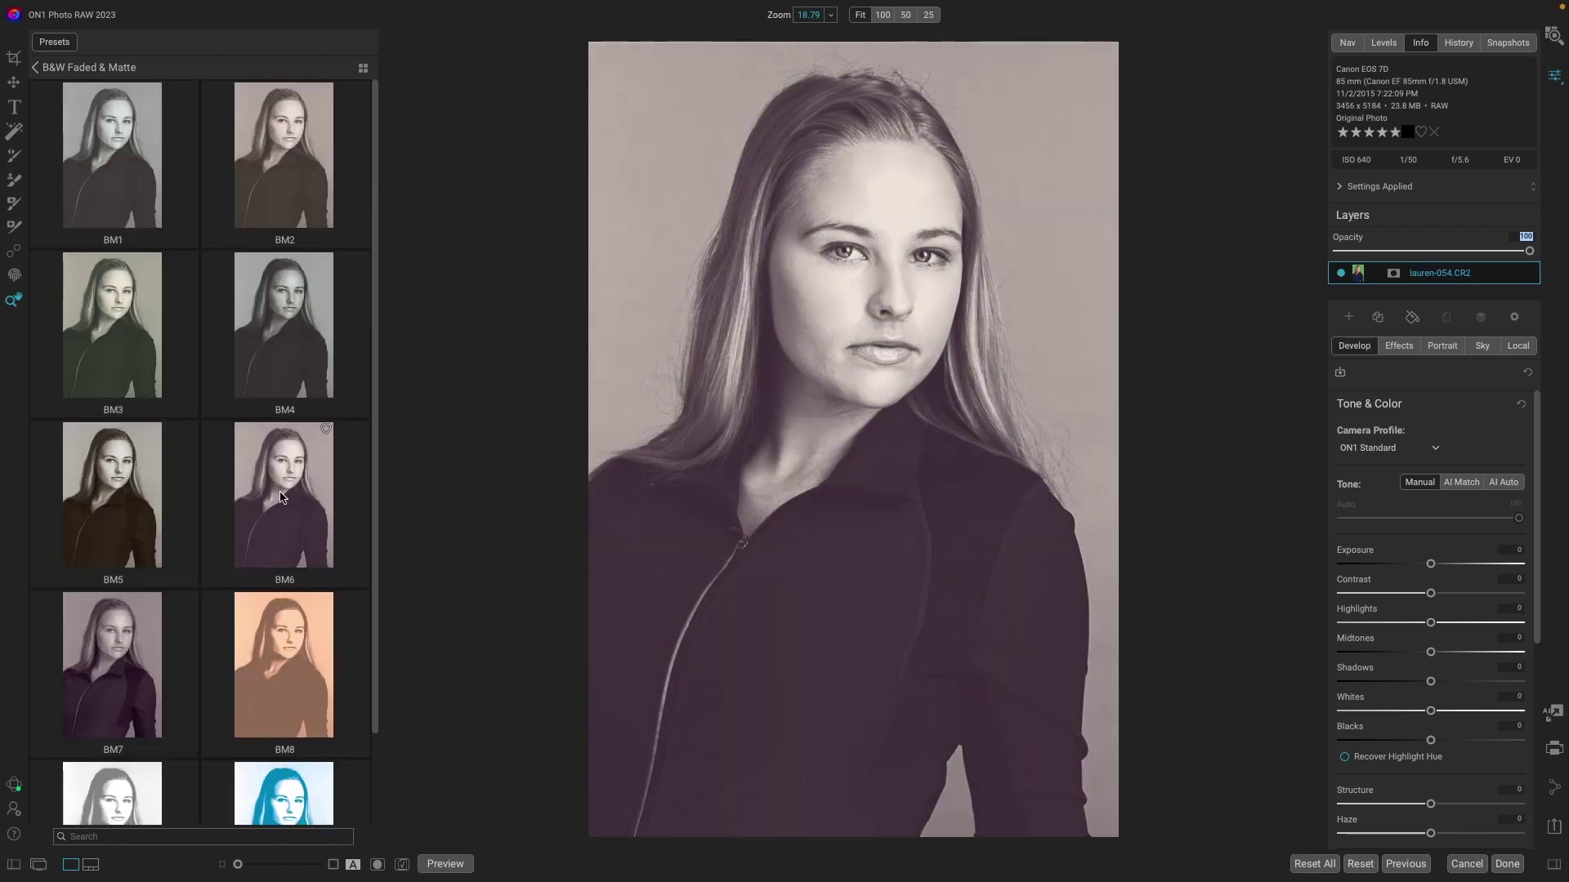
{"action": "scroll", "coordinate": [302, 621], "scroll_direction": "down", "scroll_amount": 2}
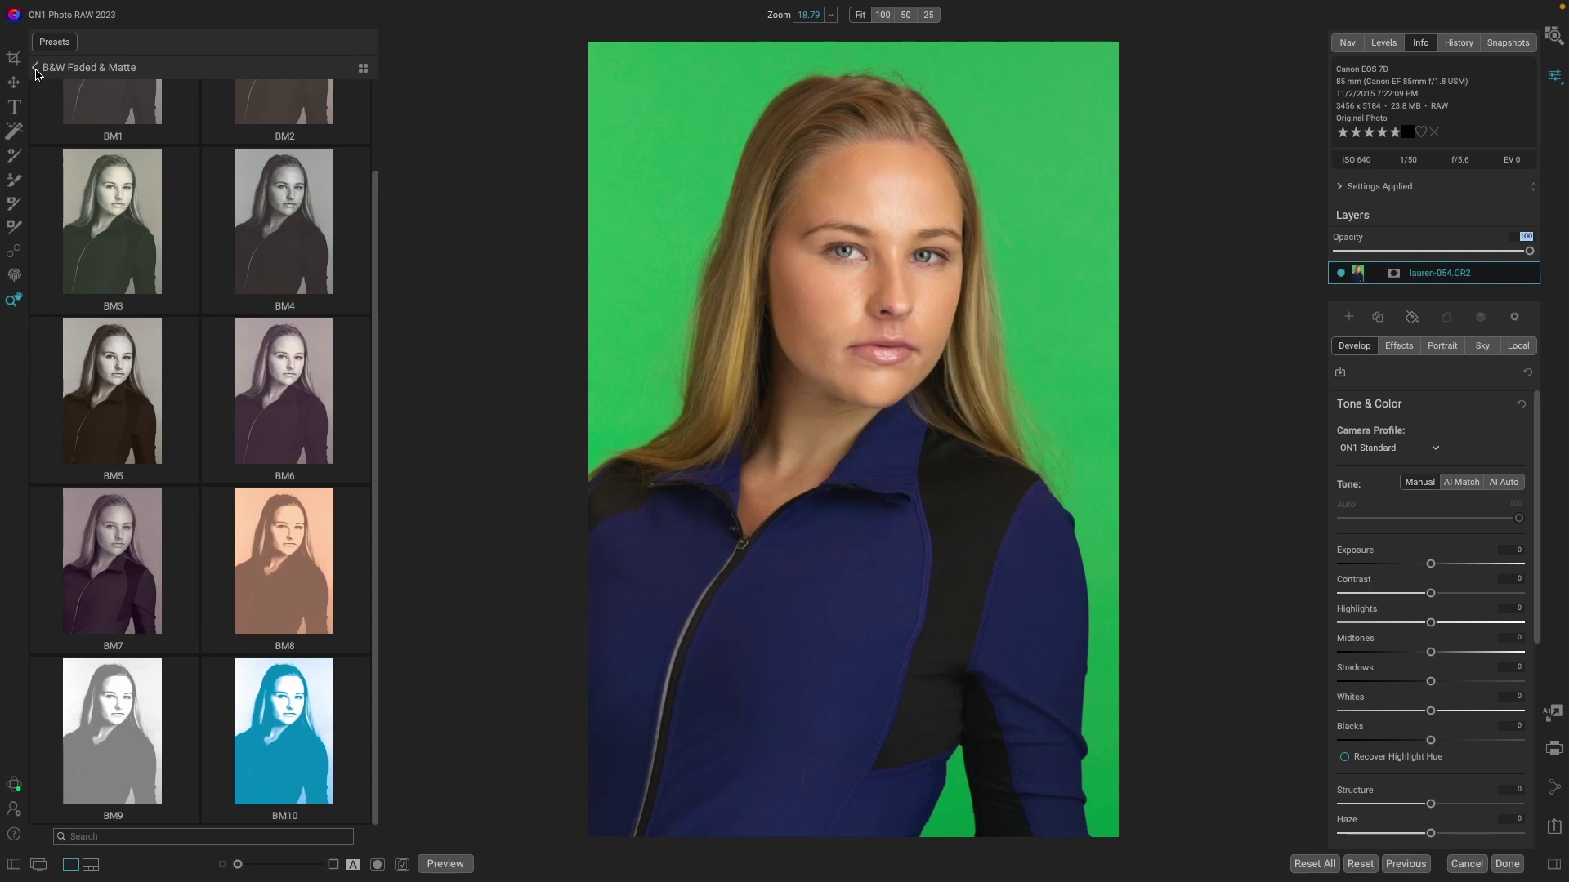
Step: Apply the B2 preset from the B&W Modern preset category
{"action": "left_click", "coordinate": [35, 67]}
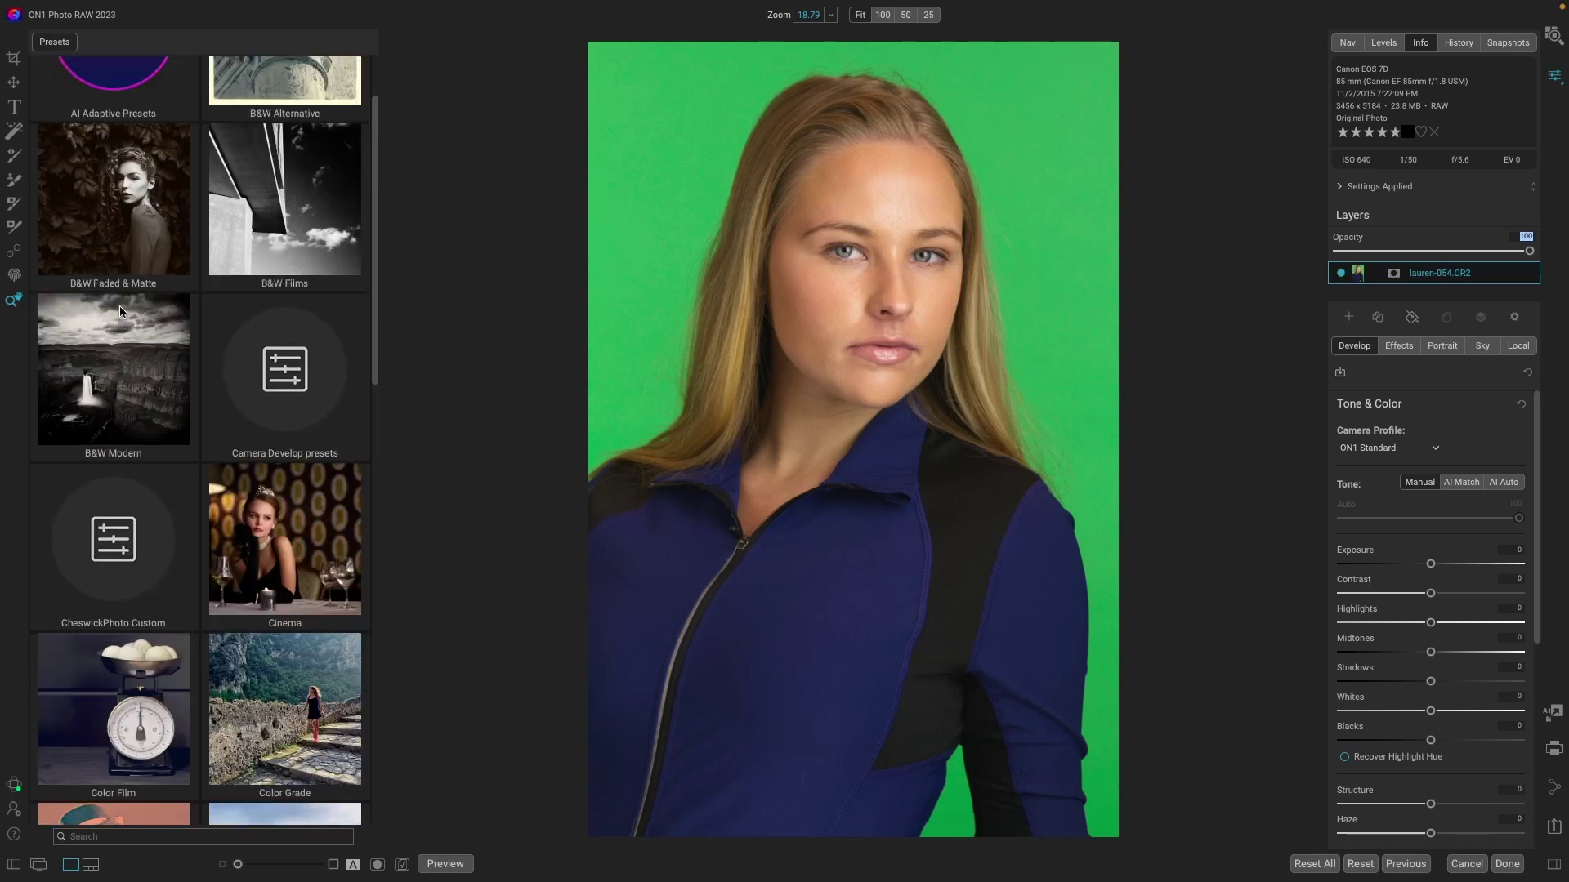
{"action": "left_click", "coordinate": [124, 391]}
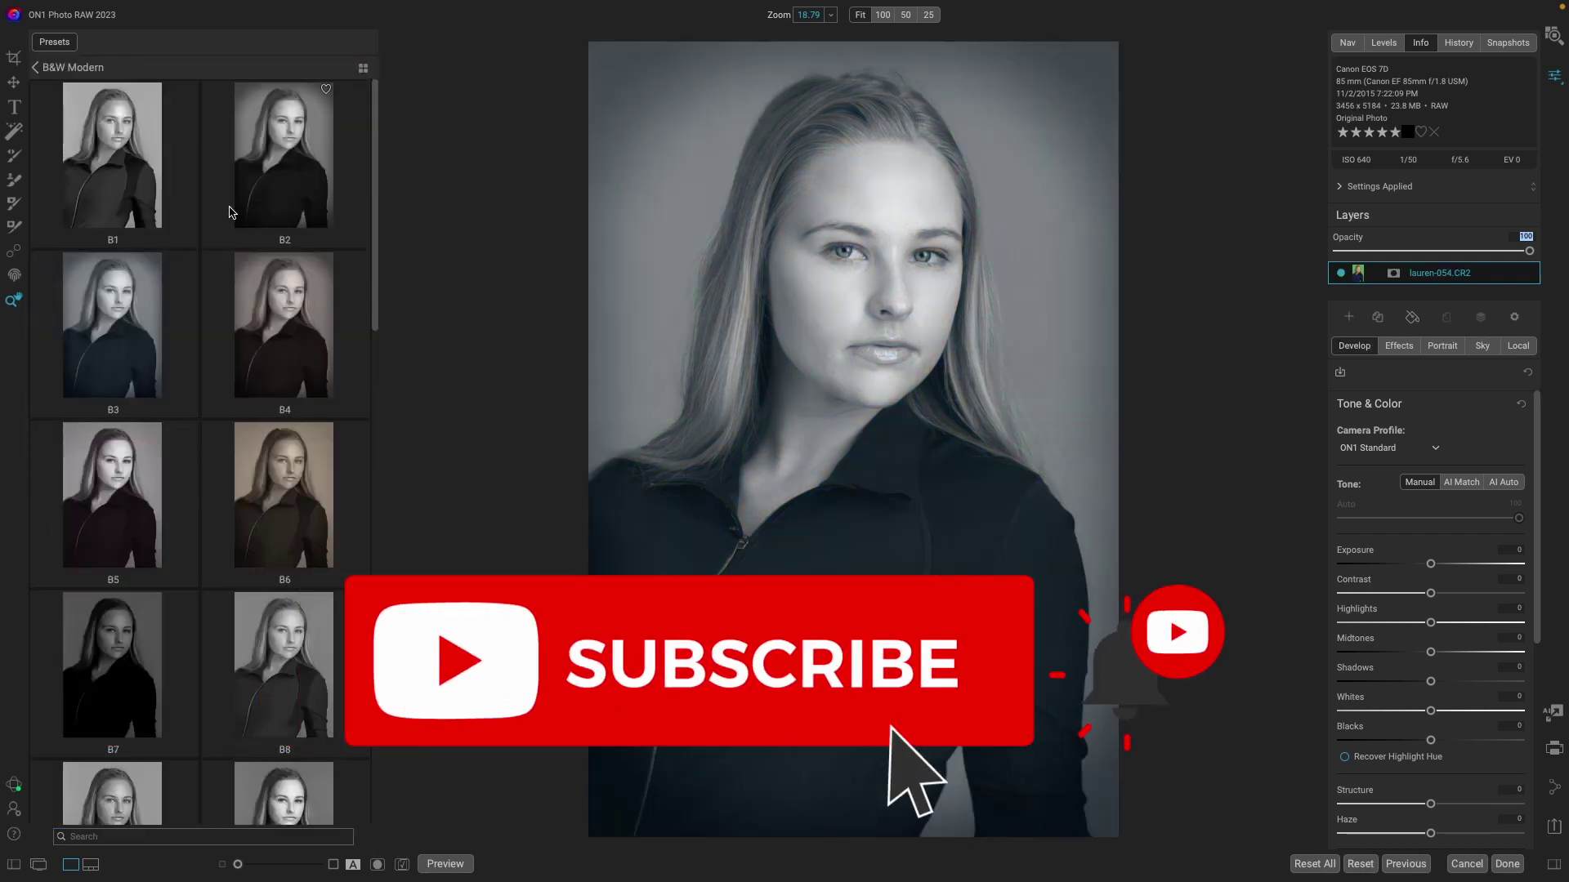
{"action": "left_click", "coordinate": [287, 179]}
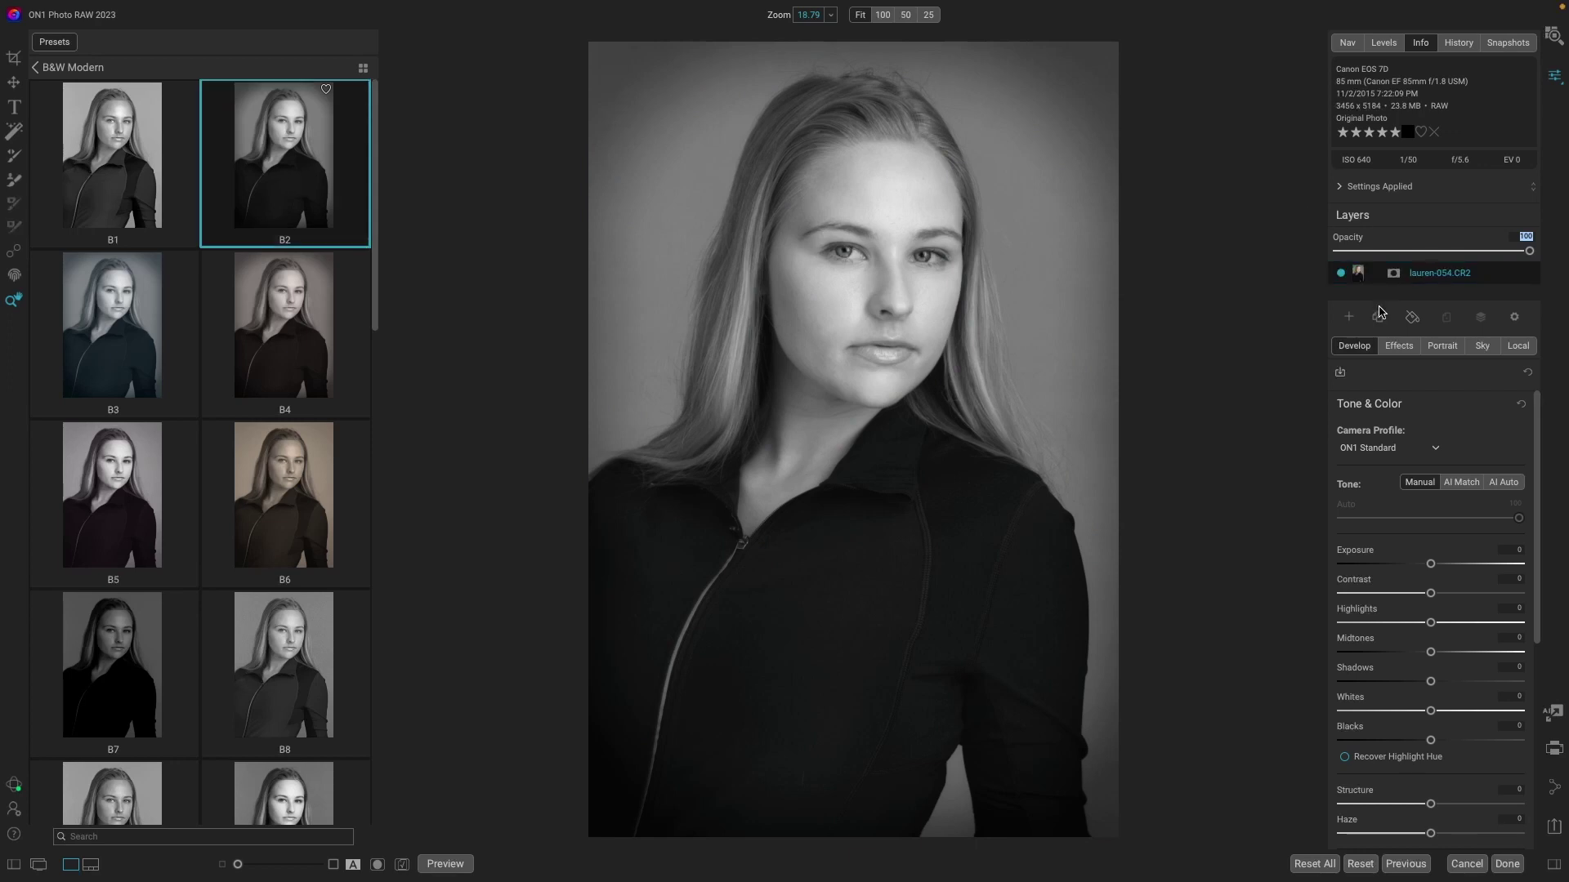
Step: Toggle the preset's Vignette and Glow filters off and on to compare
{"action": "left_click", "coordinate": [1399, 348]}
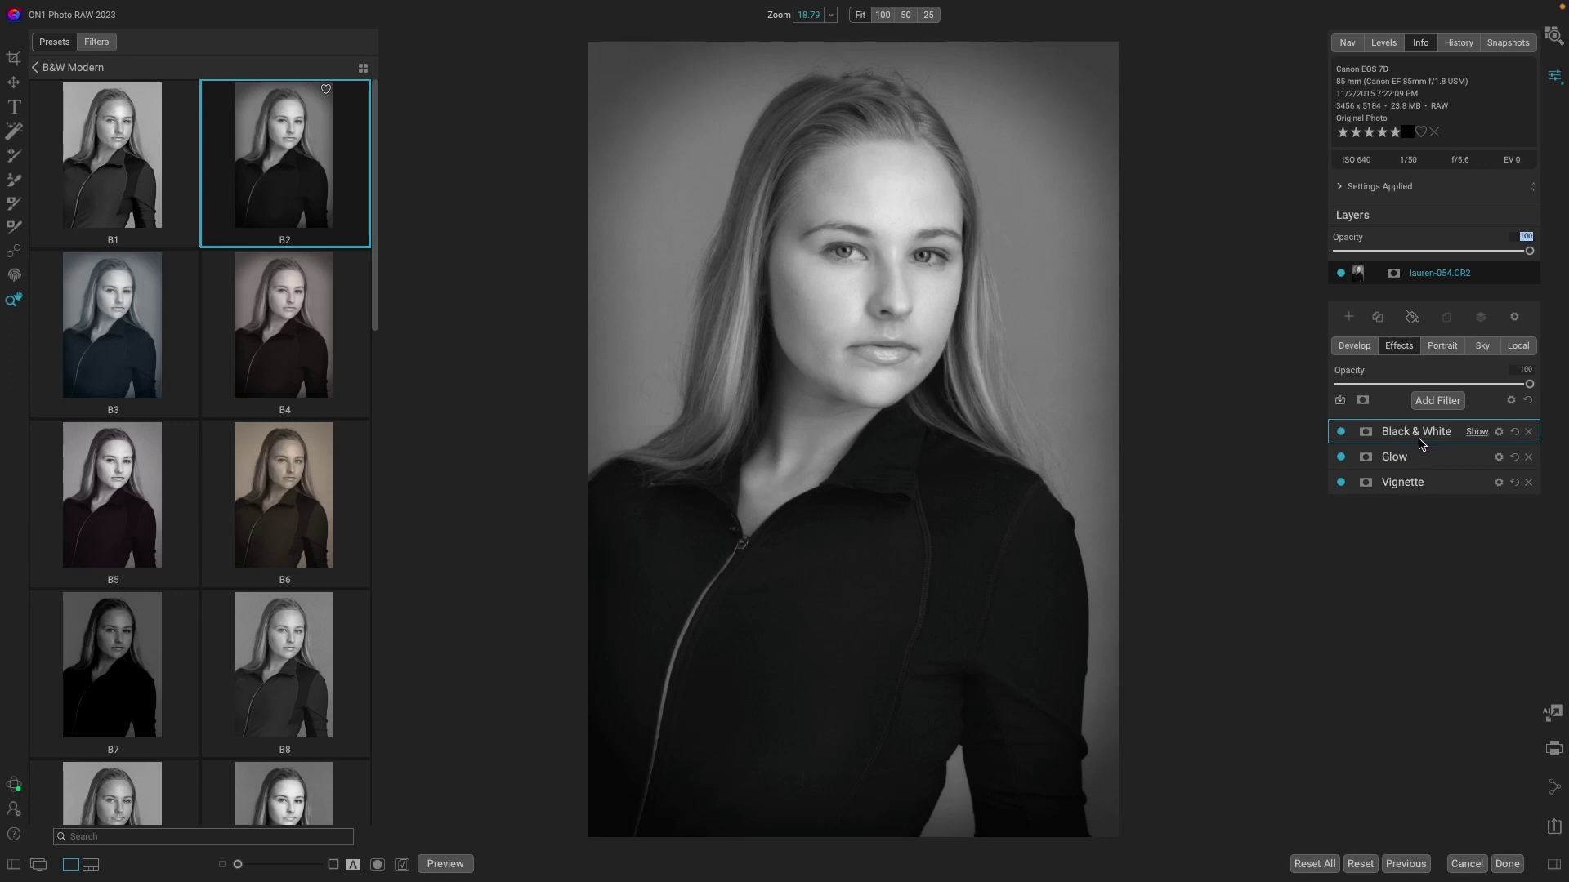
{"action": "left_click", "coordinate": [1342, 483]}
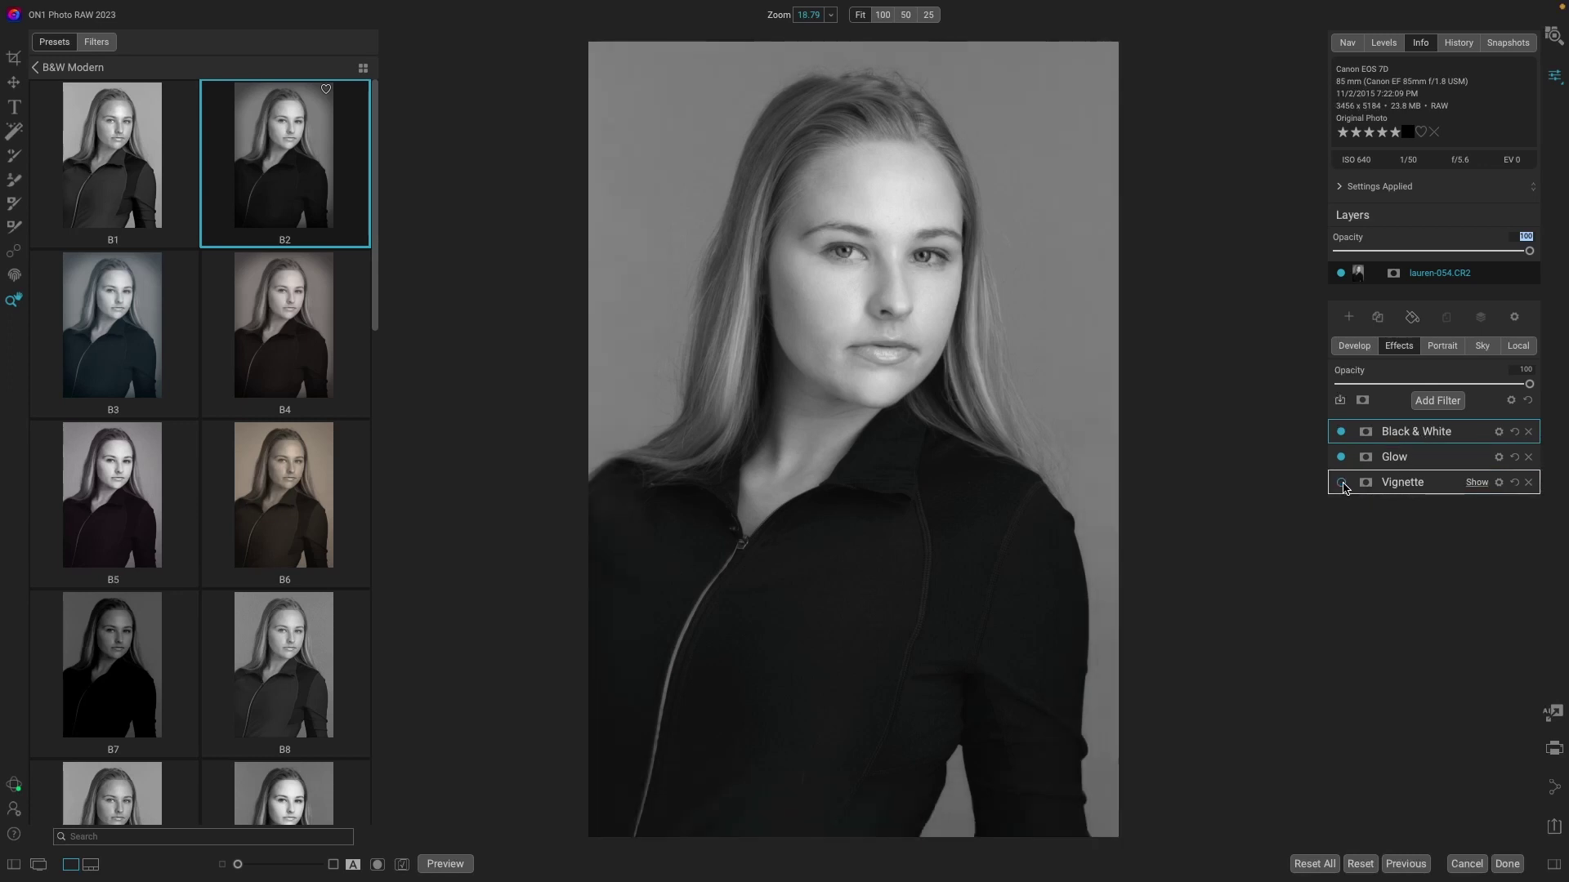
{"action": "left_click", "coordinate": [1342, 483]}
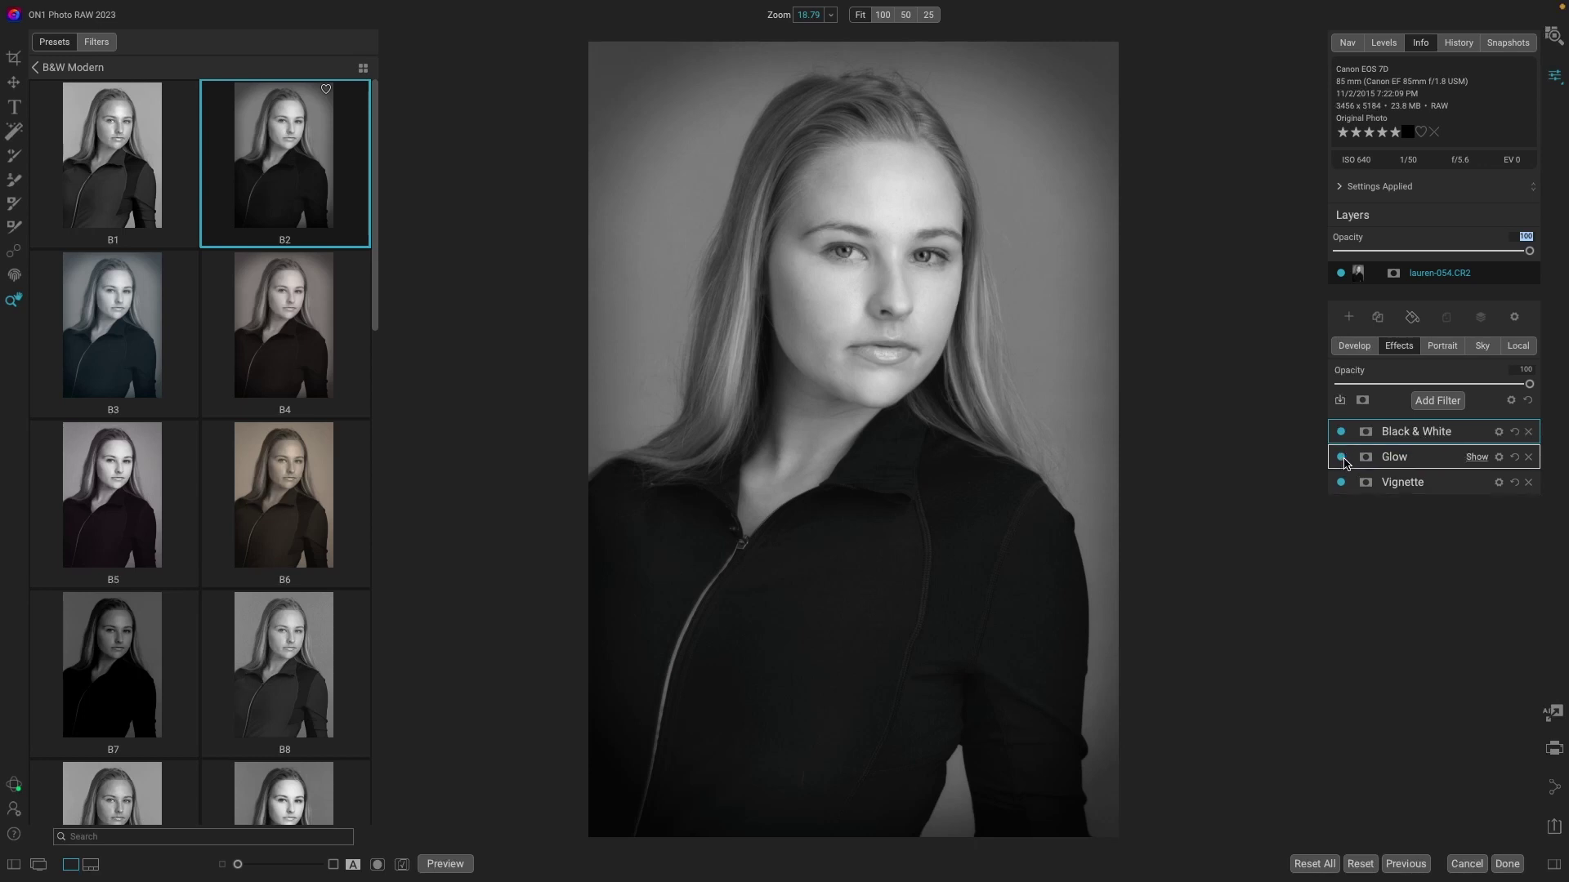
{"action": "left_click", "coordinate": [1342, 458]}
{"action": "left_click", "coordinate": [1342, 458]}
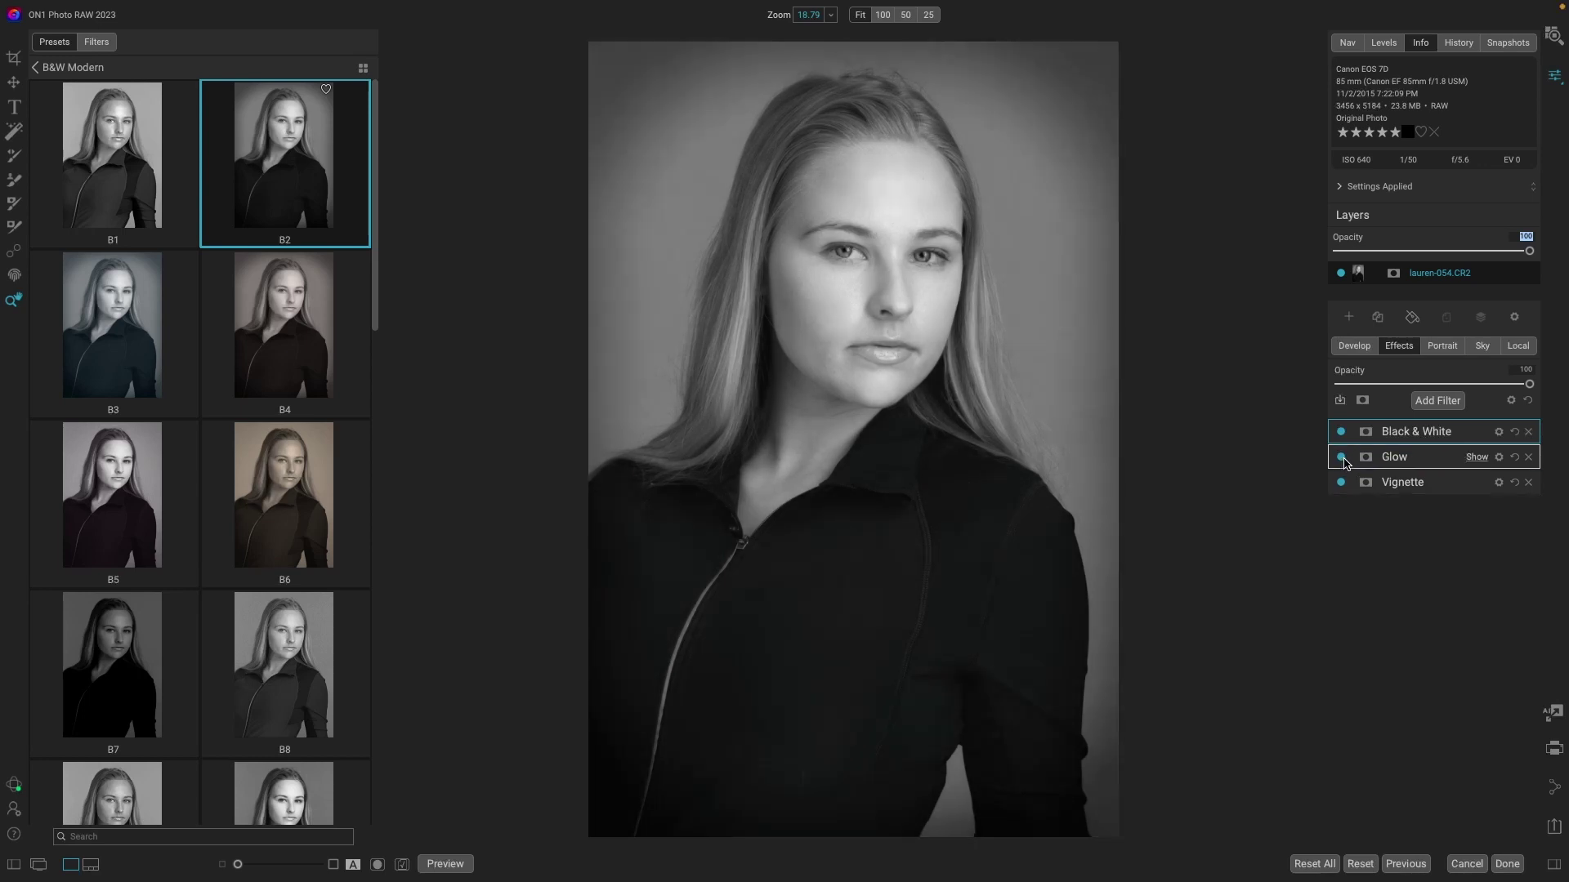
Step: Expand the Black & White filter to review its settings (Red 45, Blue -40)
{"action": "left_click", "coordinate": [1406, 440]}
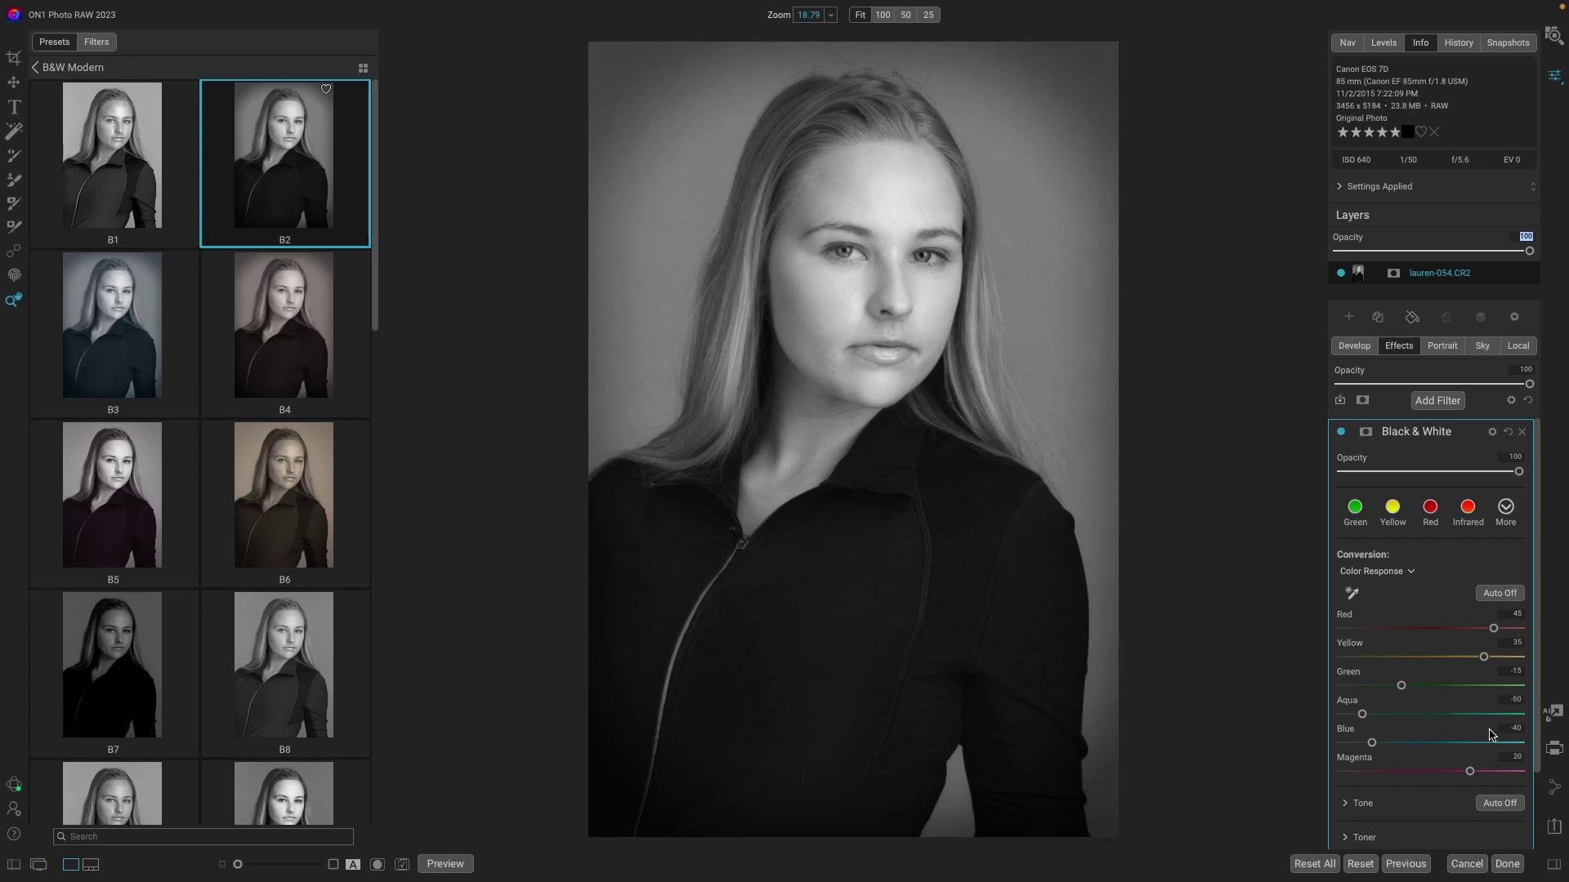
{"action": "left_click_drag", "start_coordinate": [1536, 664], "coordinate": [1538, 738]}
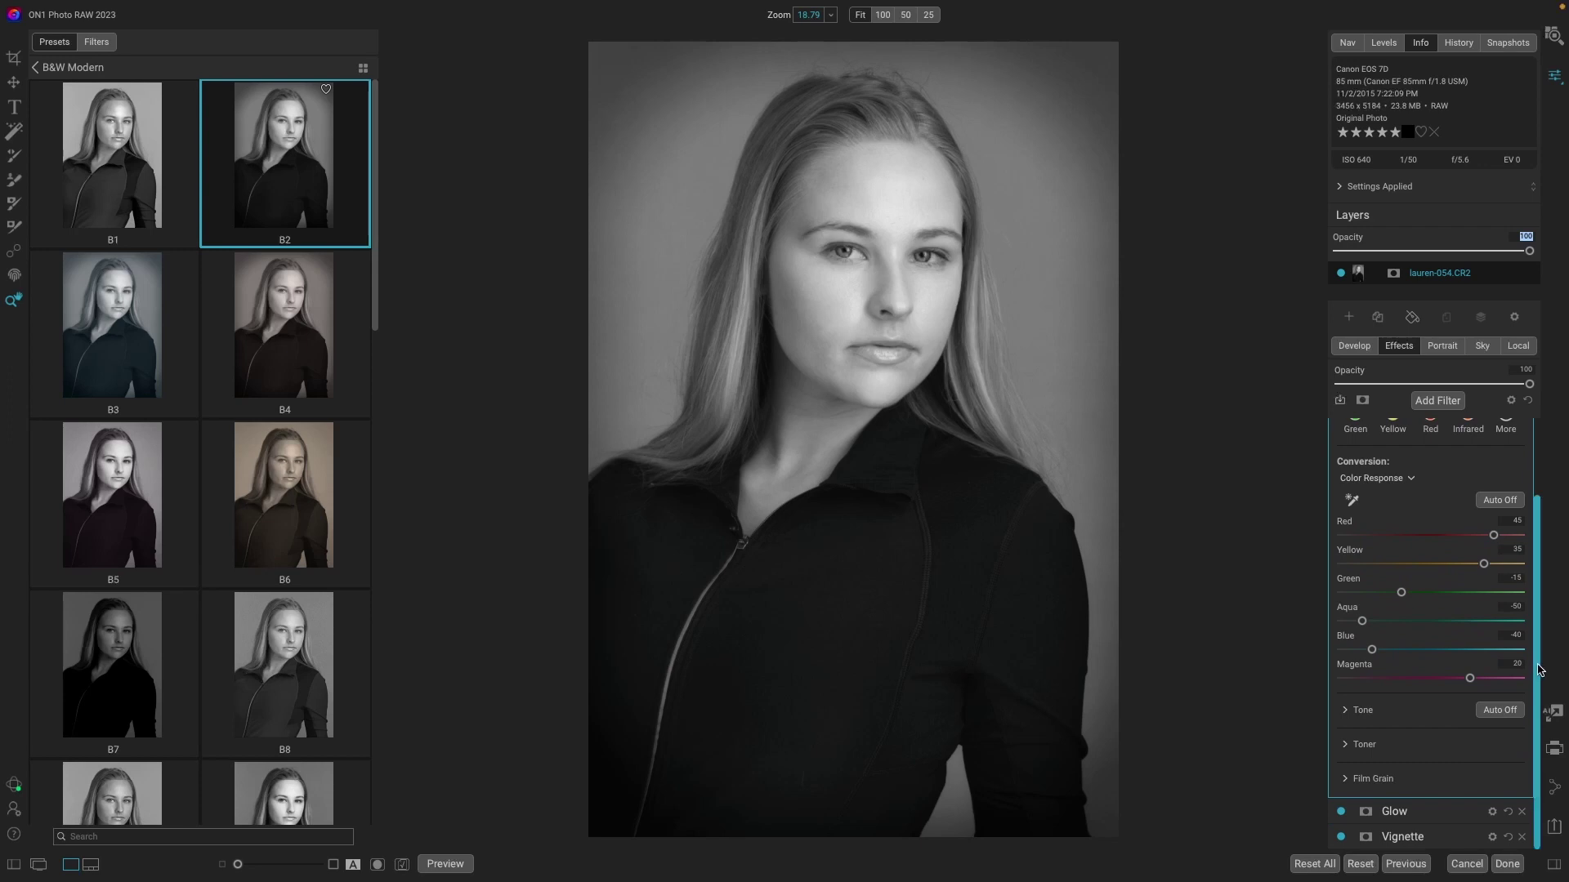
{"action": "scroll", "coordinate": [1539, 670], "scroll_direction": "up", "scroll_amount": 3}
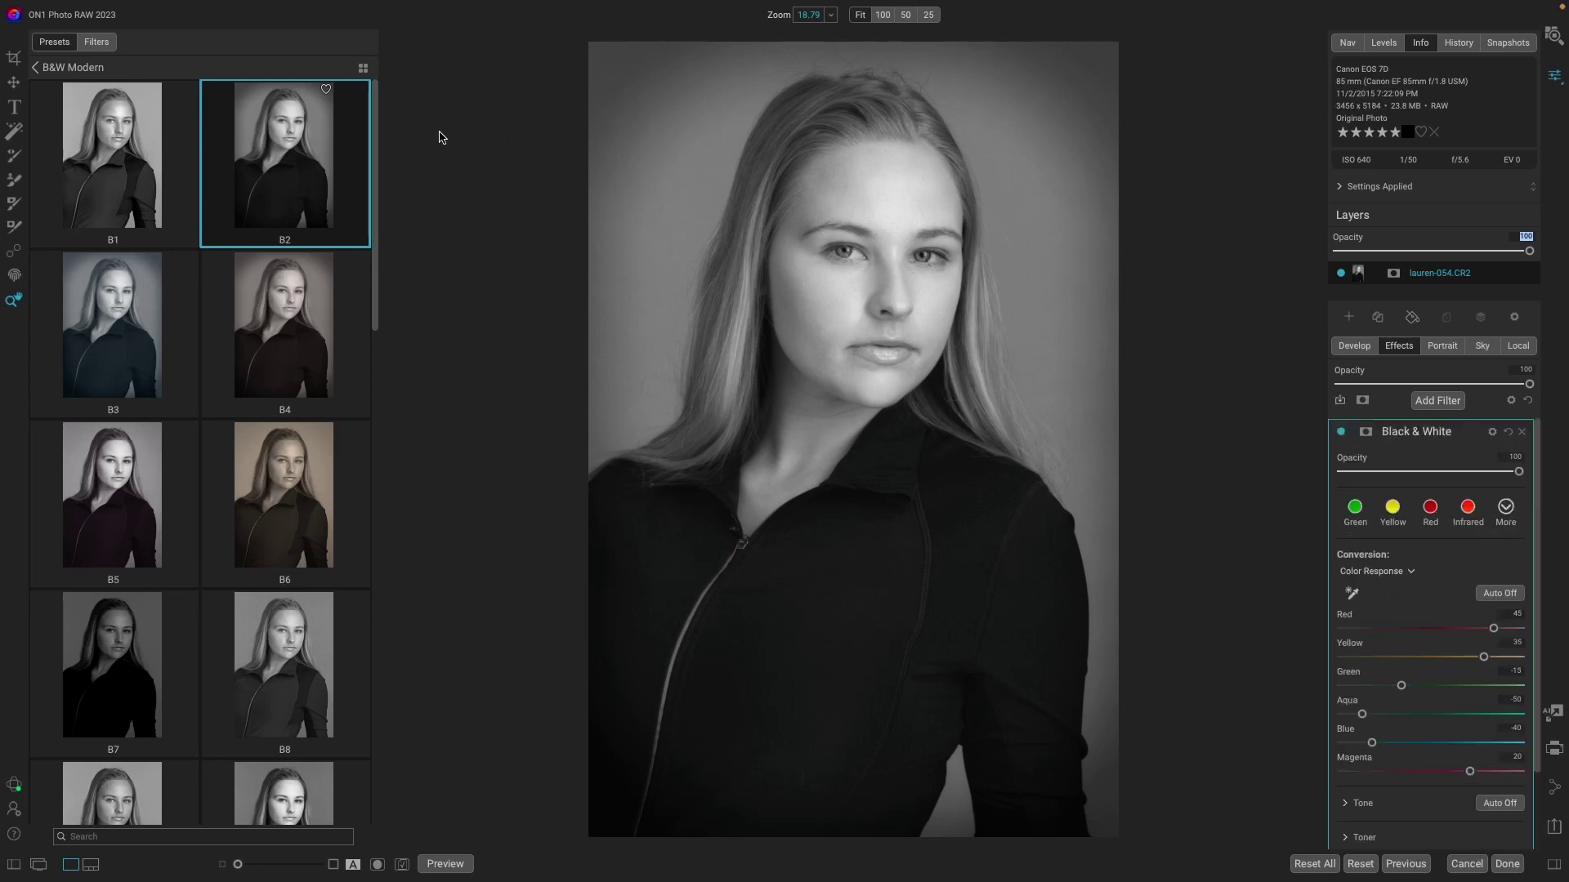
Step: In B&W Films, try the BF4 - Ilford Delta 400 and BF6 - Ilford FP4 125 looks
{"action": "left_click", "coordinate": [36, 69]}
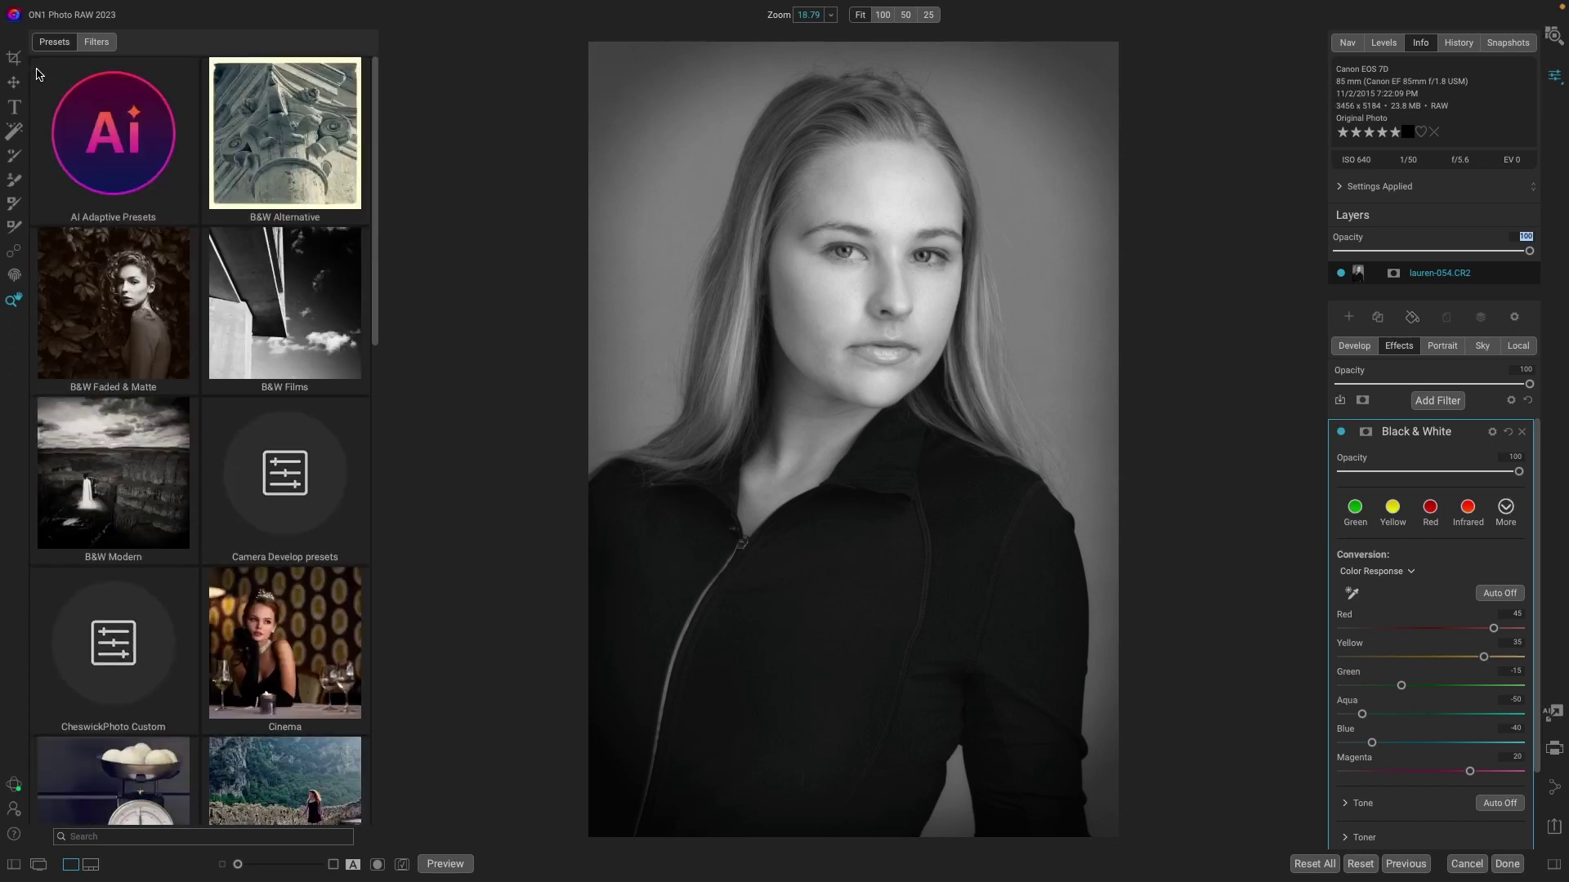
{"action": "left_click", "coordinate": [266, 323]}
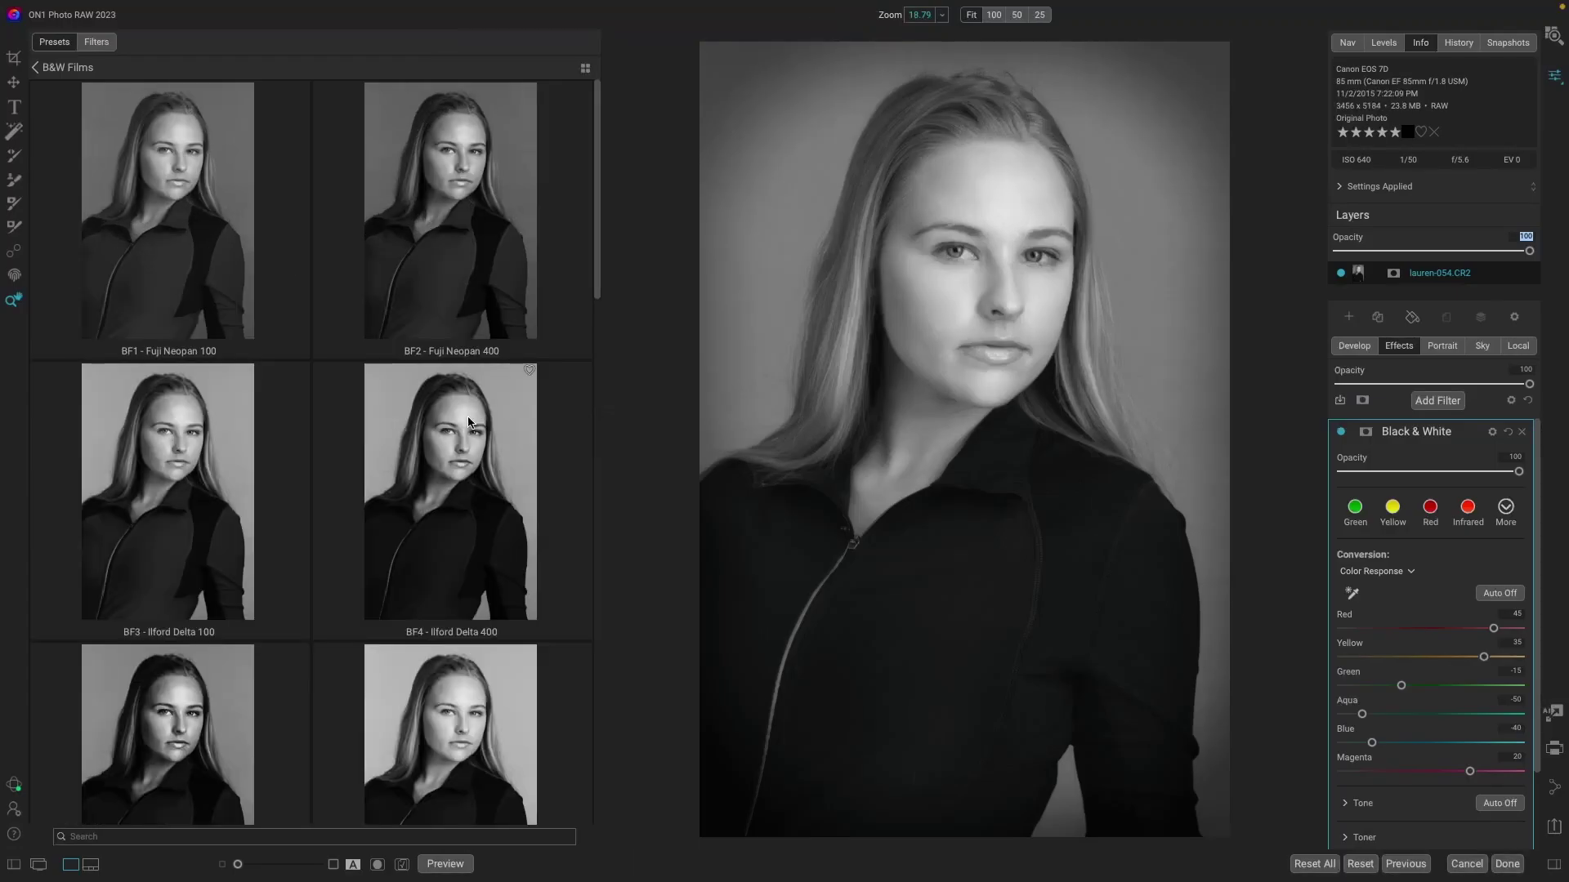
{"action": "scroll", "coordinate": [439, 420], "scroll_direction": "down", "scroll_amount": 2}
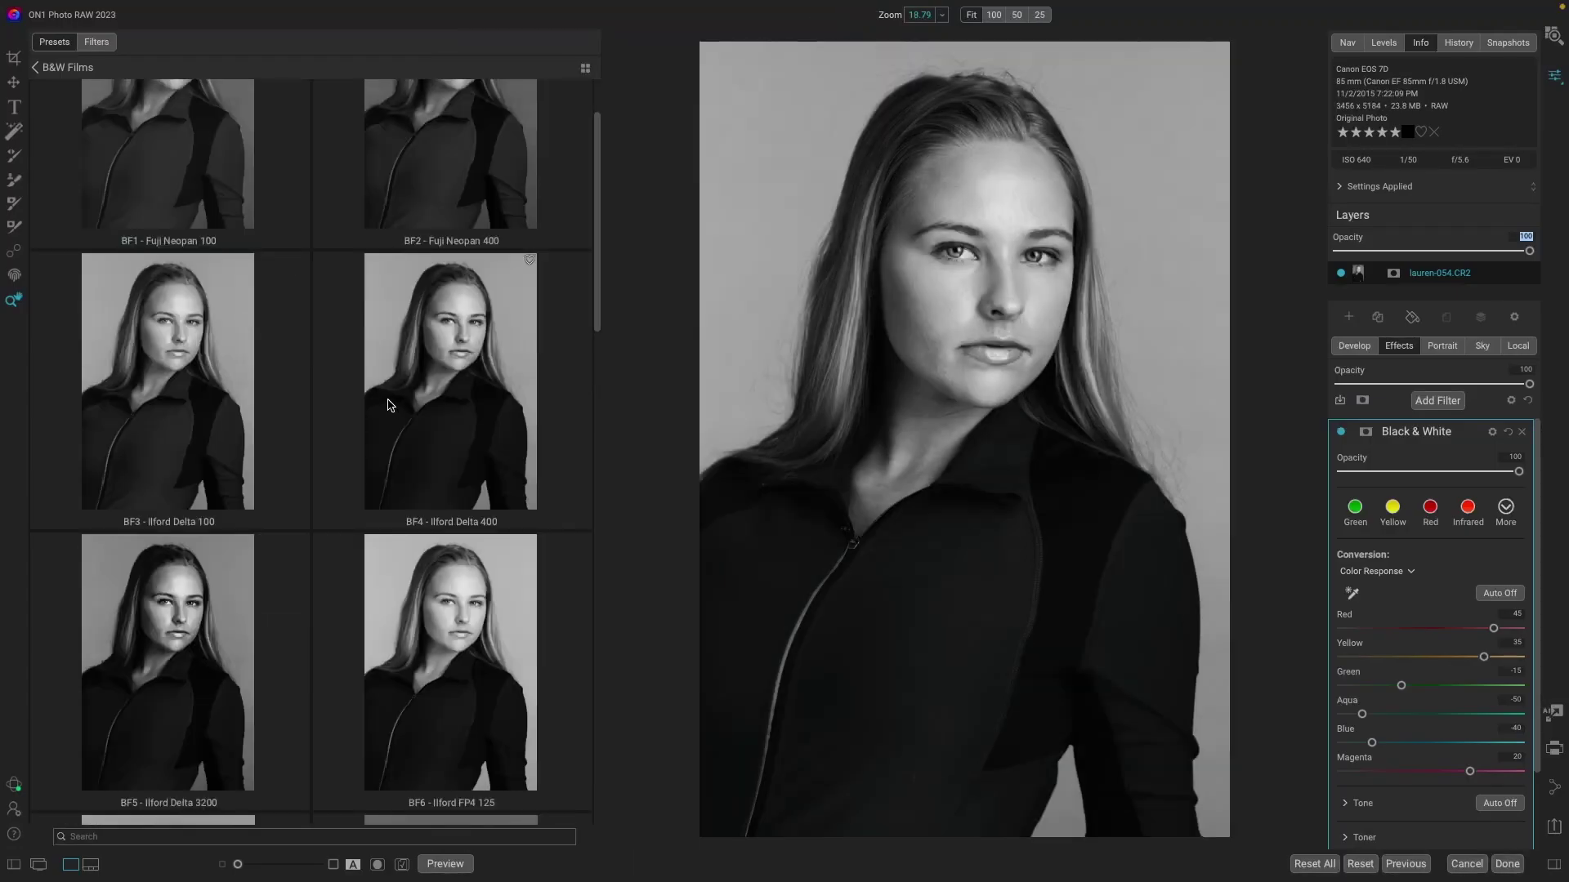
{"action": "left_click", "coordinate": [449, 415]}
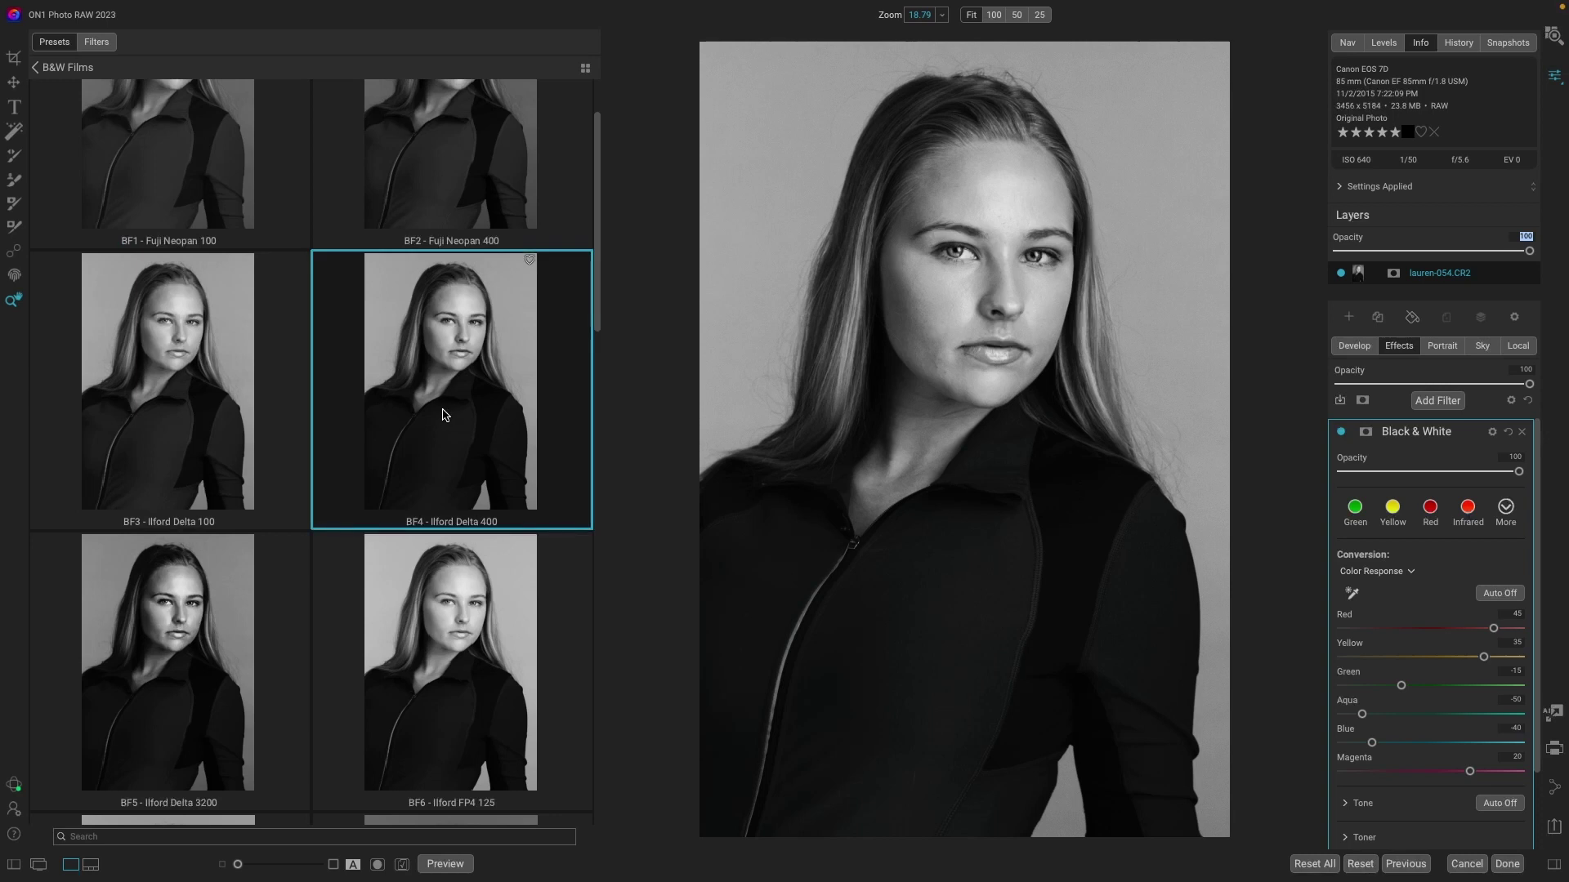
{"action": "scroll", "coordinate": [443, 411], "scroll_direction": "down", "scroll_amount": 2}
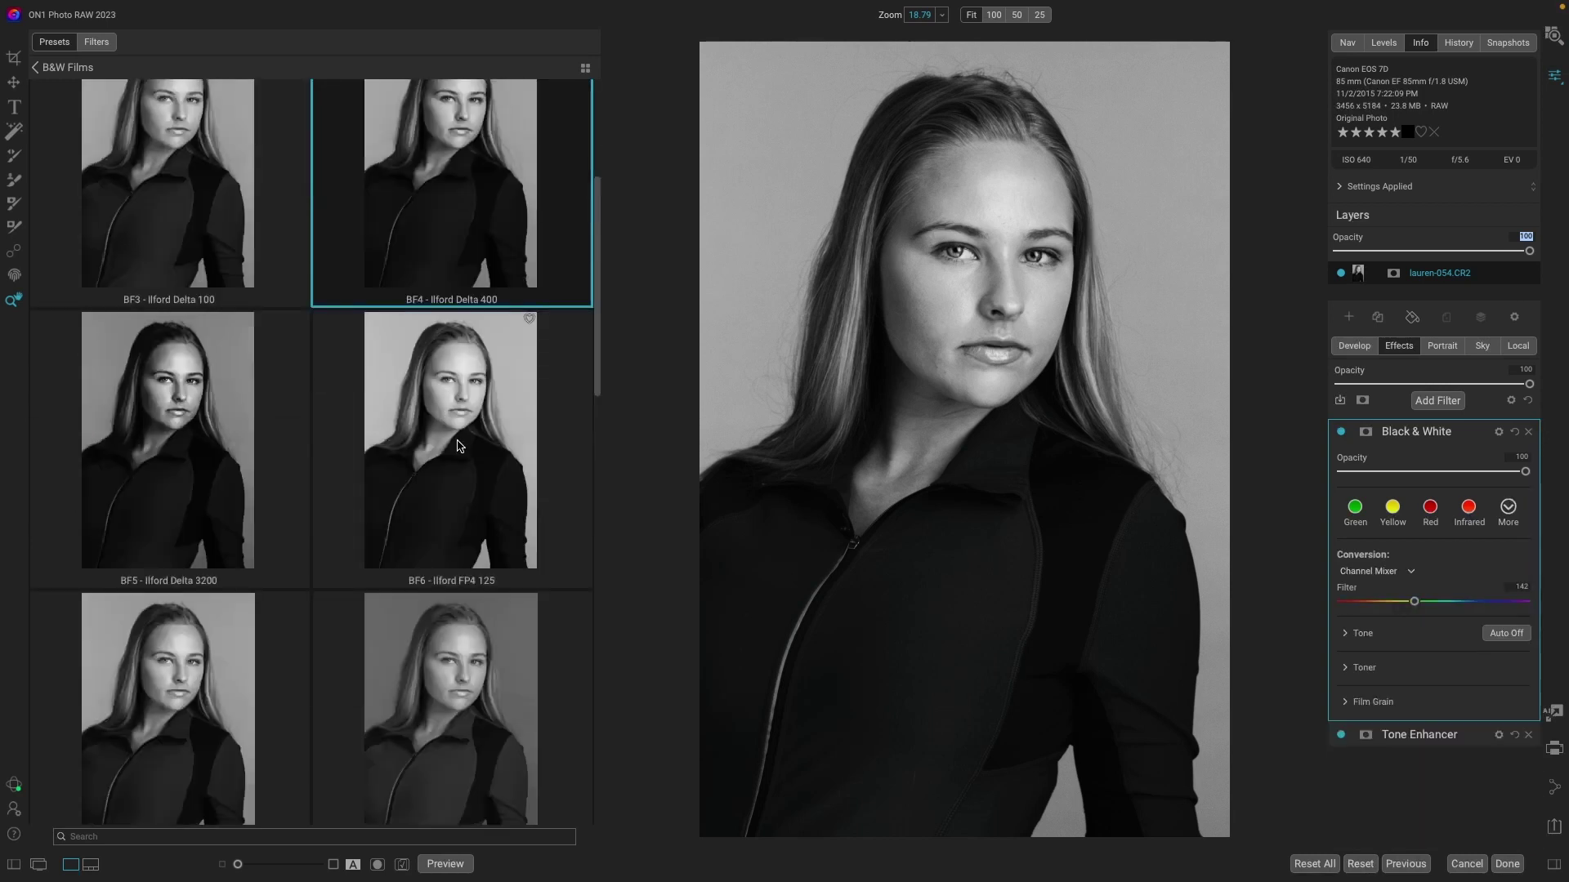
{"action": "left_click", "coordinate": [457, 446]}
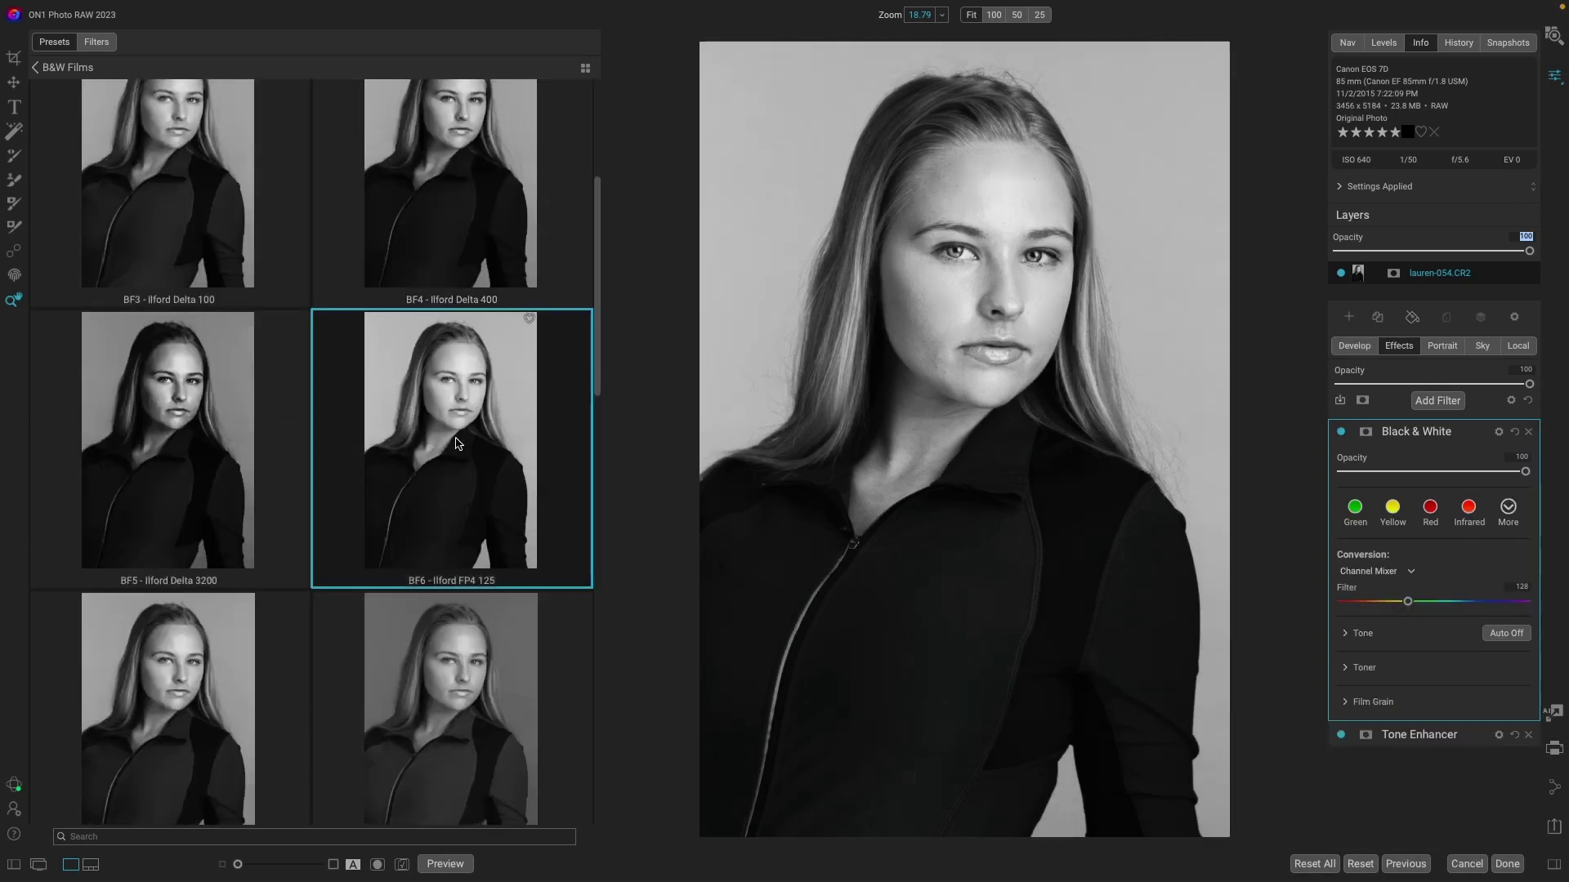
Step: Apply the BF18 - Kodak Tri-X 400 film look from the bottom of the grid
{"action": "scroll", "coordinate": [458, 445], "scroll_direction": "down", "scroll_amount": 2}
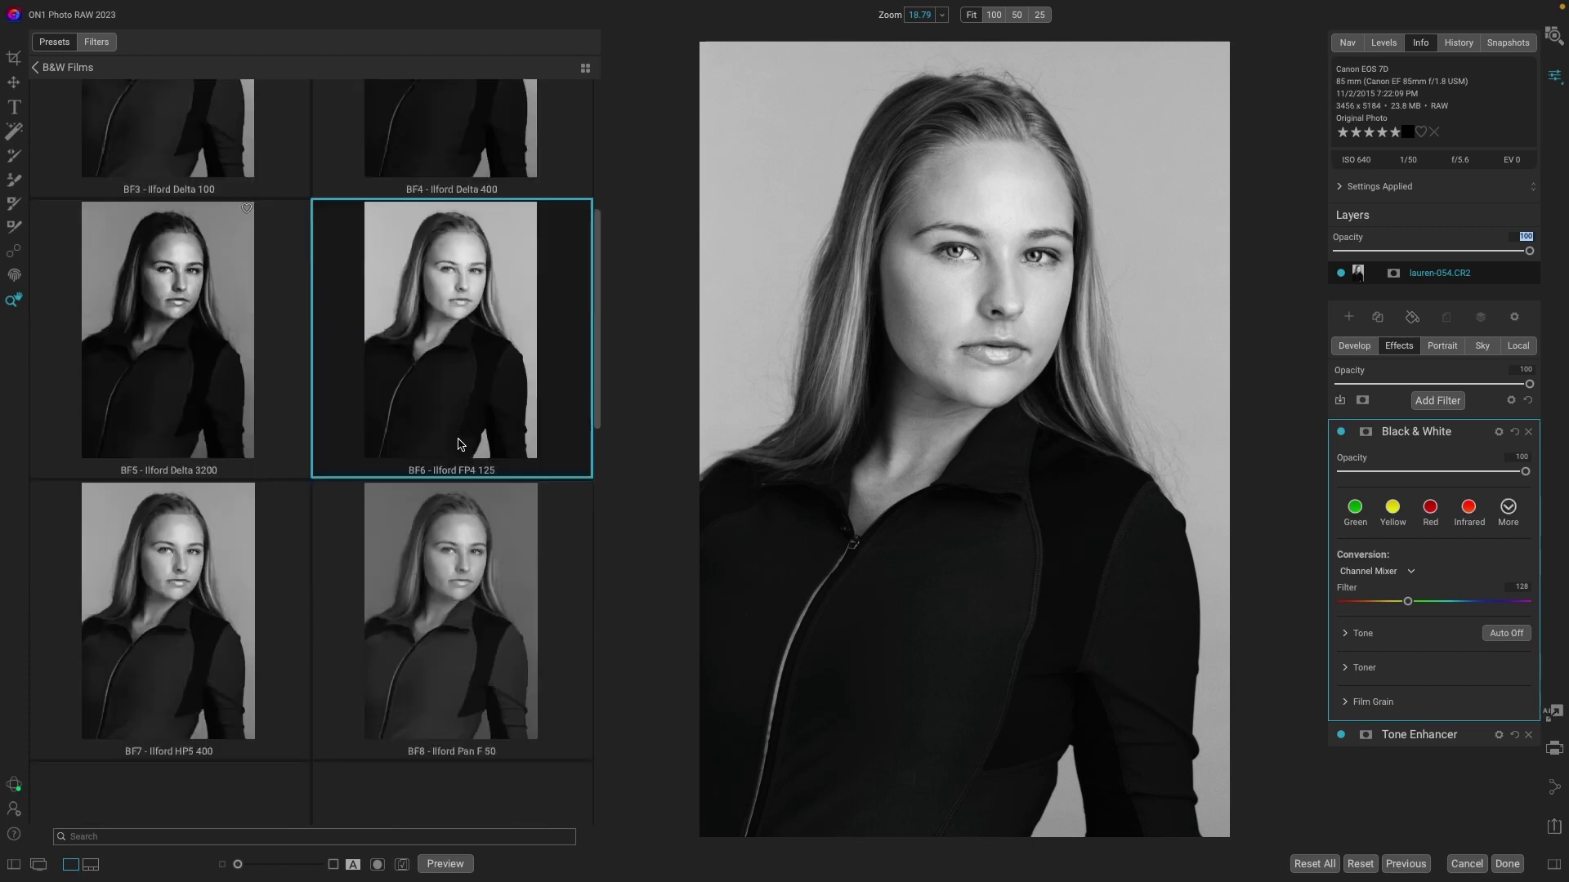
{"action": "scroll", "coordinate": [454, 505], "scroll_direction": "down", "scroll_amount": 4}
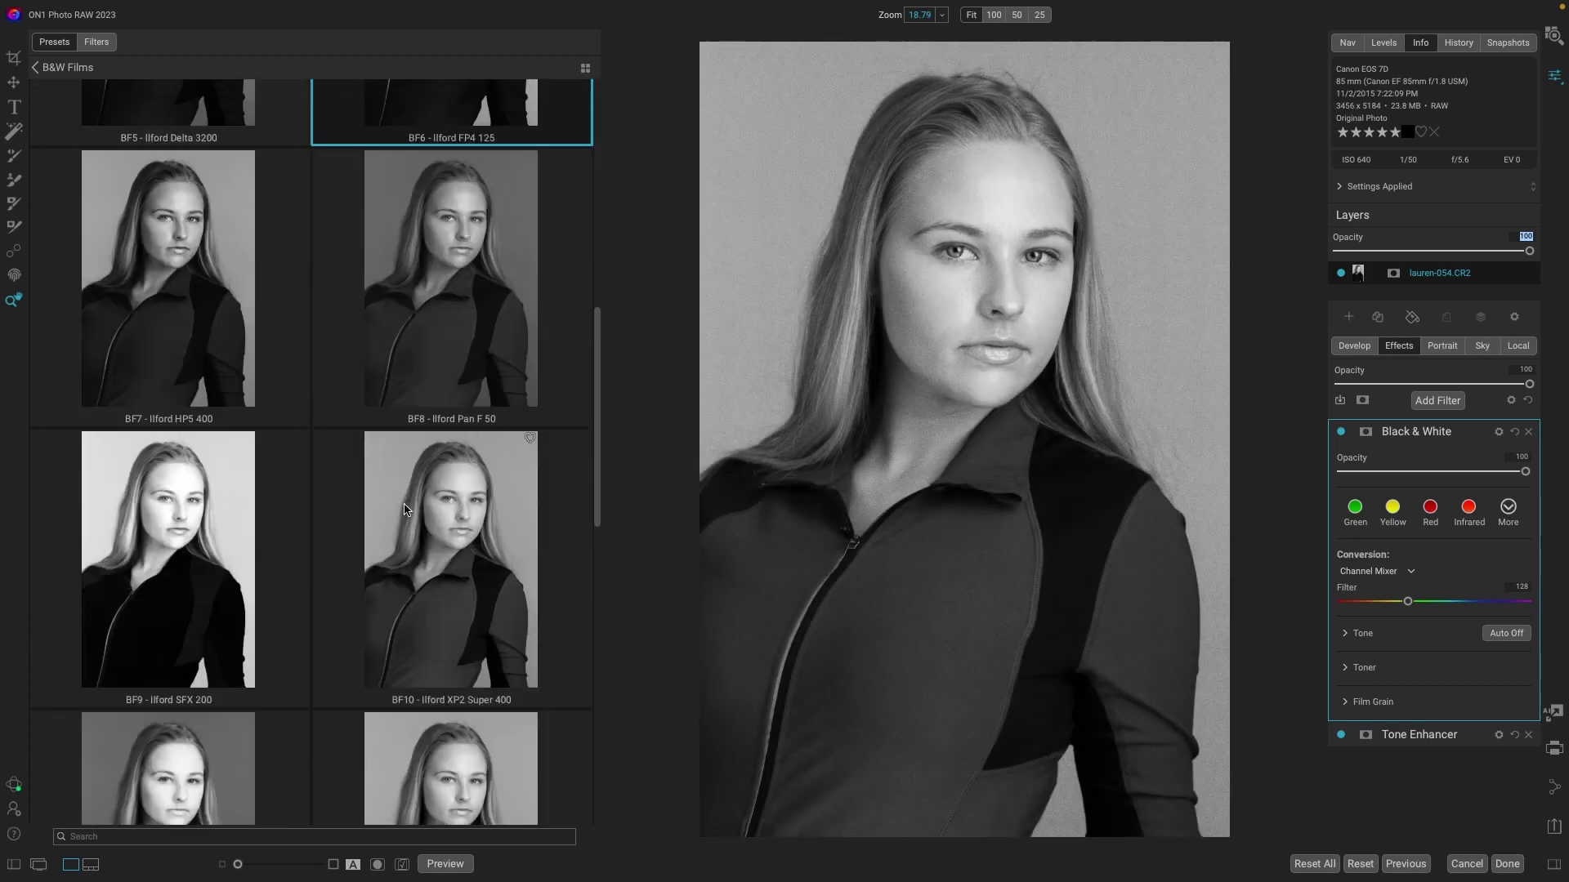
{"action": "scroll", "coordinate": [404, 504], "scroll_direction": "down", "scroll_amount": 2}
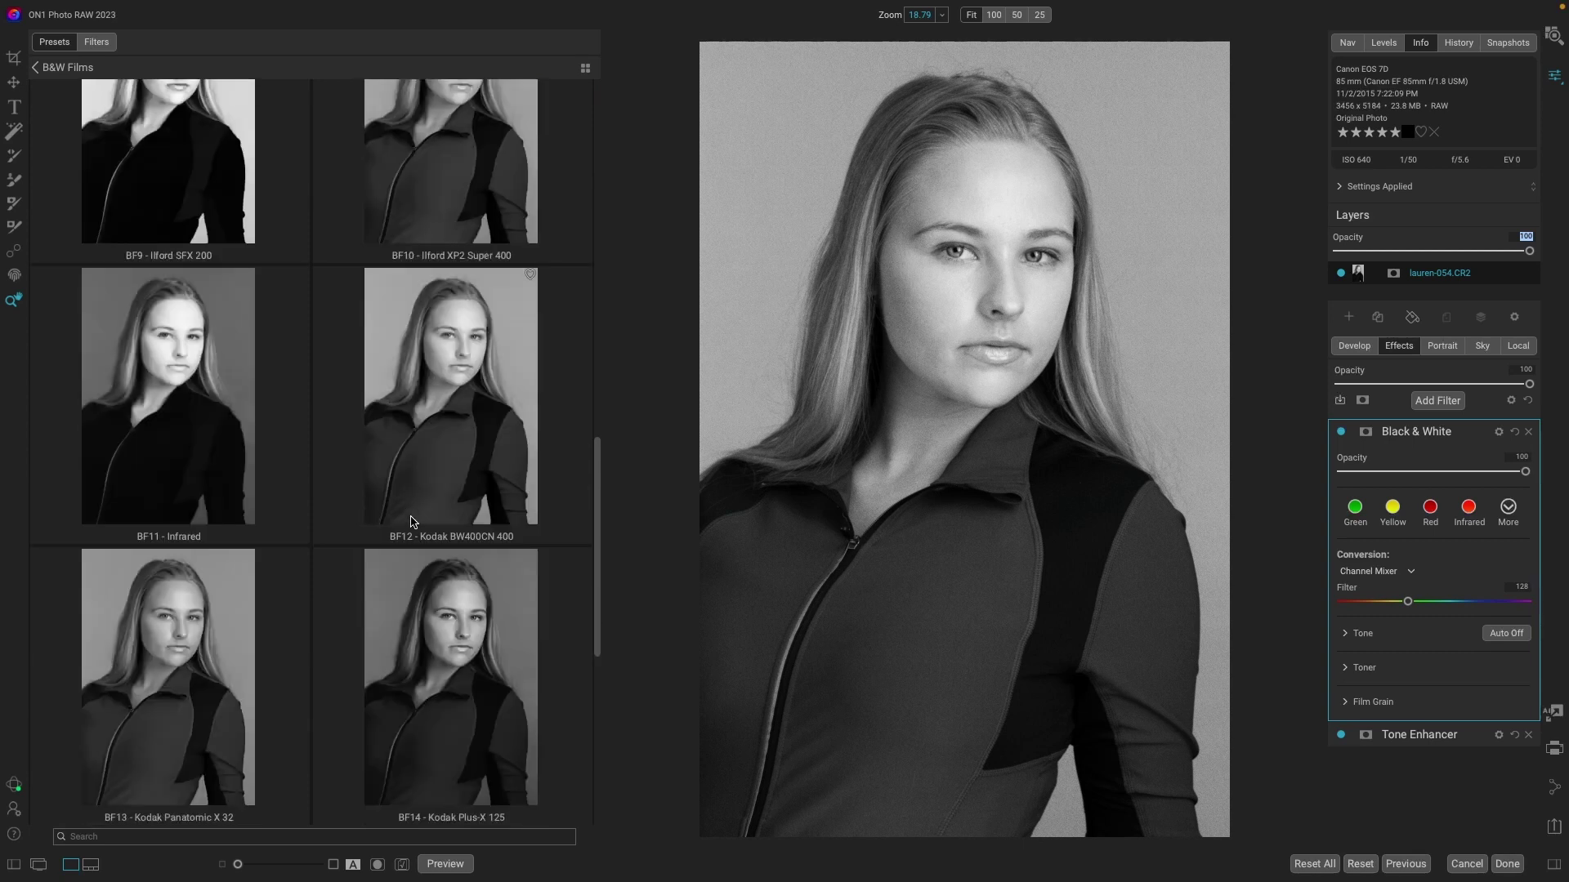
{"action": "scroll", "coordinate": [412, 523], "scroll_direction": "down", "scroll_amount": 2}
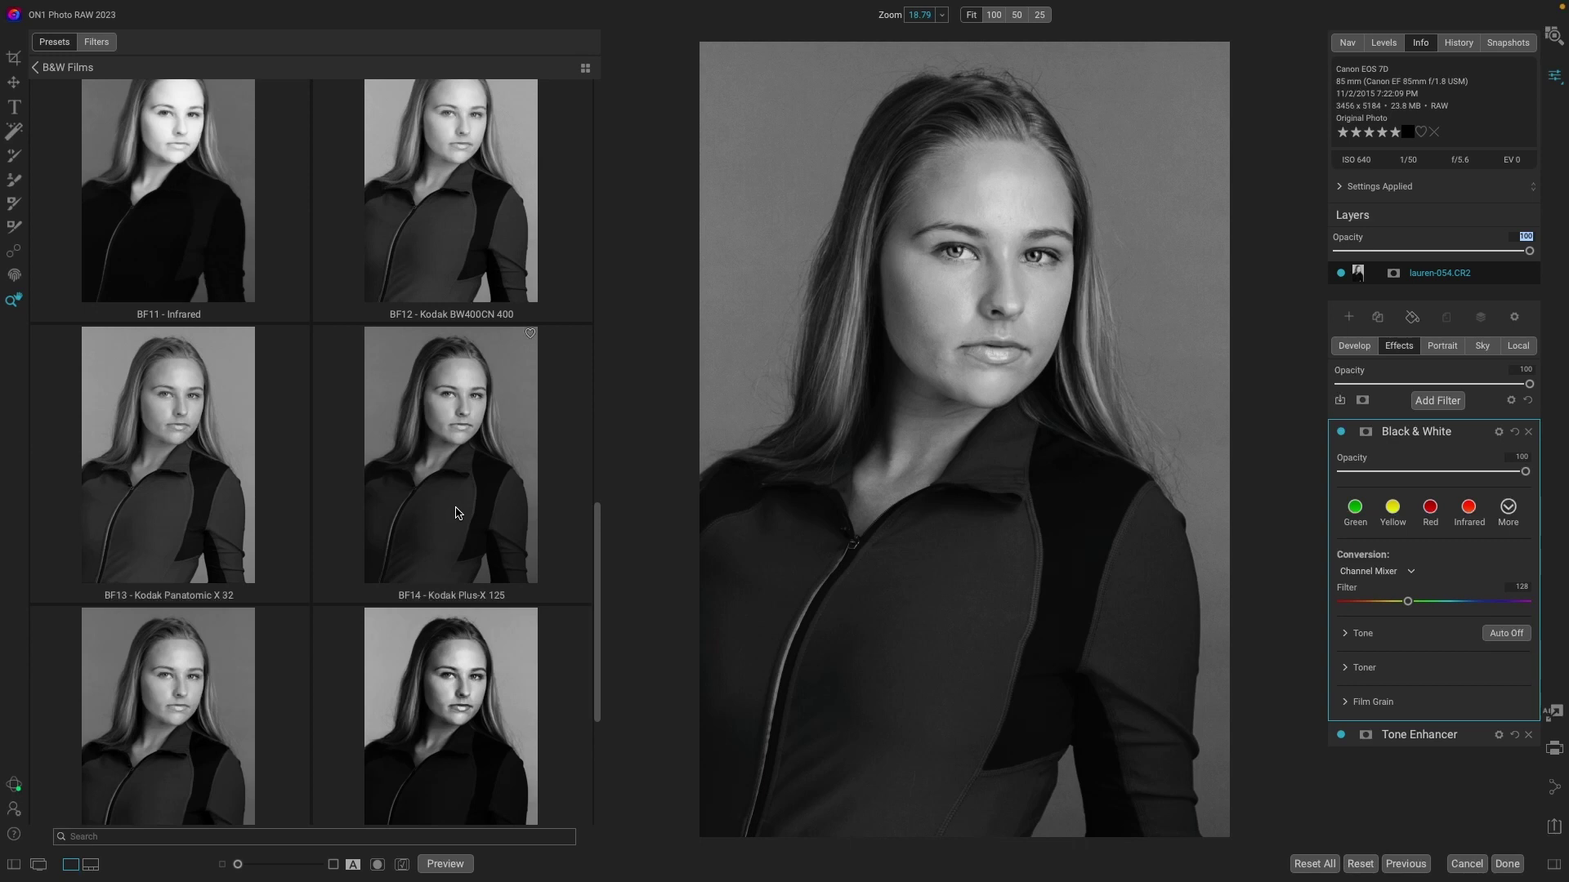
{"action": "scroll", "coordinate": [456, 513], "scroll_direction": "down", "scroll_amount": 3}
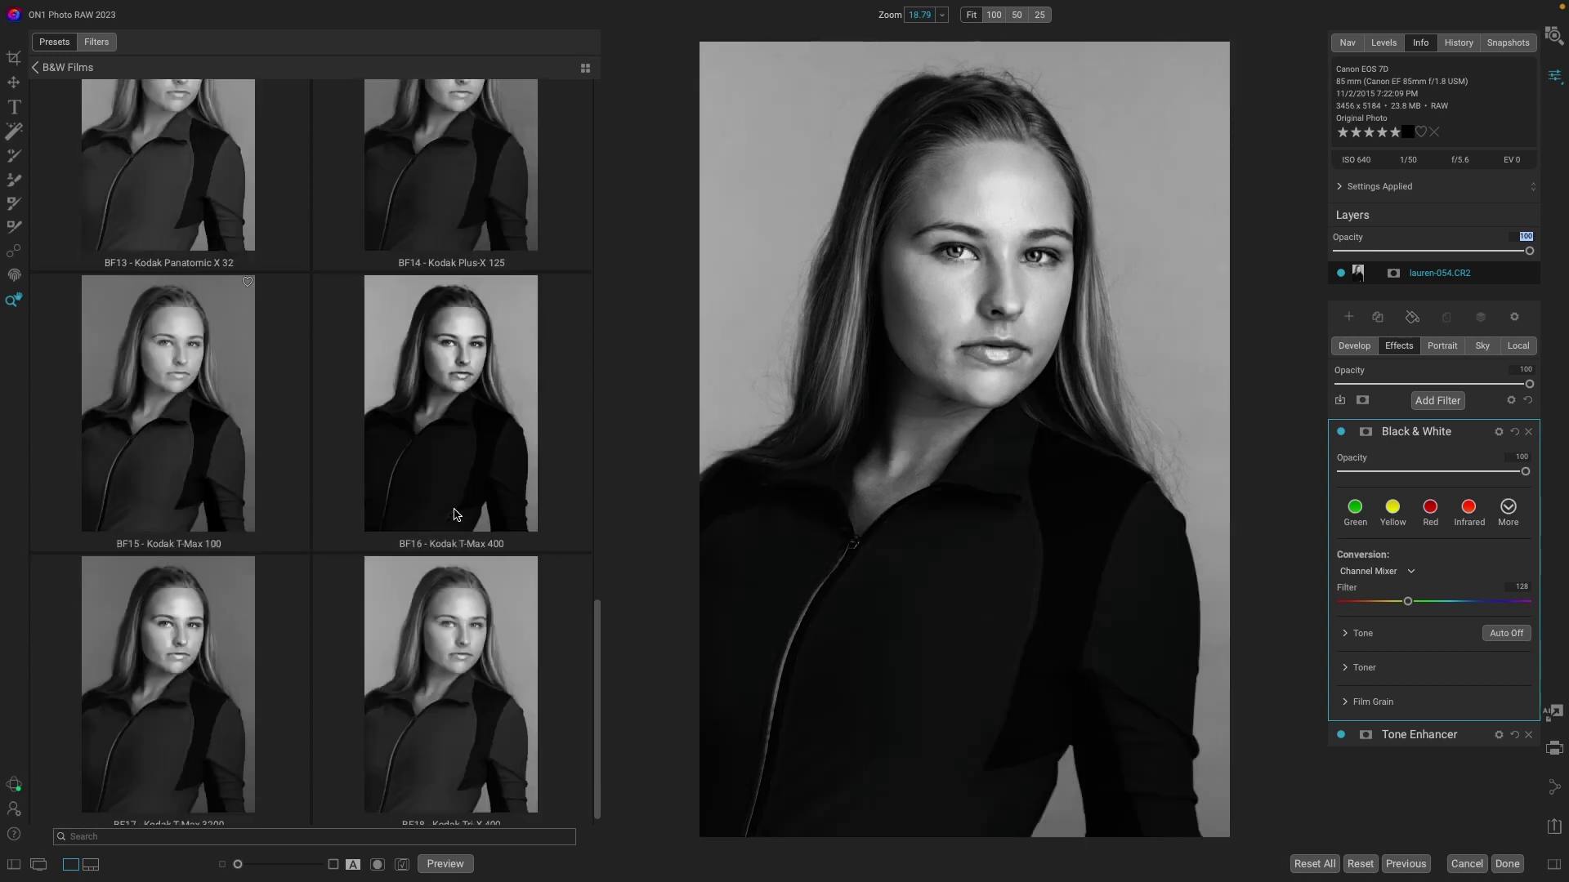
{"action": "scroll", "coordinate": [456, 514], "scroll_direction": "down", "scroll_amount": 1}
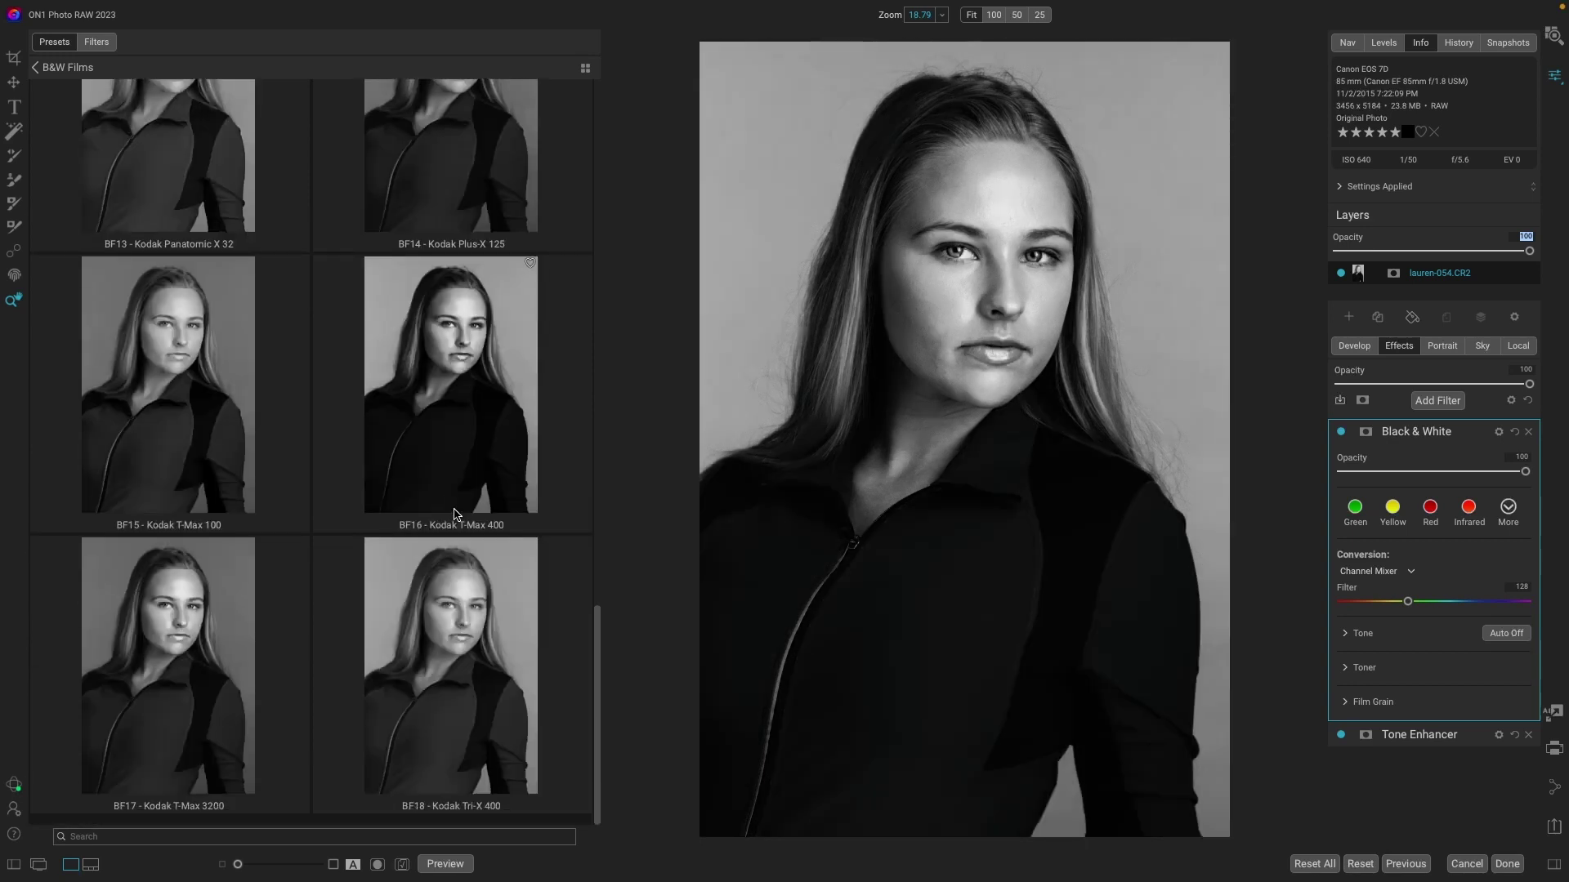
{"action": "left_click", "coordinate": [458, 648]}
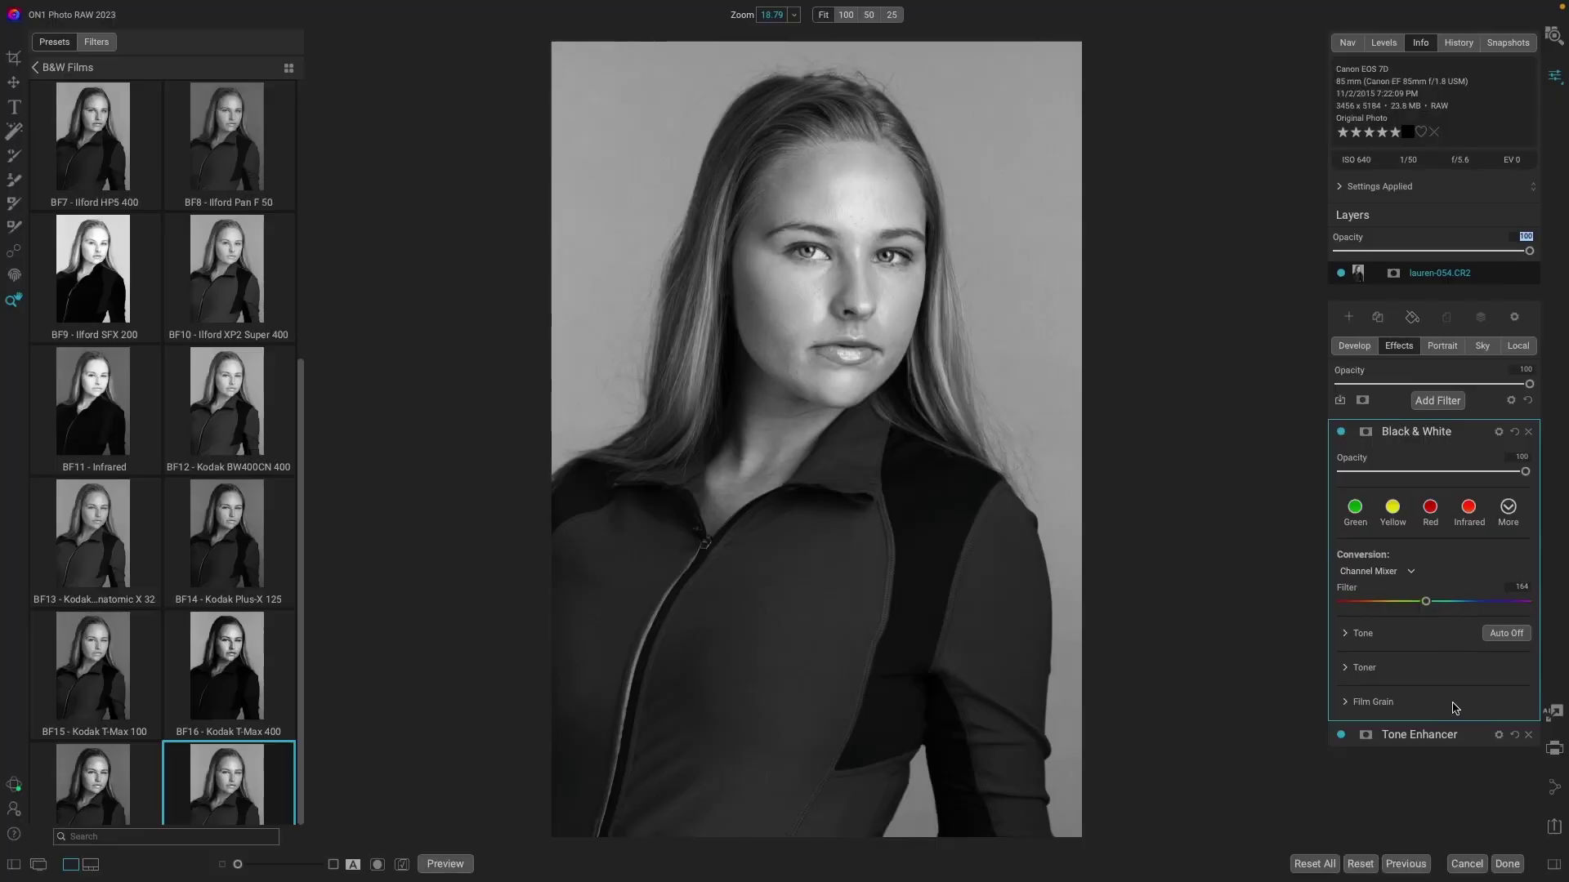
Step: Compare the Tone Enhancer off and on, then expand the Black & White Tone and Film Grain sections
{"action": "left_click", "coordinate": [1342, 736]}
{"action": "left_click", "coordinate": [1341, 737]}
{"action": "left_click", "coordinate": [1363, 633]}
{"action": "scroll", "coordinate": [1433, 756], "scroll_direction": "down", "scroll_amount": 3}
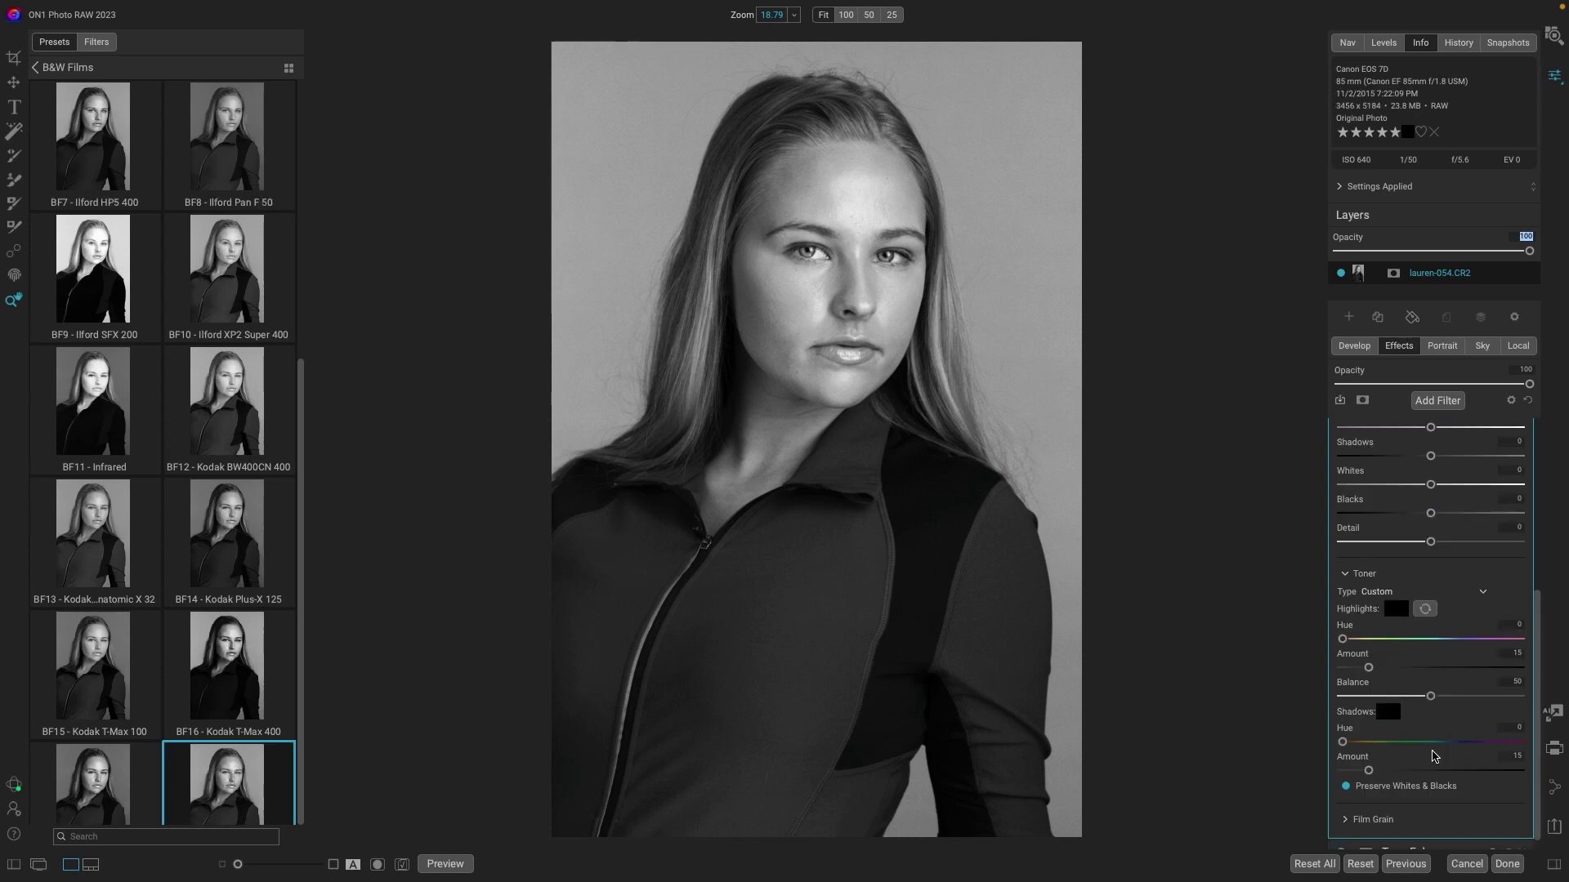
{"action": "scroll", "coordinate": [1432, 756], "scroll_direction": "down", "scroll_amount": 1}
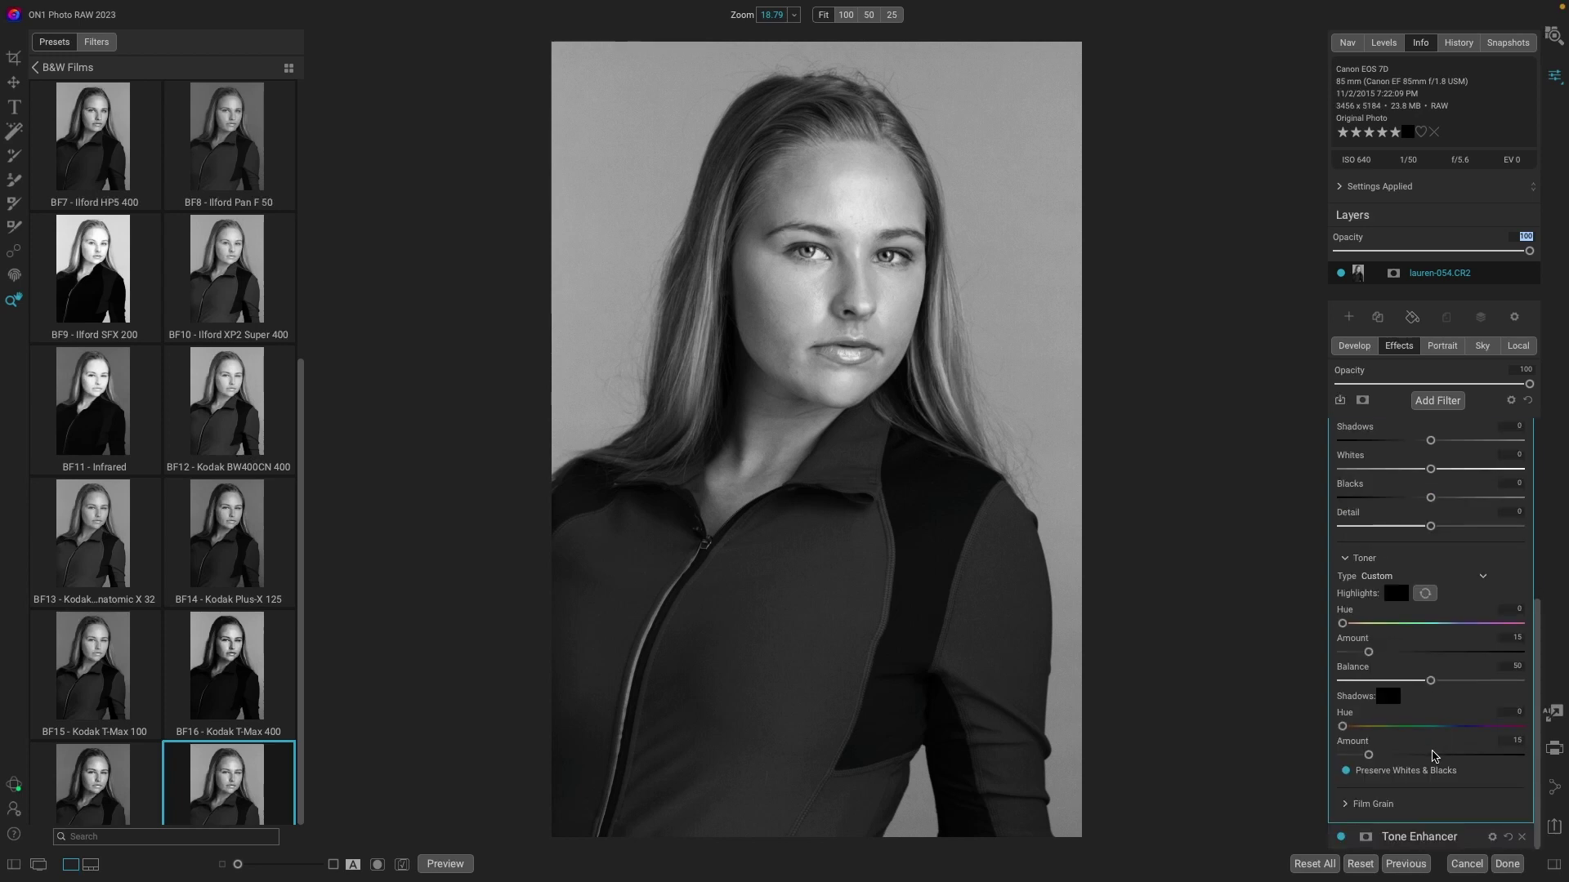
{"action": "left_click", "coordinate": [1347, 808]}
{"action": "scroll", "coordinate": [1426, 774], "scroll_direction": "down", "scroll_amount": 3}
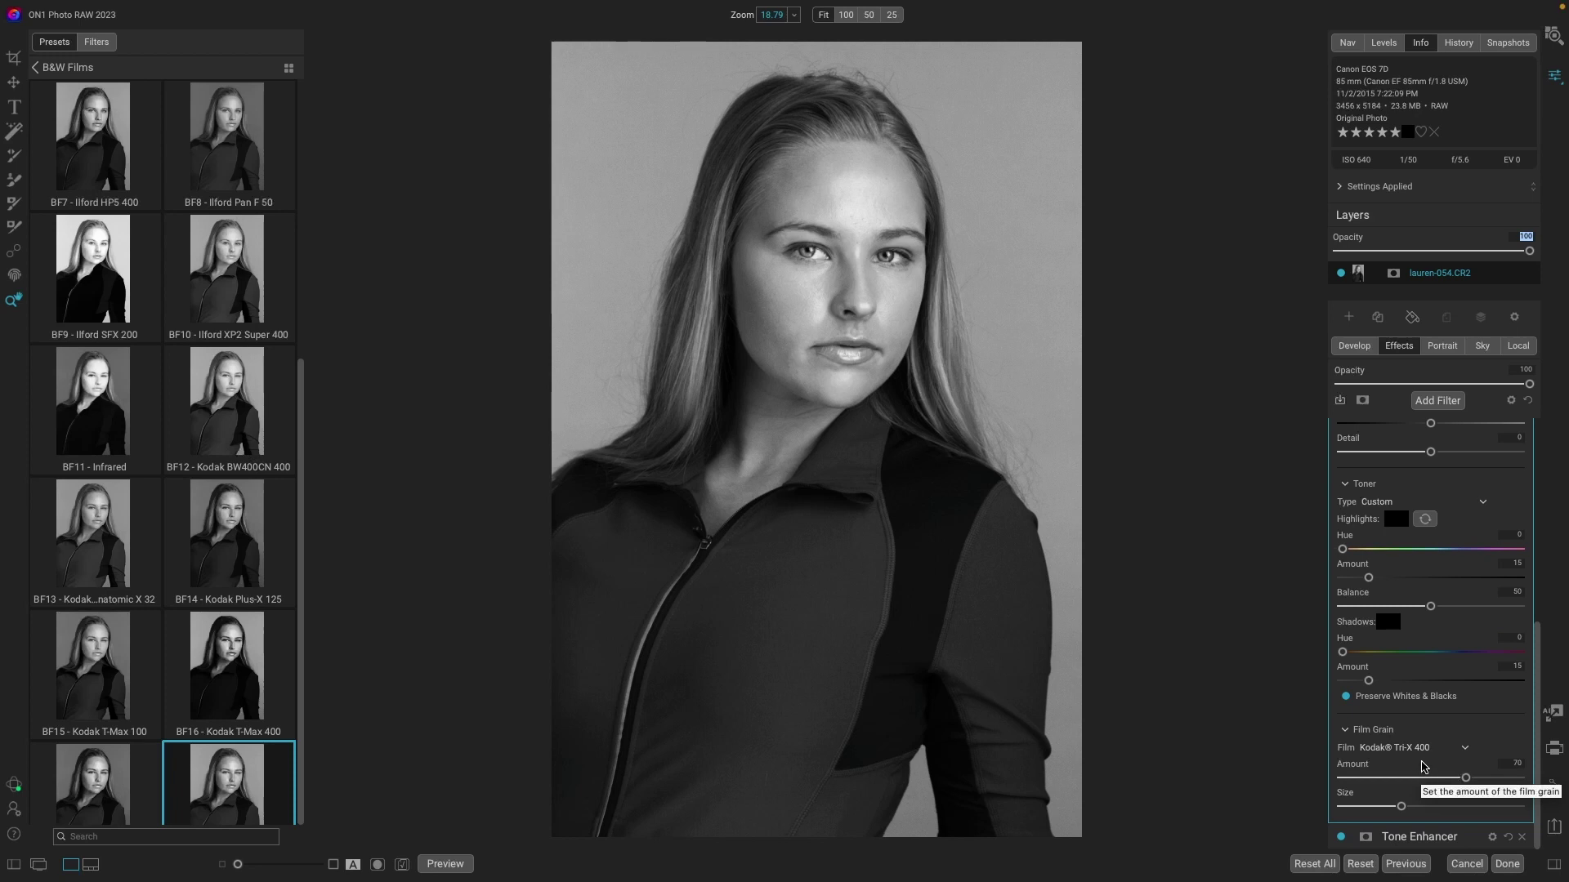
Step: Switch the film grain to Kodak T-Max 3200 at Amount 60 and hide the presets browser
{"action": "left_click", "coordinate": [1466, 750]}
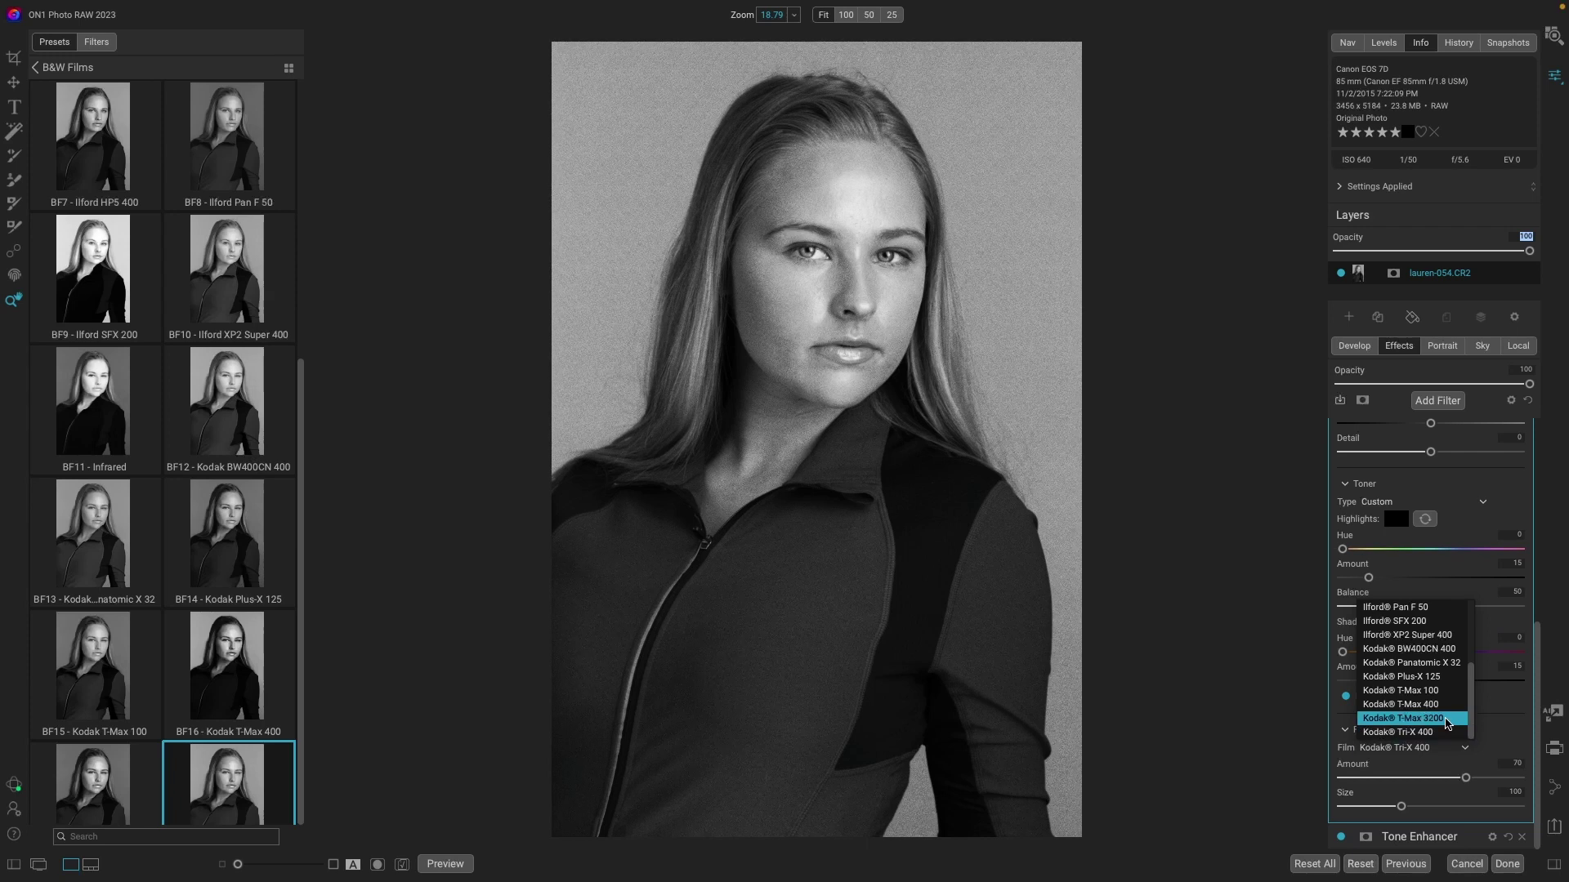
{"action": "left_click", "coordinate": [1446, 719]}
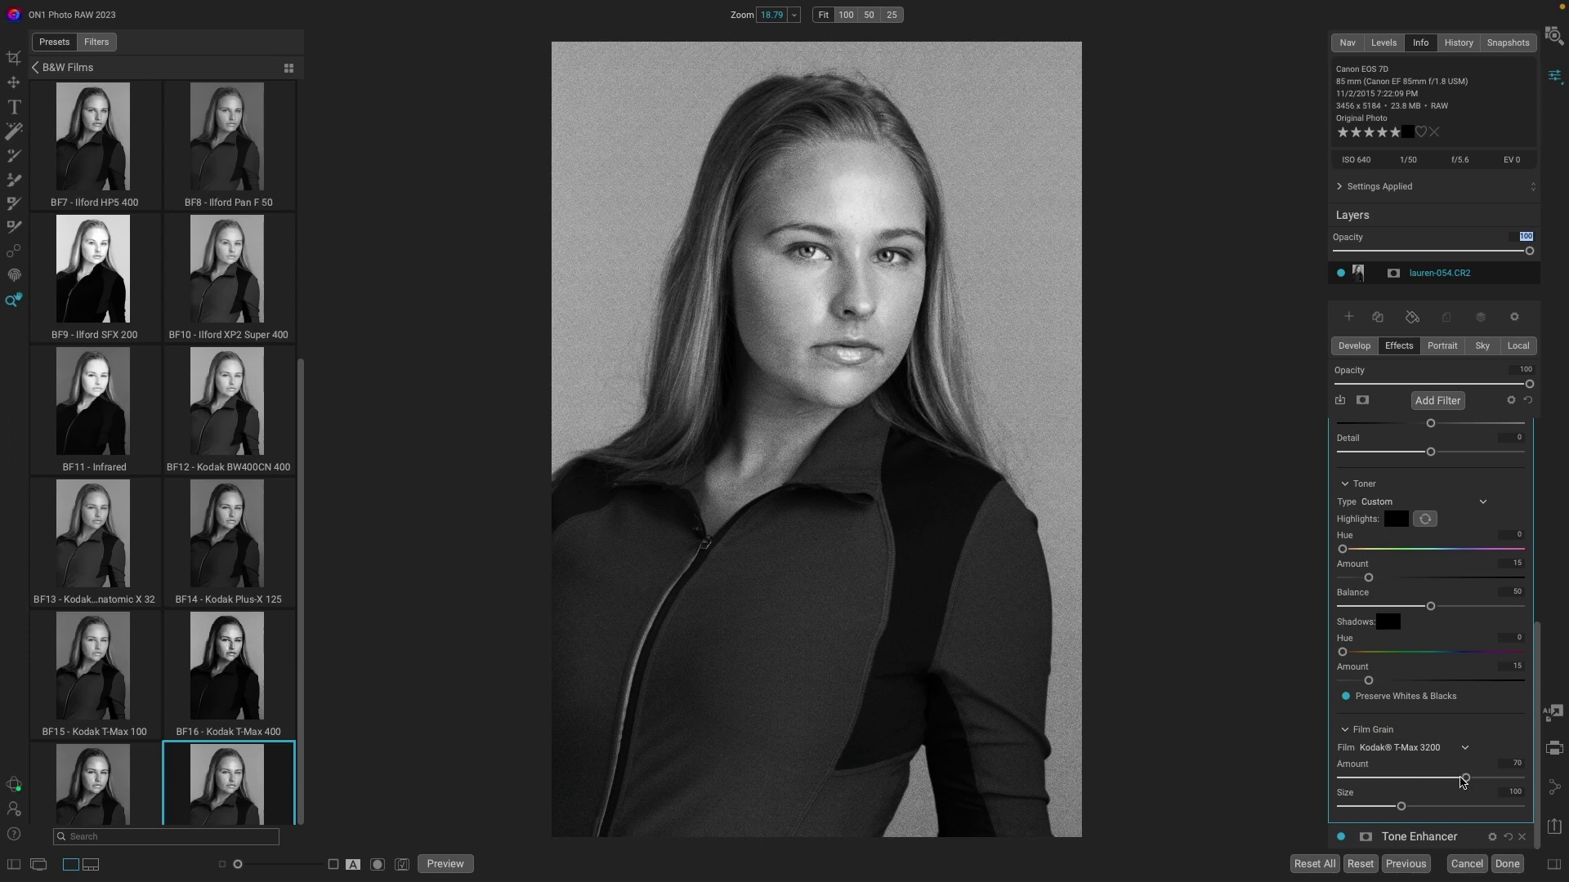
{"action": "mouse_move", "coordinate": [1463, 782]}
{"action": "left_mouse_down"}
{"action": "mouse_move", "coordinate": [1399, 786]}
{"action": "mouse_move", "coordinate": [1491, 785]}
{"action": "mouse_move", "coordinate": [1448, 791]}
{"action": "left_mouse_up"}
{"action": "key", "text": "ctrl+Left"}
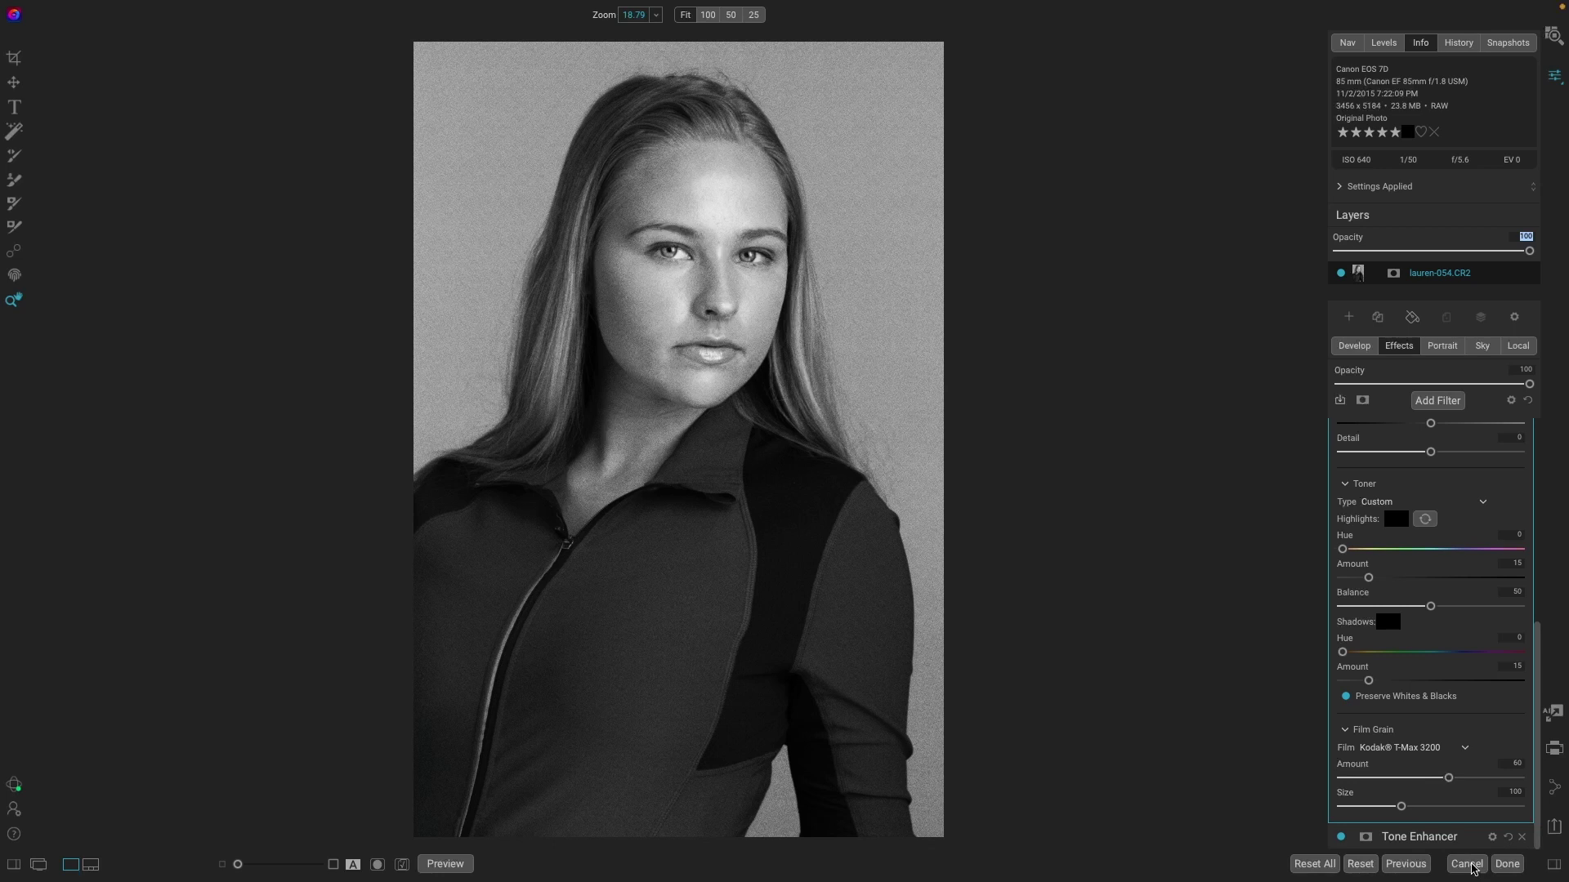
Step: Discard the edits on lauren-054 and open lauren-055v1 in Effects
{"action": "left_click", "coordinate": [1468, 863]}
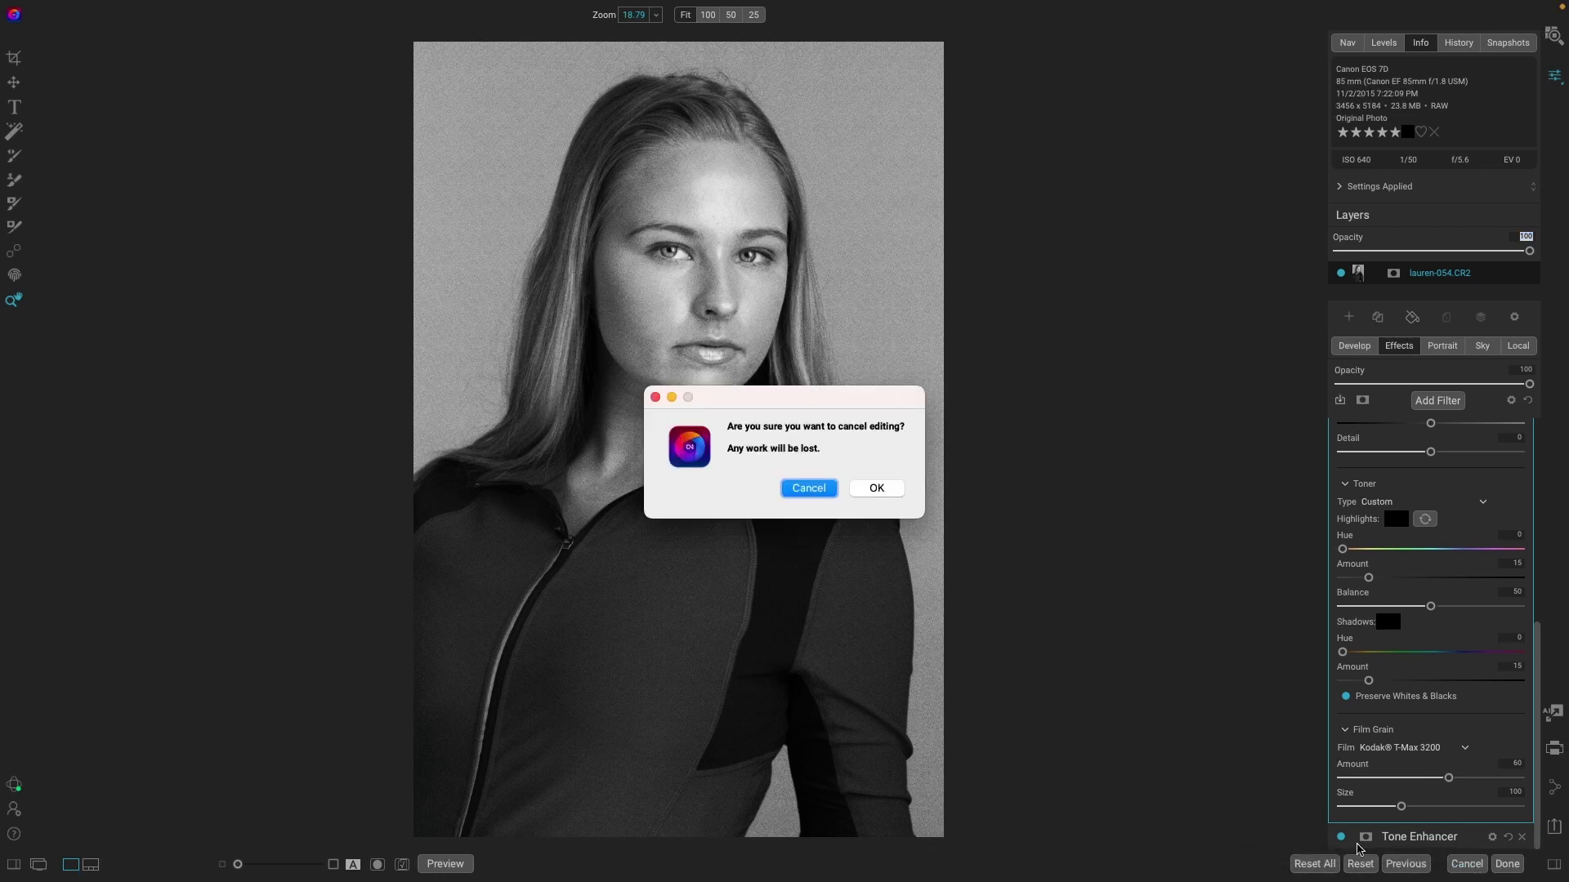
{"action": "left_click", "coordinate": [875, 489]}
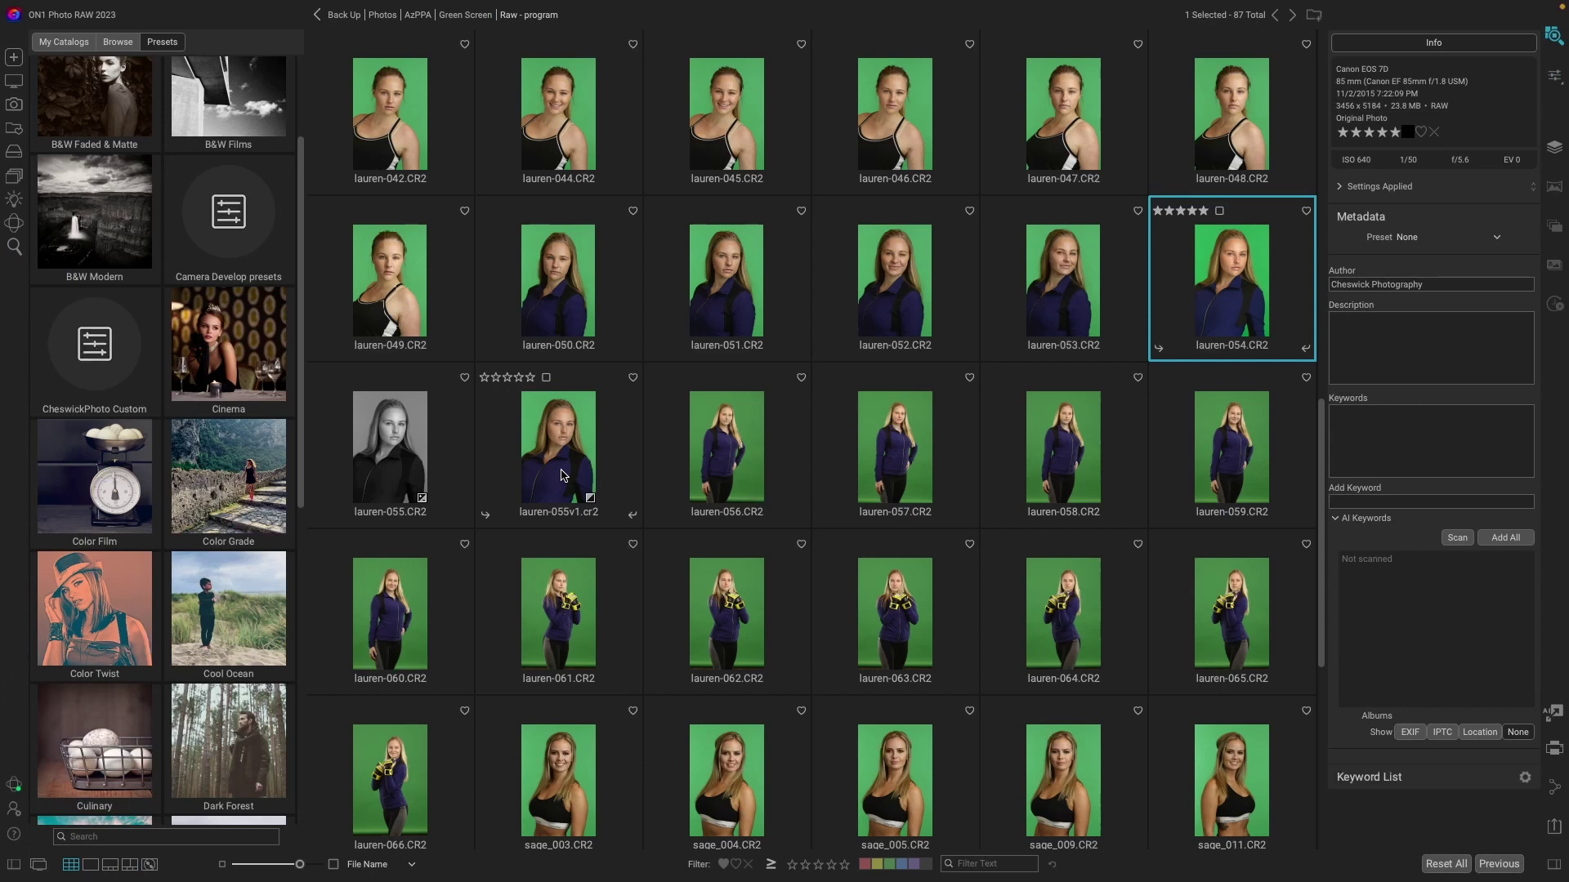
{"action": "right_click", "coordinate": [562, 476]}
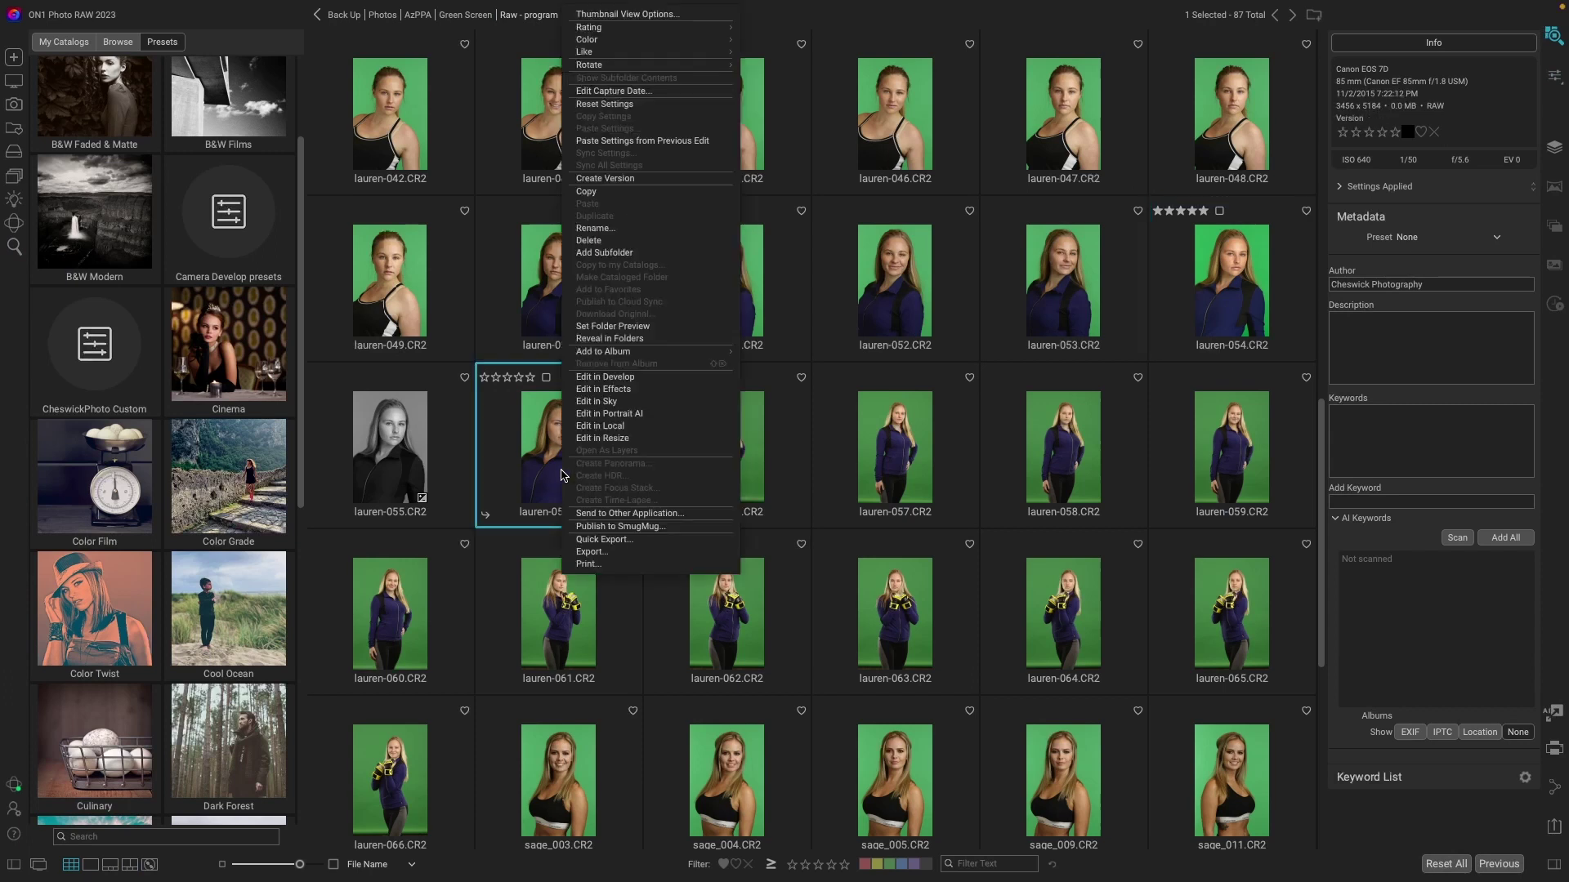
{"action": "left_click", "coordinate": [640, 396]}
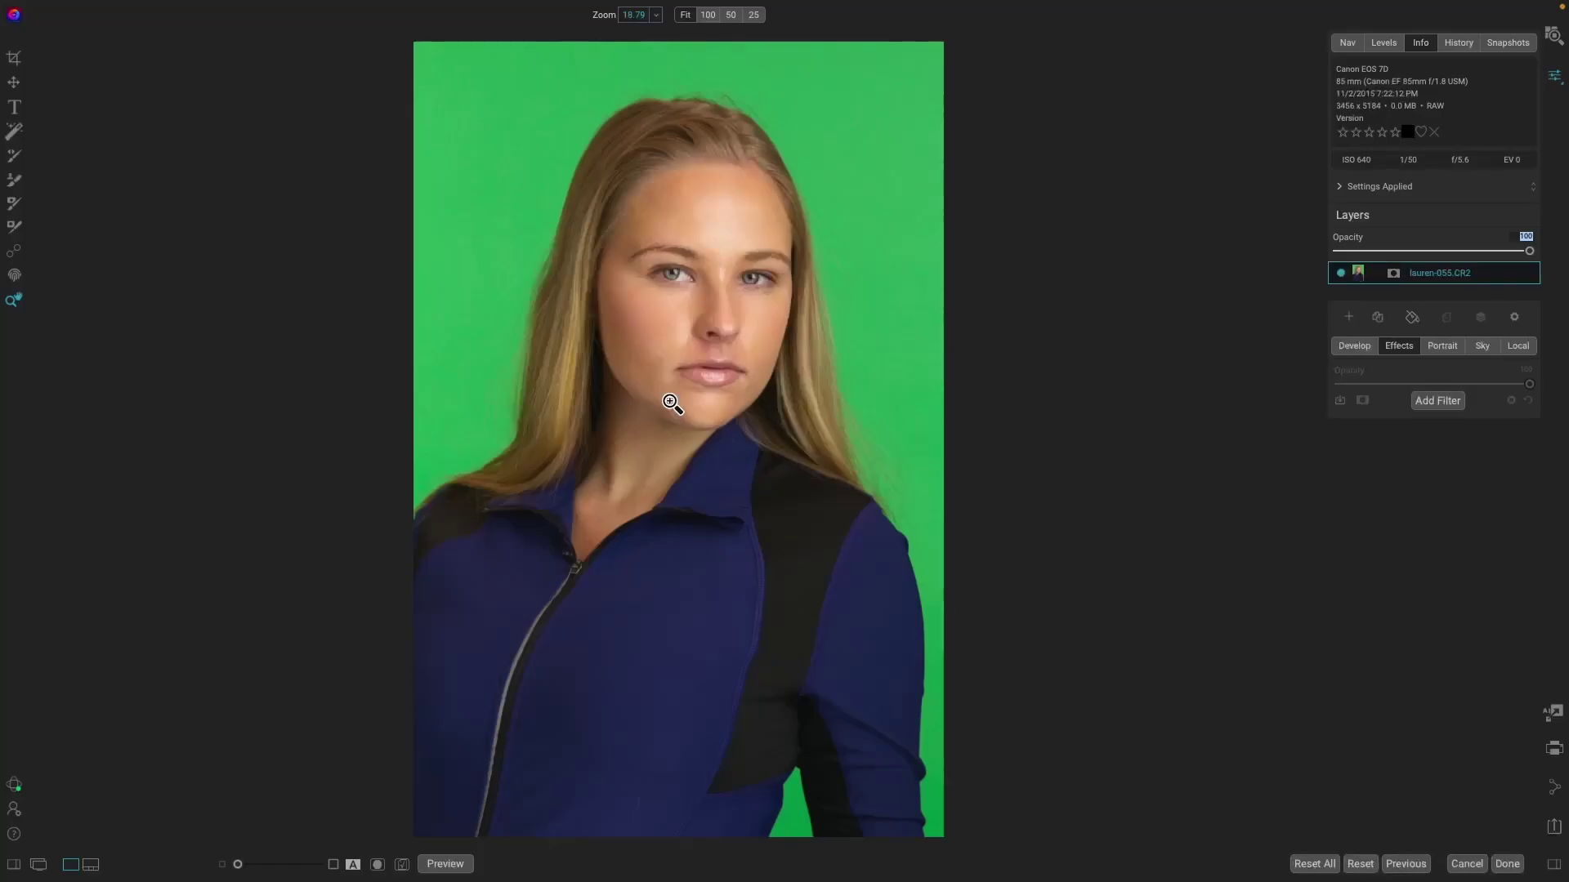
Step: Add a LUTs filter set to the Black and White category, applying the Amidol LUT
{"action": "left_click", "coordinate": [1436, 400]}
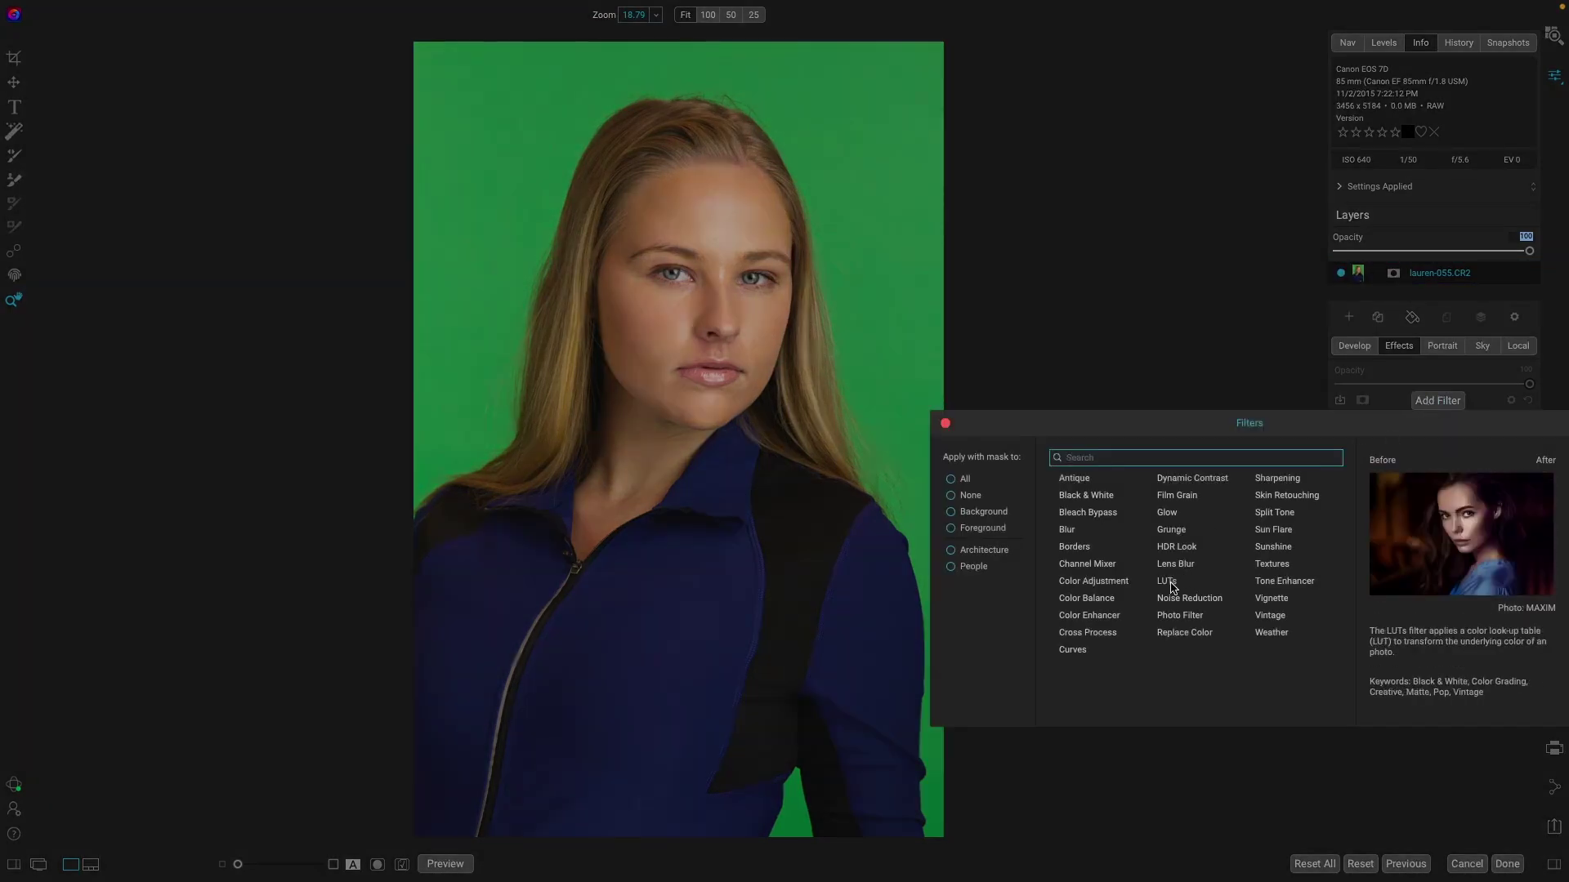
{"action": "left_click", "coordinate": [1170, 585]}
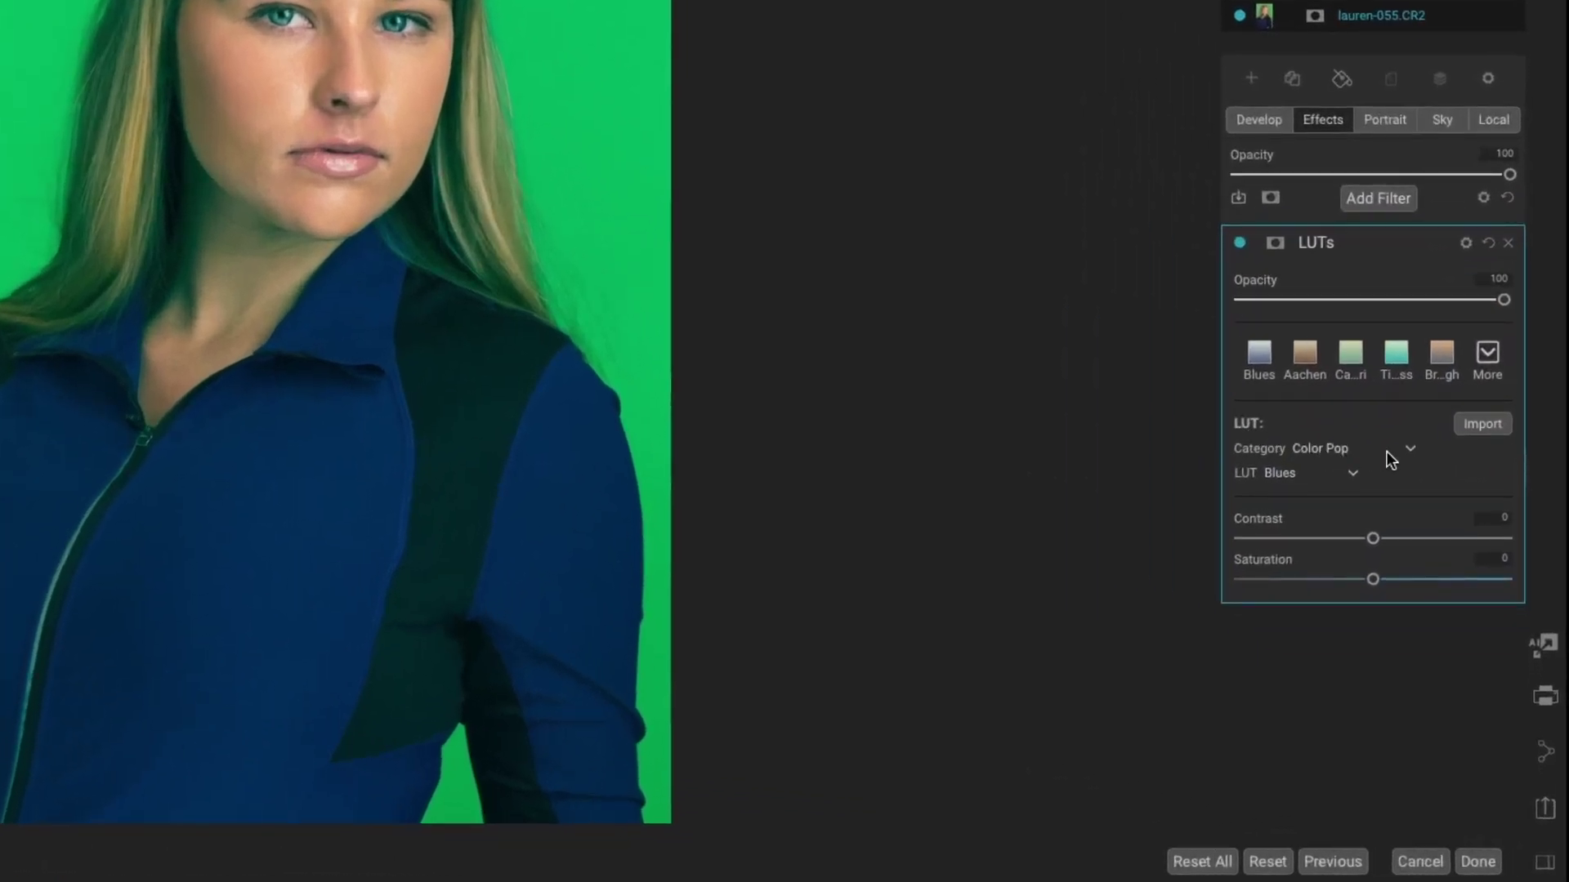
{"action": "left_click", "coordinate": [1411, 449]}
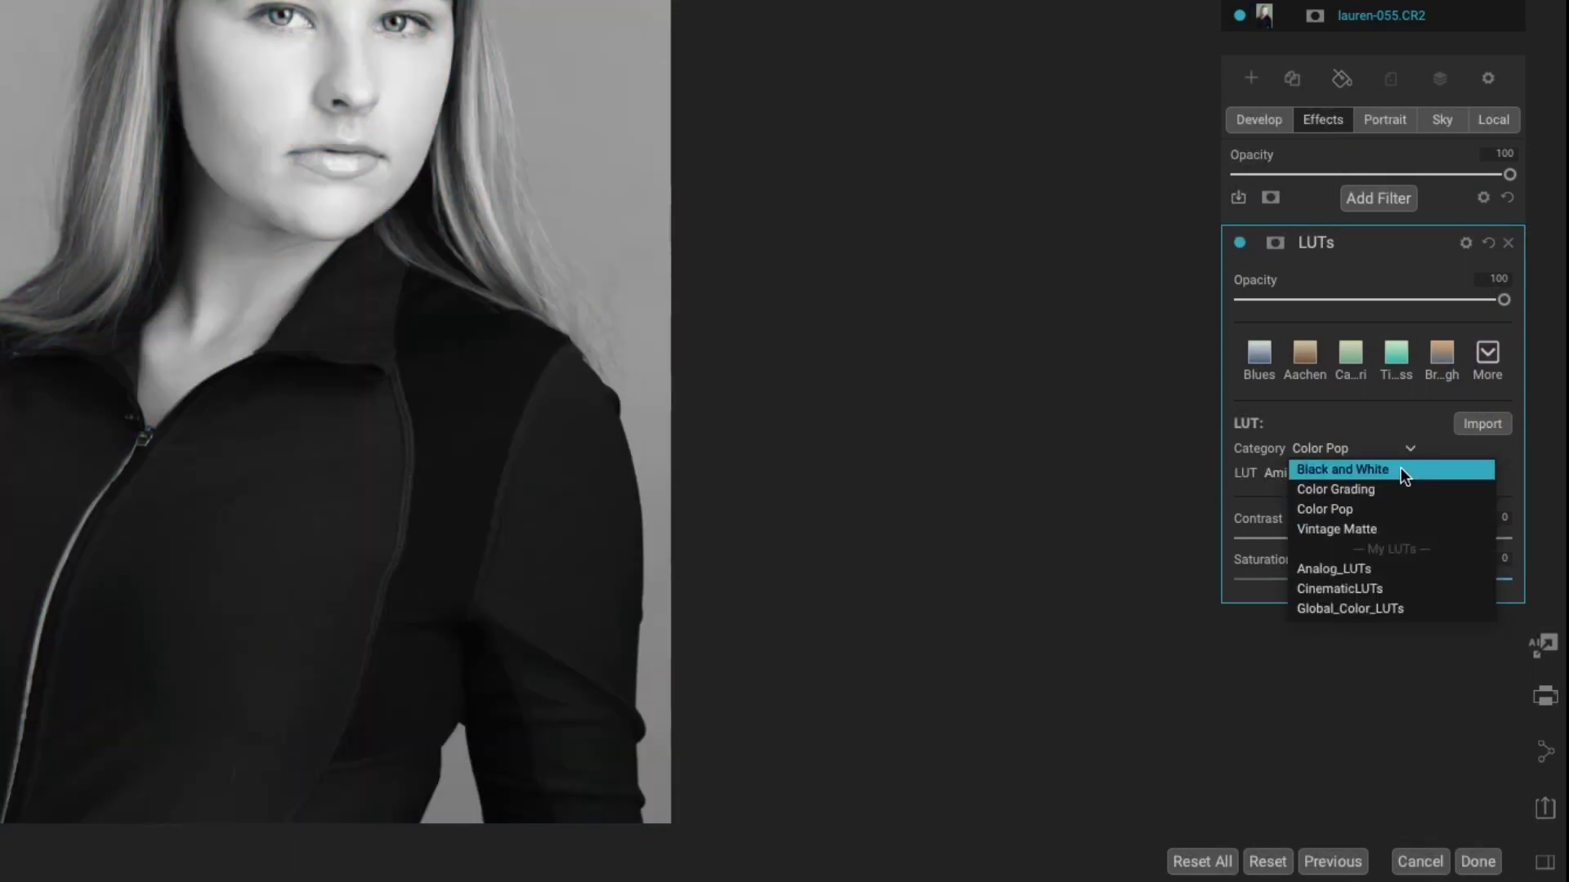
{"action": "left_click", "coordinate": [1400, 469]}
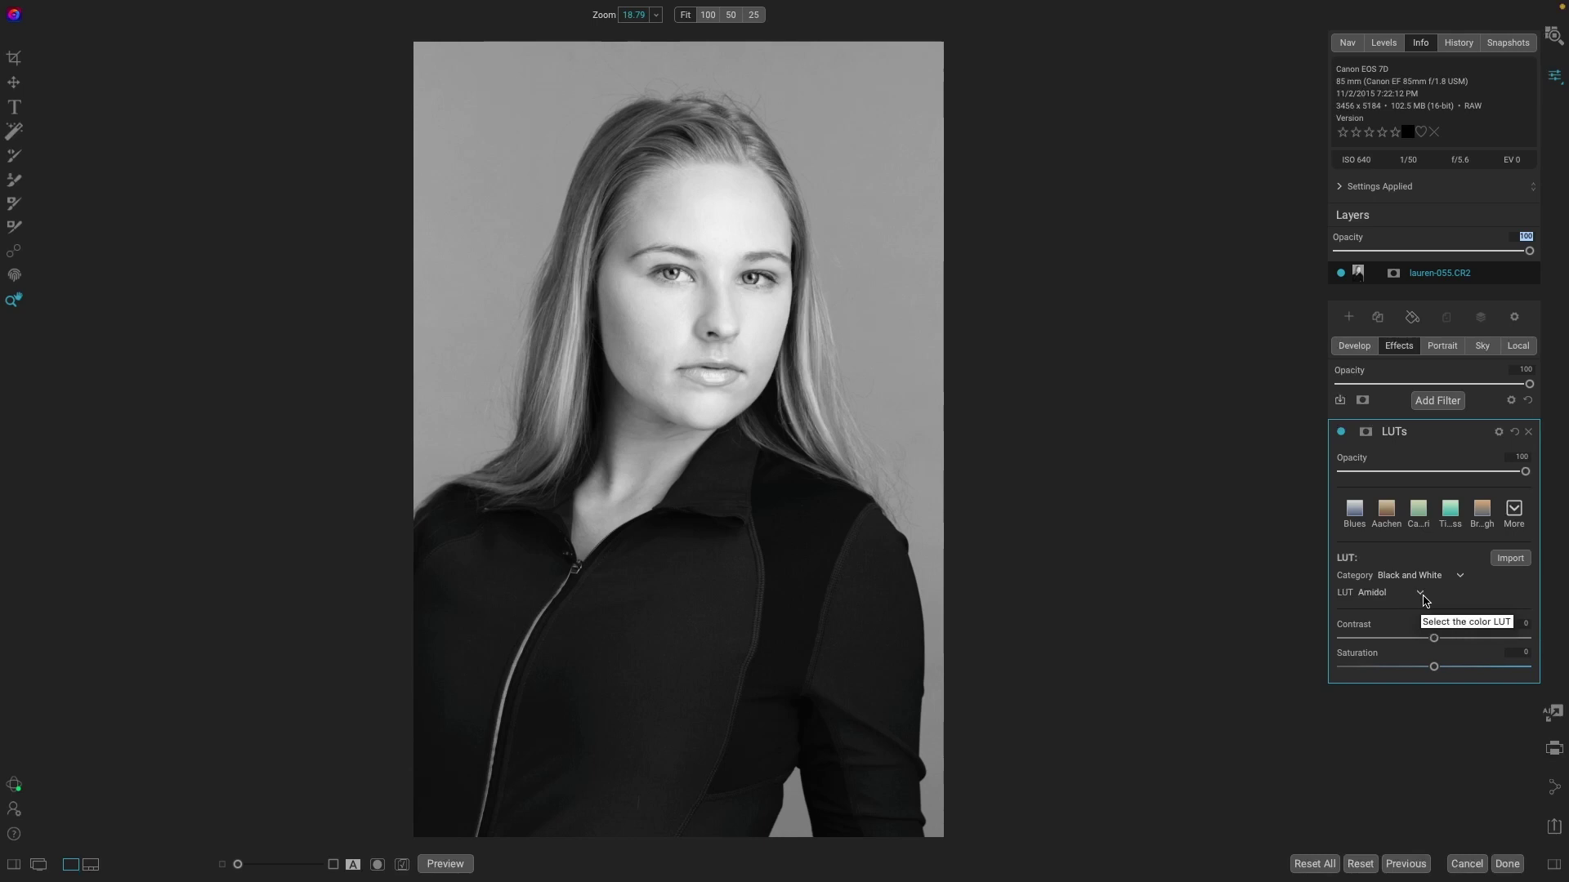
Step: Browse the Black and White LUT list, then close it with Amidol still selected
{"action": "left_click", "coordinate": [1422, 597]}
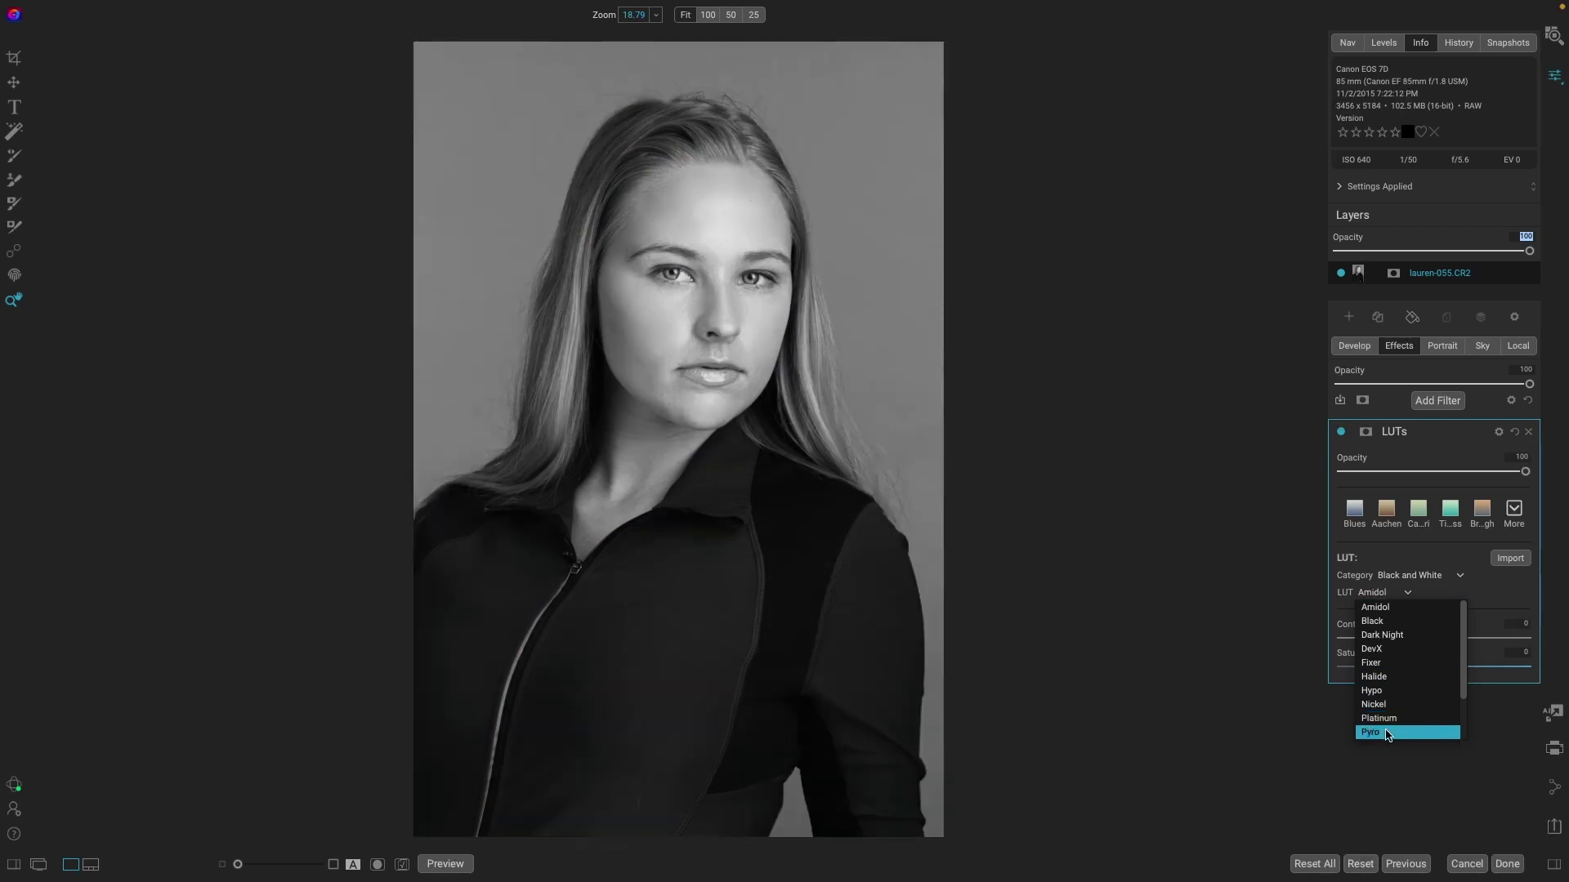
{"action": "scroll", "coordinate": [1387, 735], "scroll_direction": "down", "scroll_amount": 2}
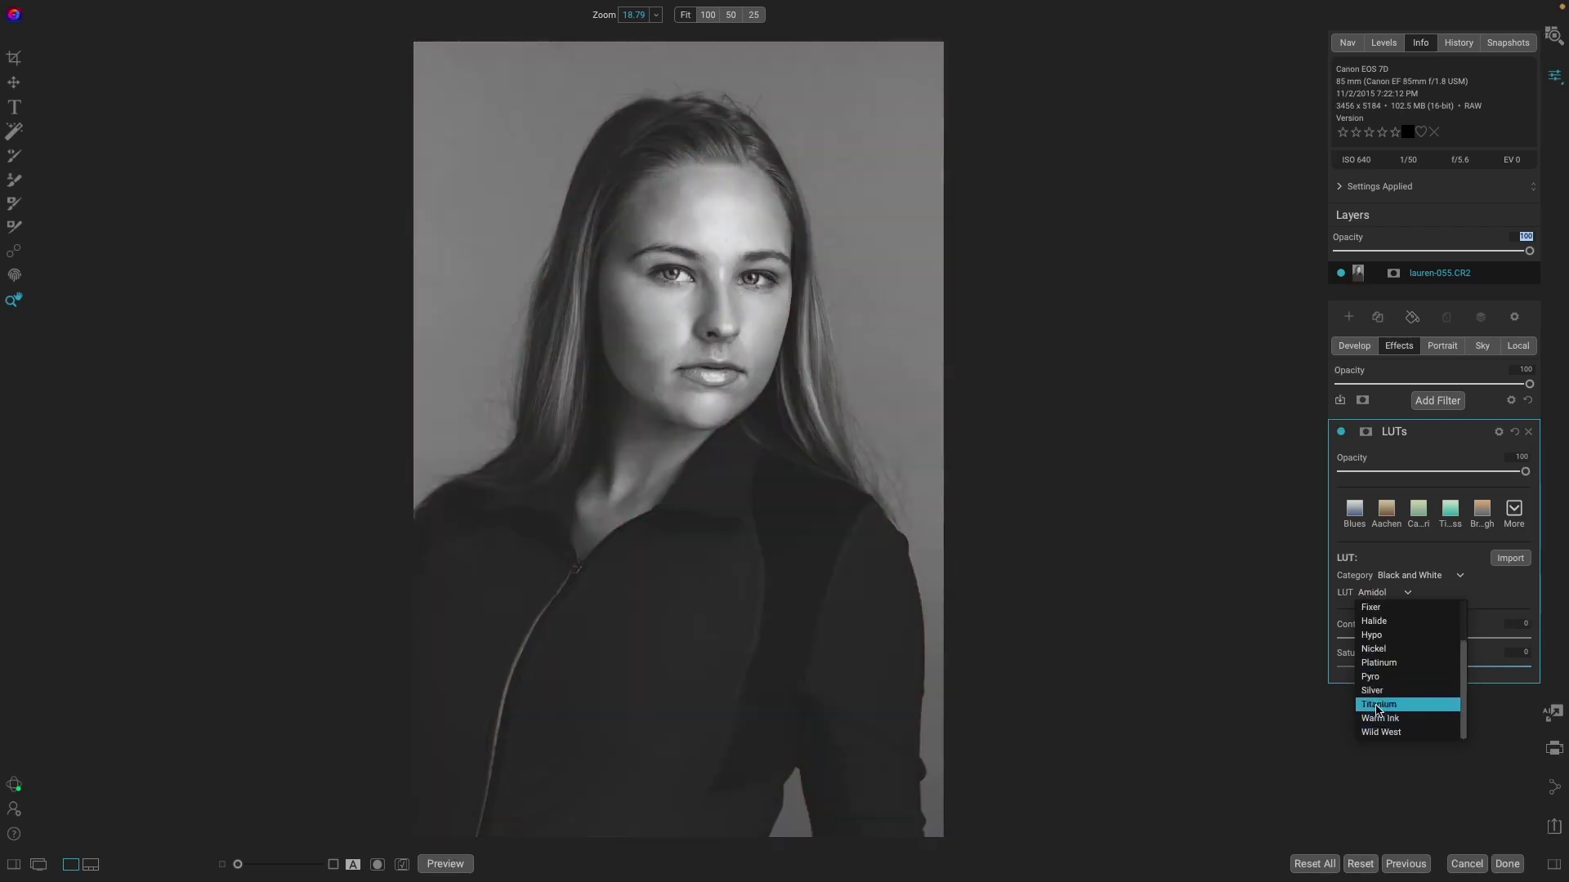
{"action": "scroll", "coordinate": [1381, 694], "scroll_direction": "up", "scroll_amount": 1}
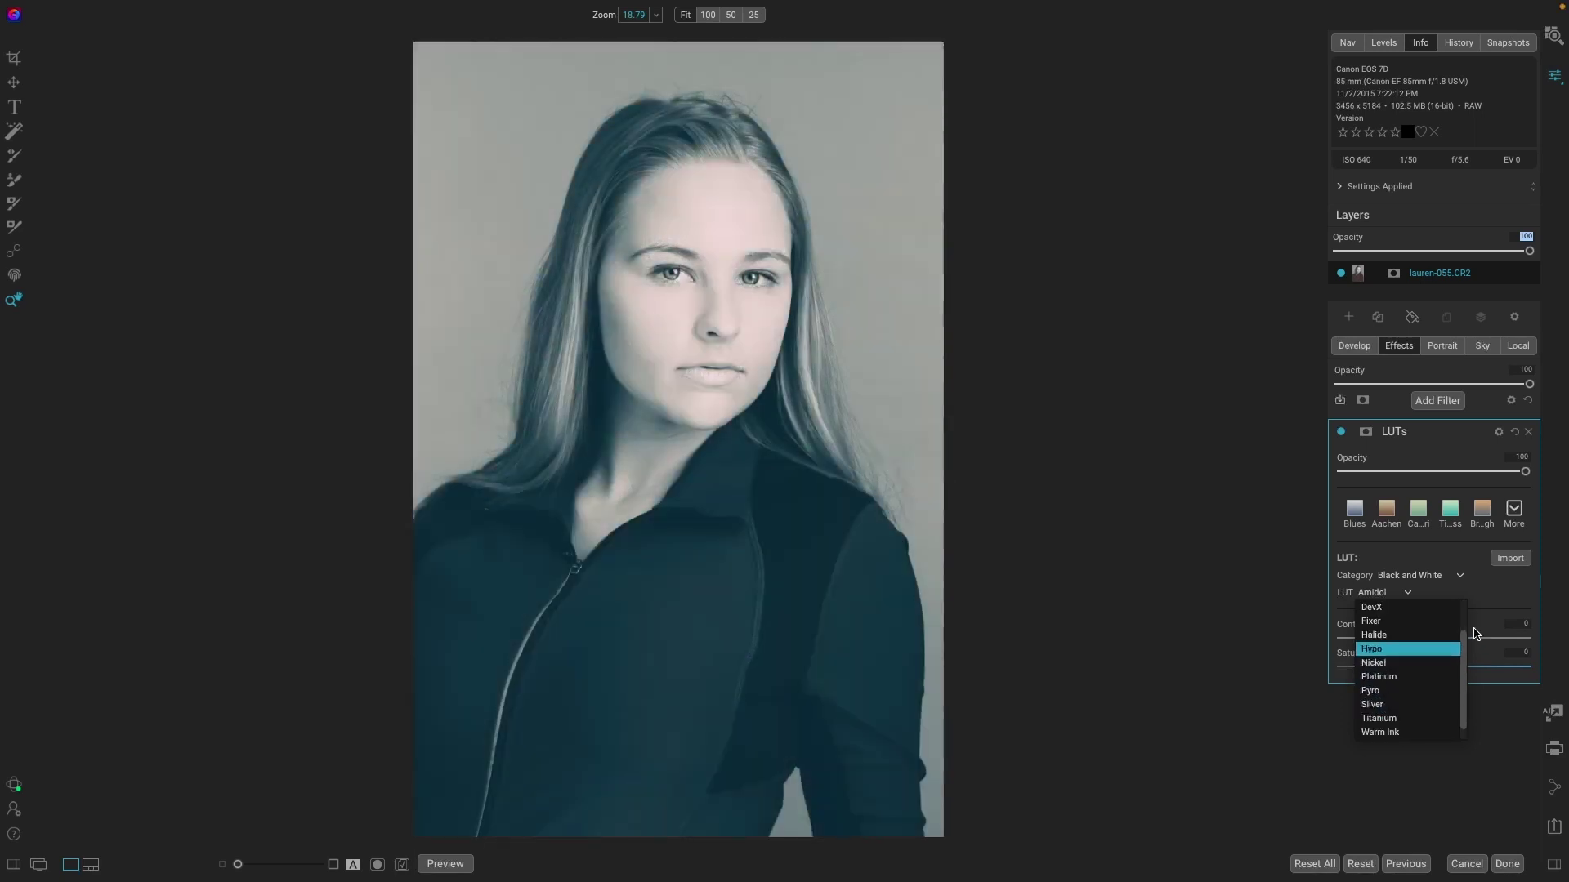
{"action": "left_click", "coordinate": [1338, 651]}
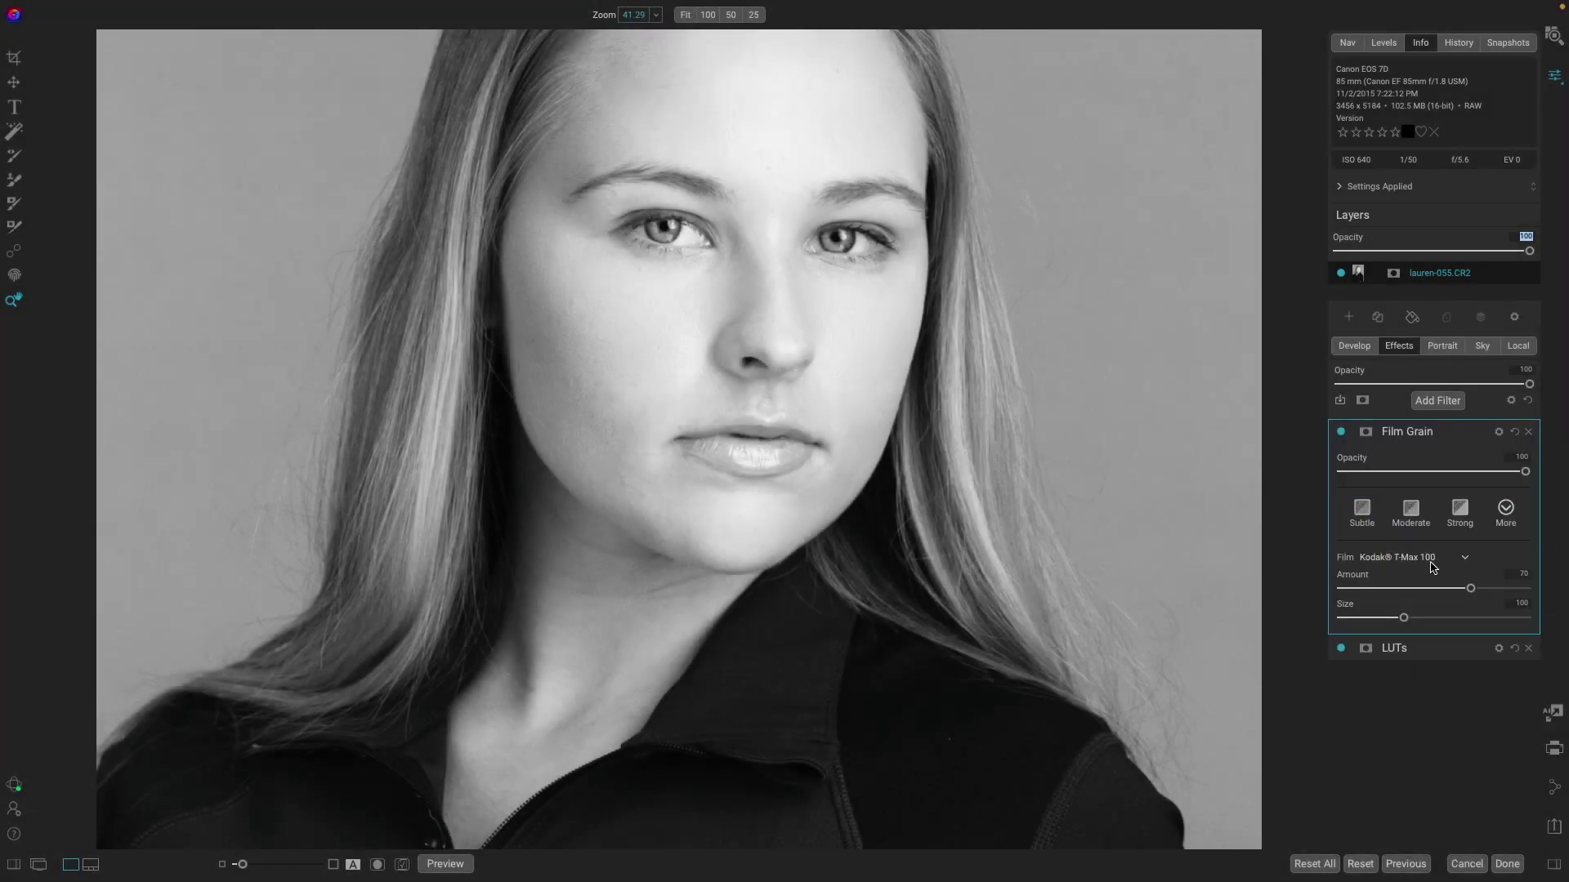
Step: Change the Film Grain film to Ilford Delta 400, keeping Amount 70 and Size 100
{"action": "left_click", "coordinate": [1464, 559]}
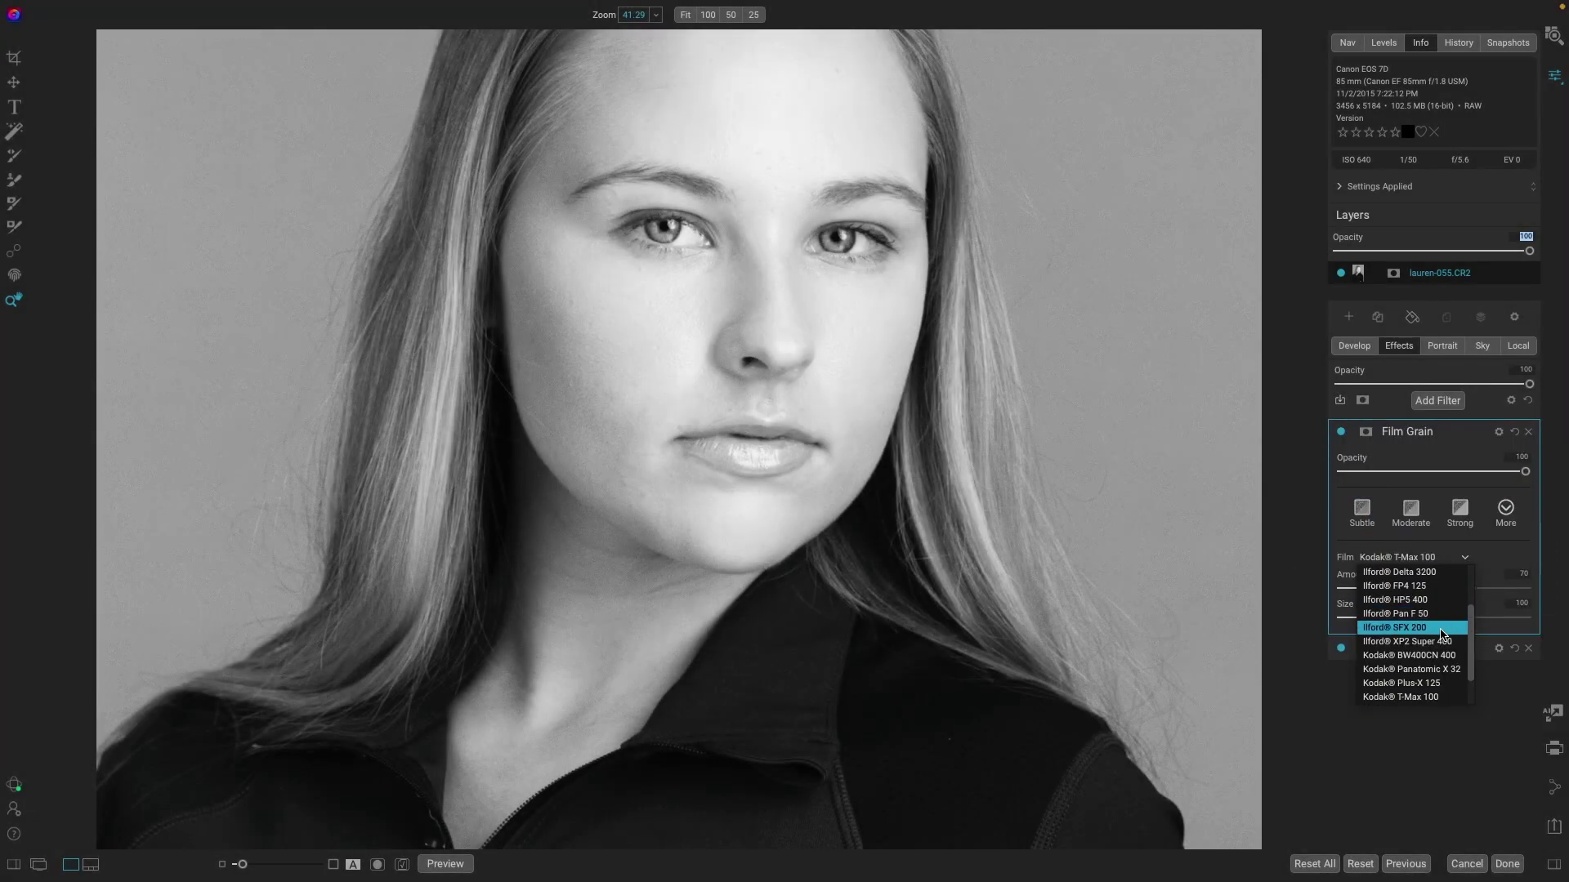
{"action": "scroll", "coordinate": [1425, 629], "scroll_direction": "down", "scroll_amount": 1}
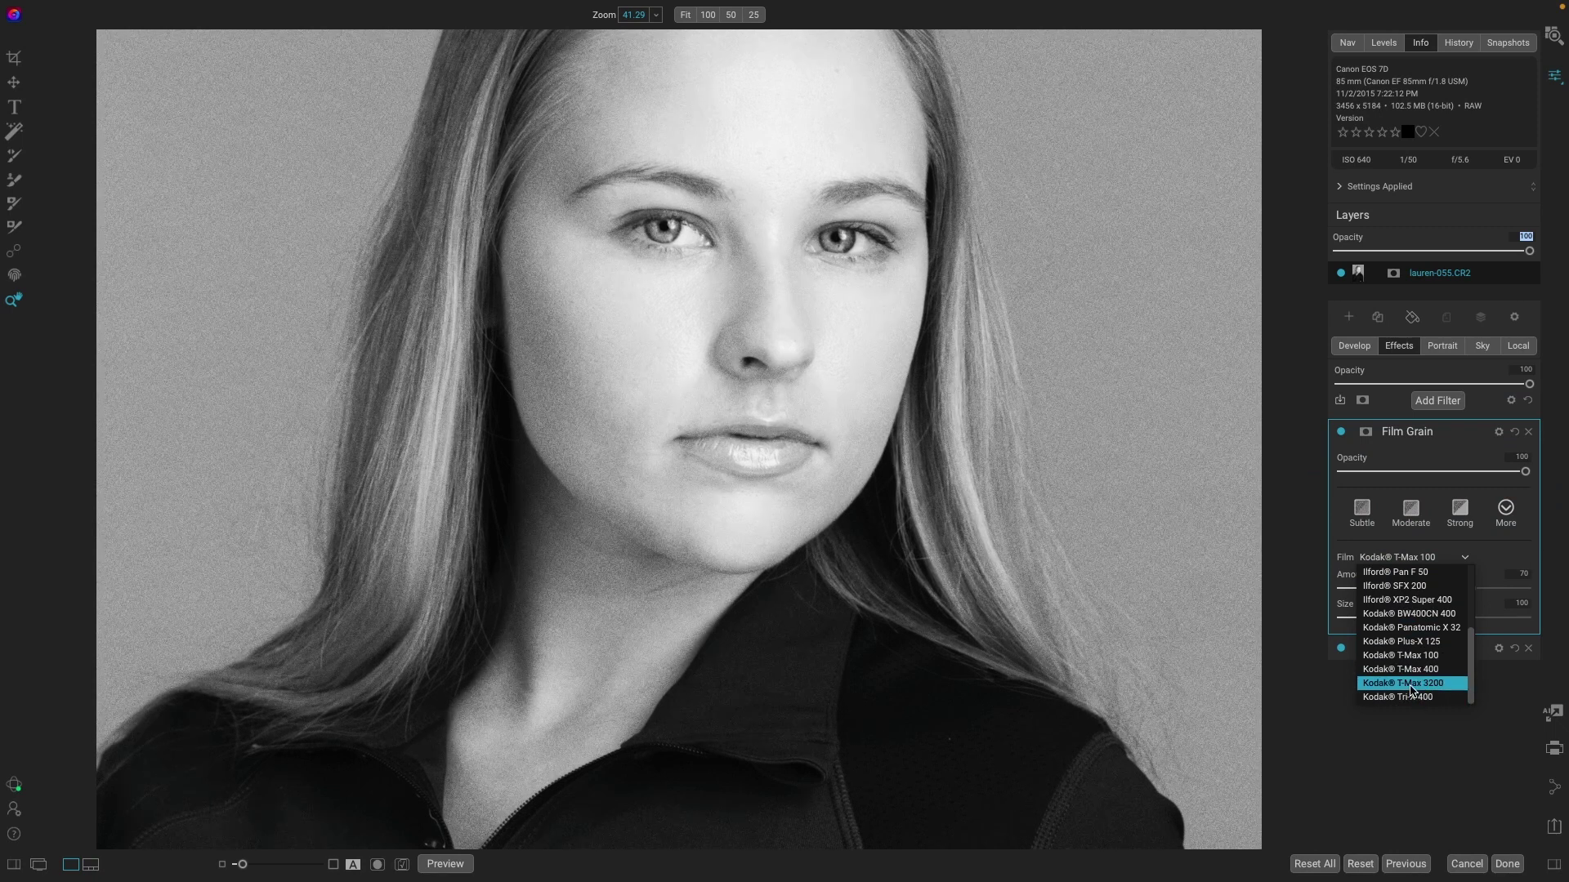
{"action": "left_click", "coordinate": [1465, 639]}
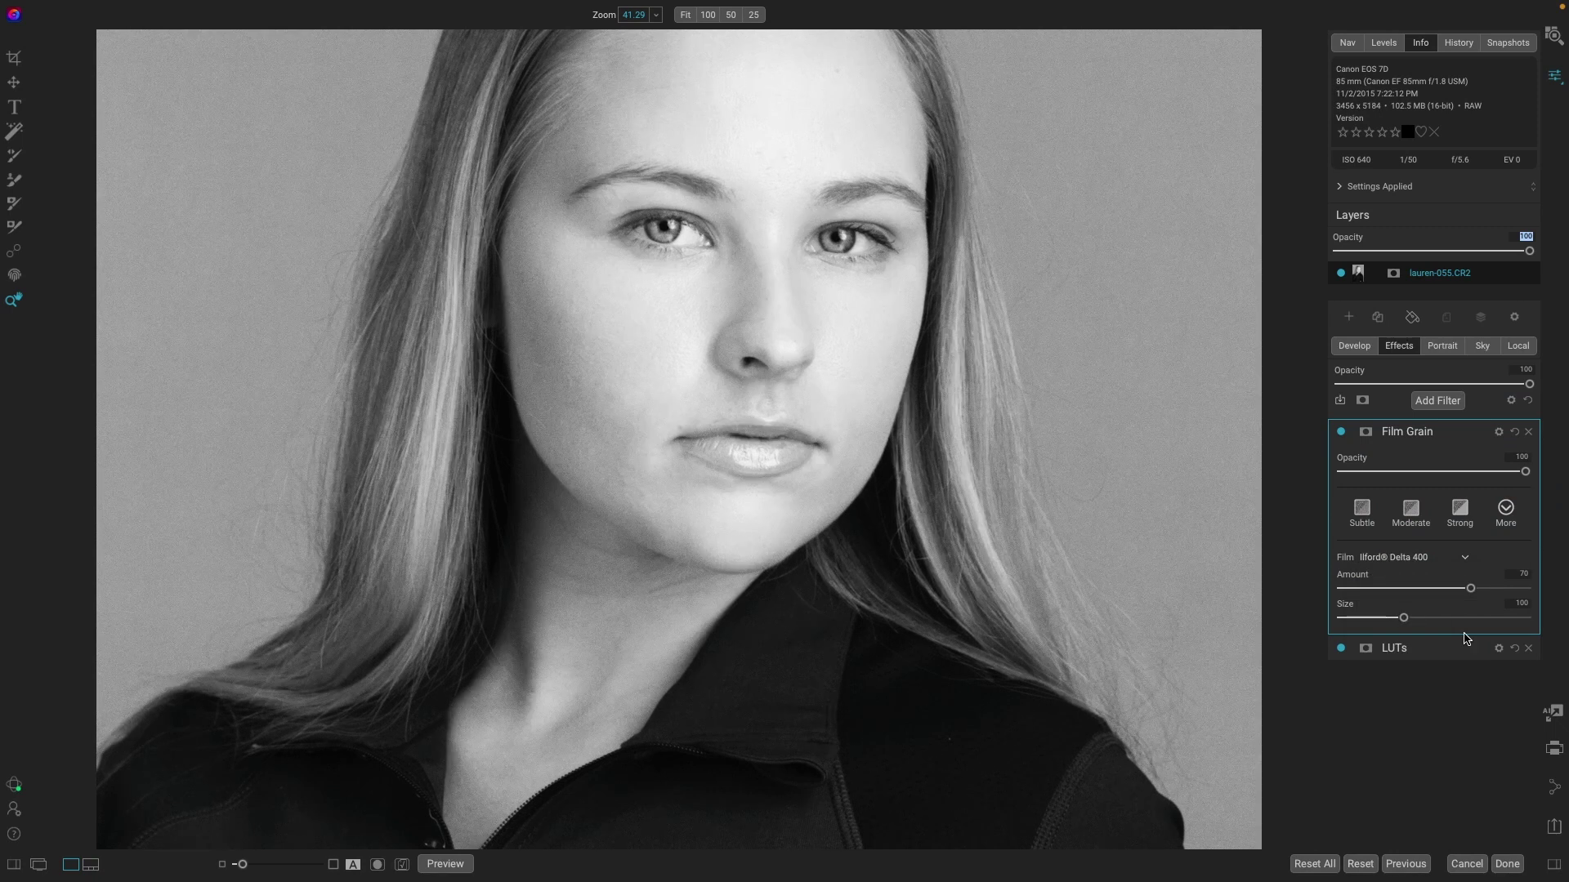